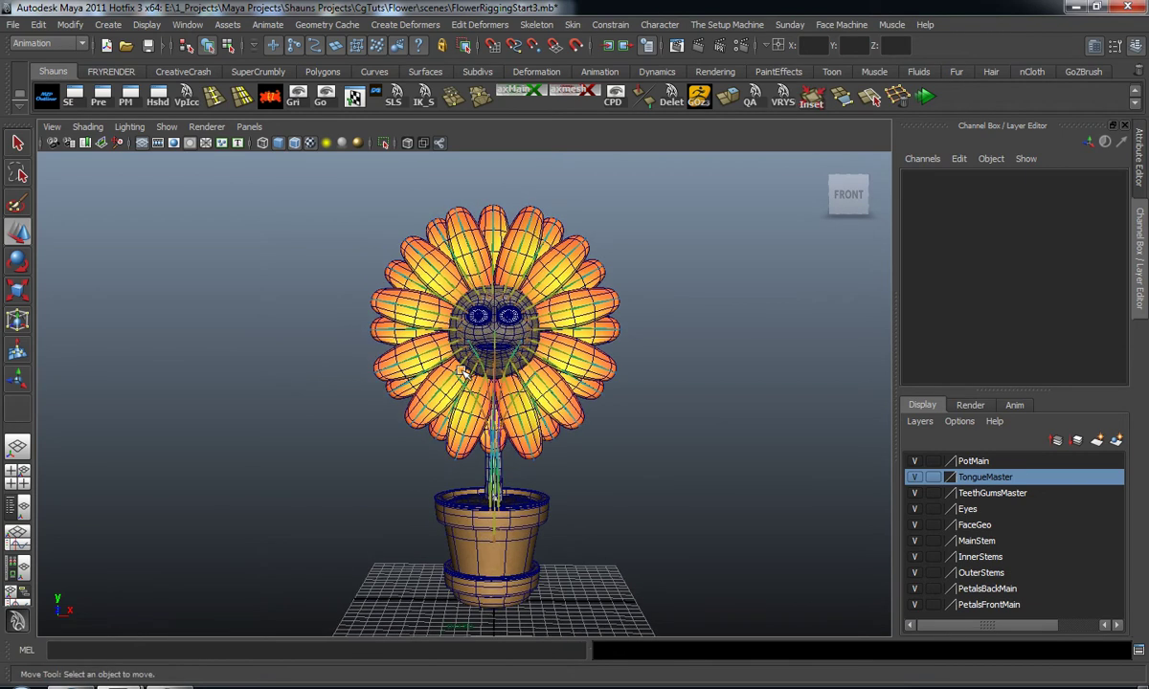
Step: Examine the joint chains in the flower's main stem, side stems and petals from several angles around the pot
left_click_drag(555, 391, 370, 439, "alt")
scroll(370, 439, "up", 5)
middle_click_drag(370, 450, 364, 359, "alt")
left_click_drag(365, 359, 445, 380, "alt")
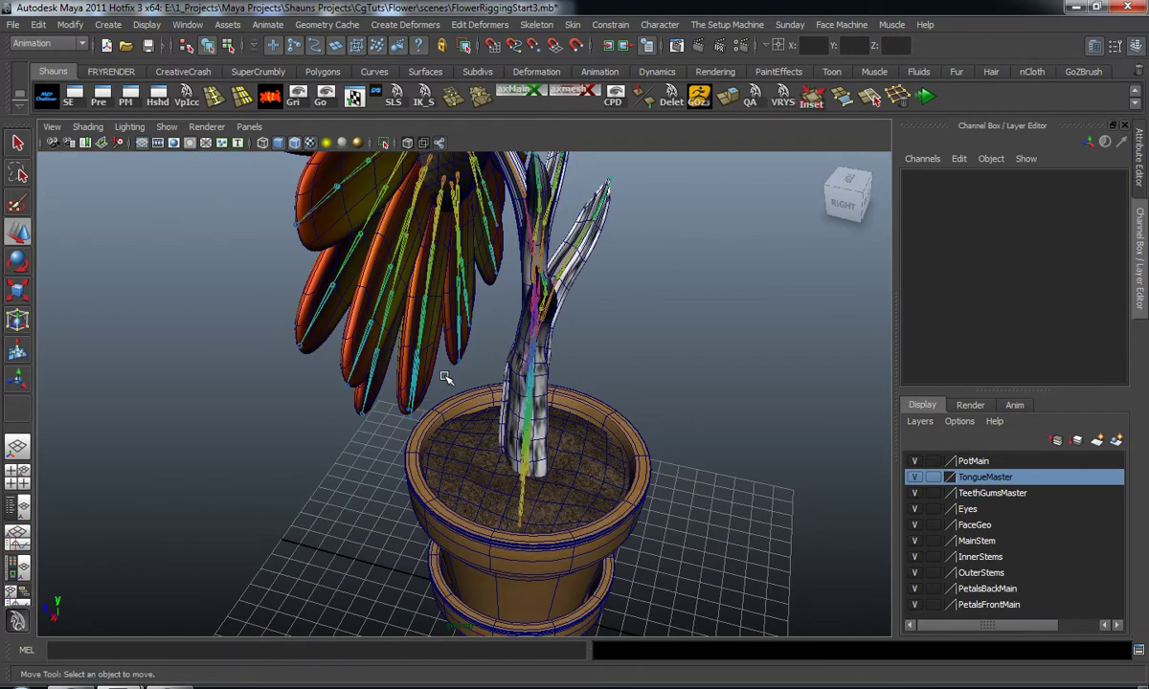
left_click_drag(445, 378, 336, 382, "alt")
scroll(336, 382, "down", 5)
middle_click_drag(337, 383, 369, 442, "alt")
left_click_drag(368, 442, 462, 426, "alt")
middle_click_drag(461, 426, 394, 389, "alt")
scroll(433, 359, "up", 3)
scroll(394, 390, "up", 3)
left_click_drag(394, 389, 415, 349, "alt")
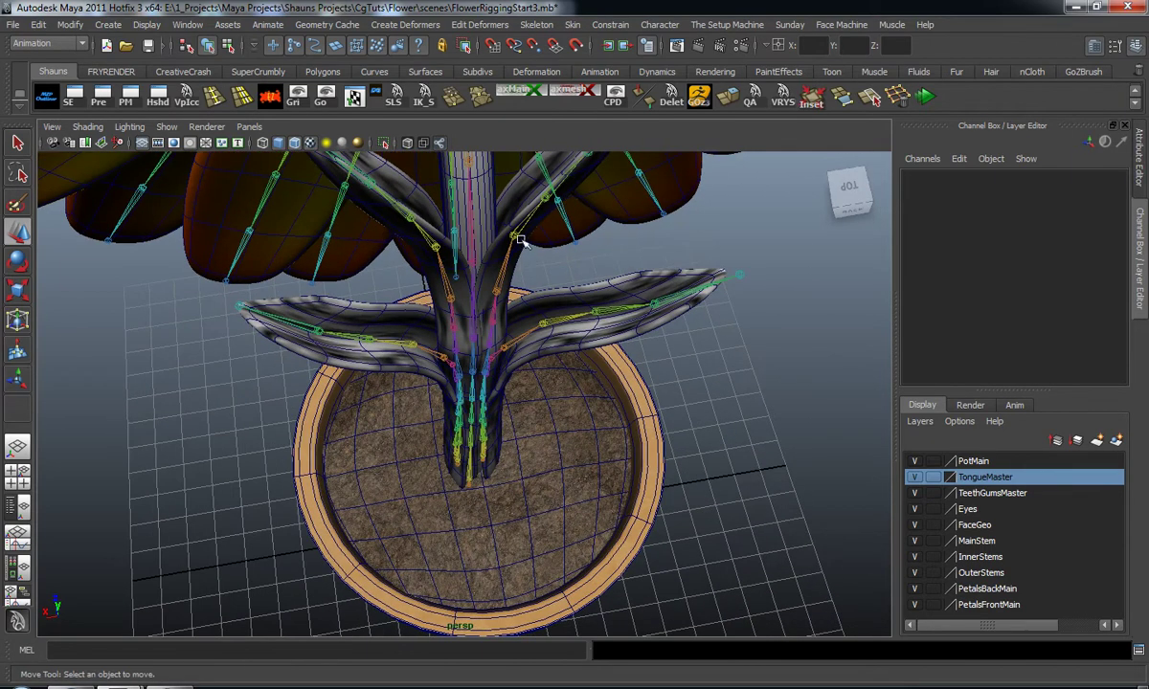
left_click_drag(475, 302, 536, 316, "alt")
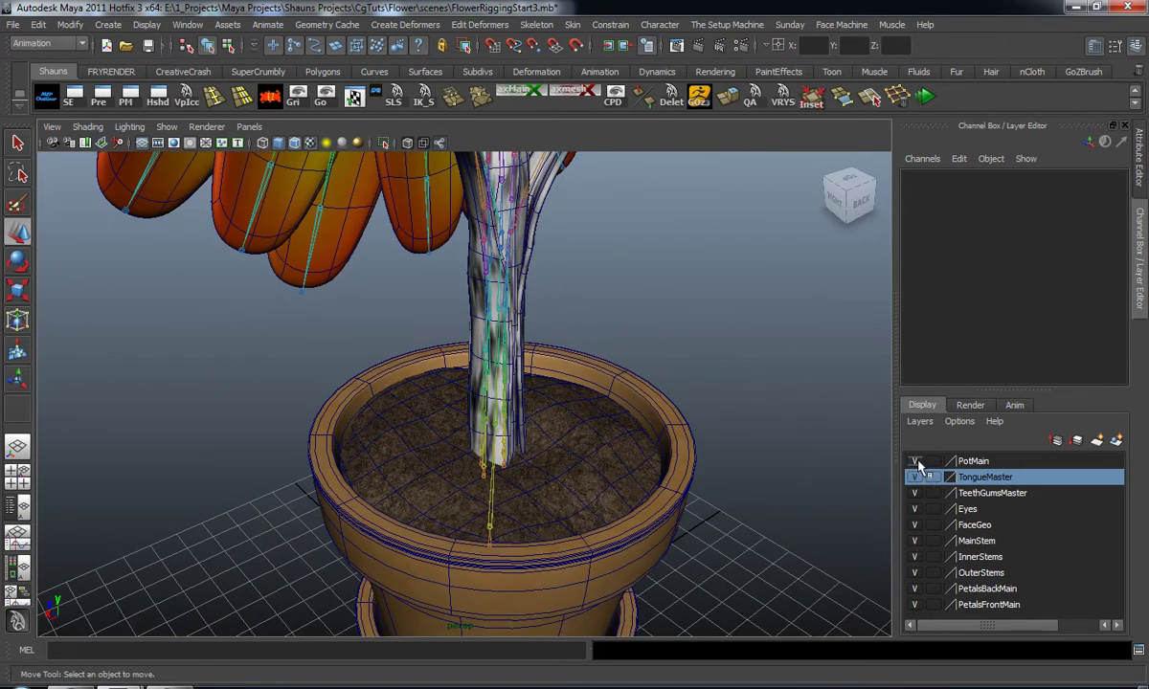
Step: Hide every display layer except InnerStems, including the pot, face, main stem, outer stems and both petal layers
left_click(915, 461)
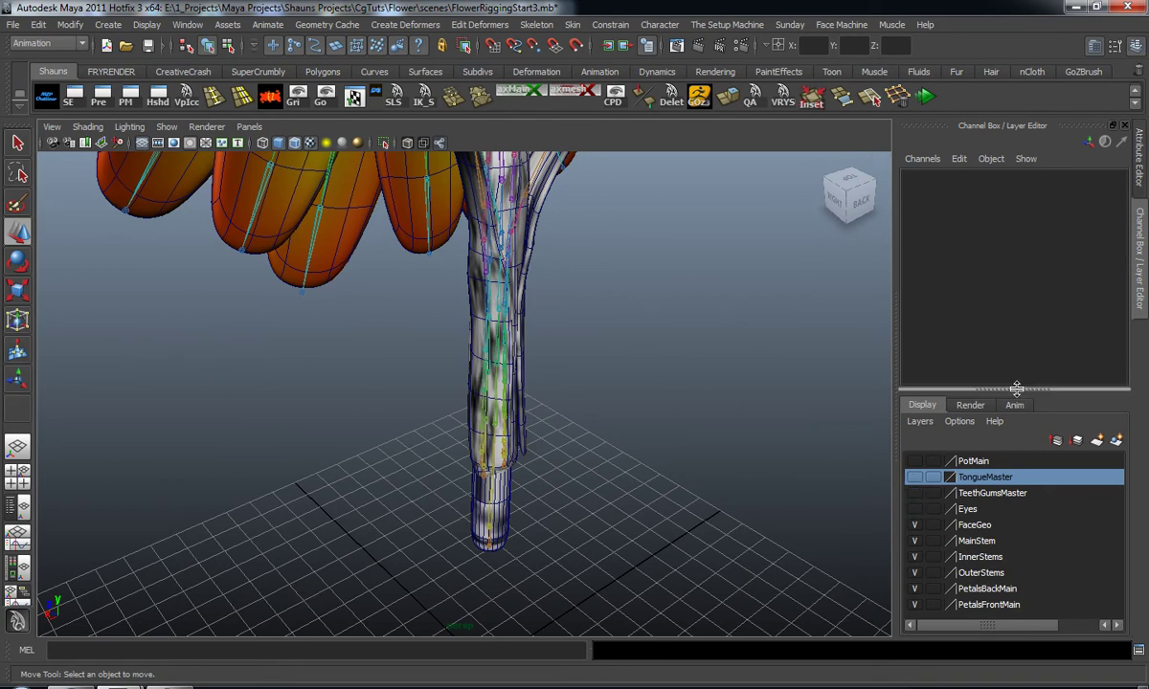
left_click_drag(1016, 391, 1020, 256)
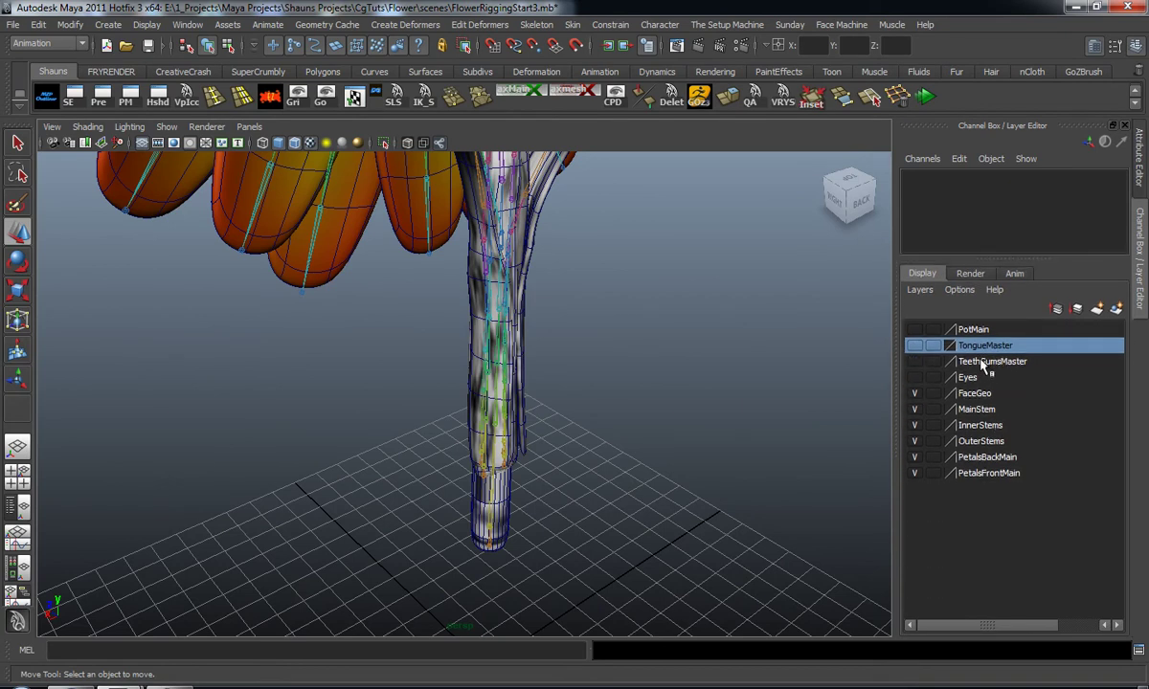
left_click(914, 409)
left_click(914, 441)
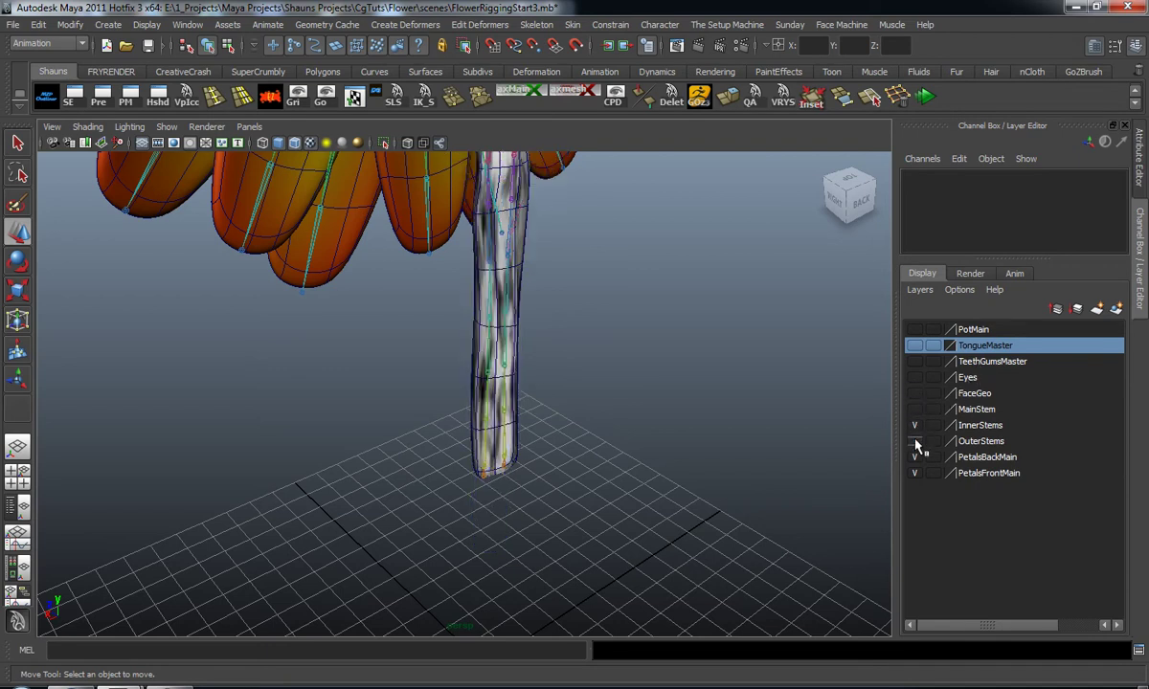
left_click(916, 458)
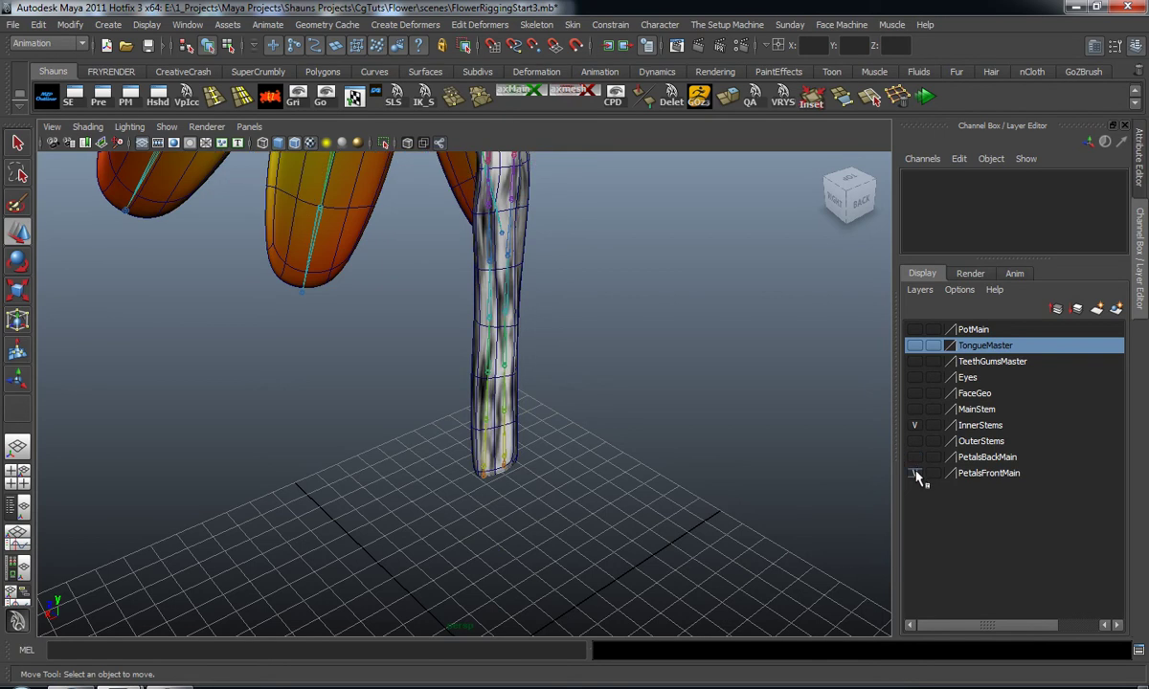
left_click(914, 473)
Step: Inspect the pair of inner stems and their joint chains from the front
left_click_drag(587, 465, 462, 304, "alt")
scroll(462, 304, "down", 5)
middle_click_drag(463, 304, 472, 423, "alt")
scroll(472, 423, "up", 3)
left_click_drag(472, 423, 442, 443, "alt")
middle_click_drag(441, 443, 438, 399, "alt")
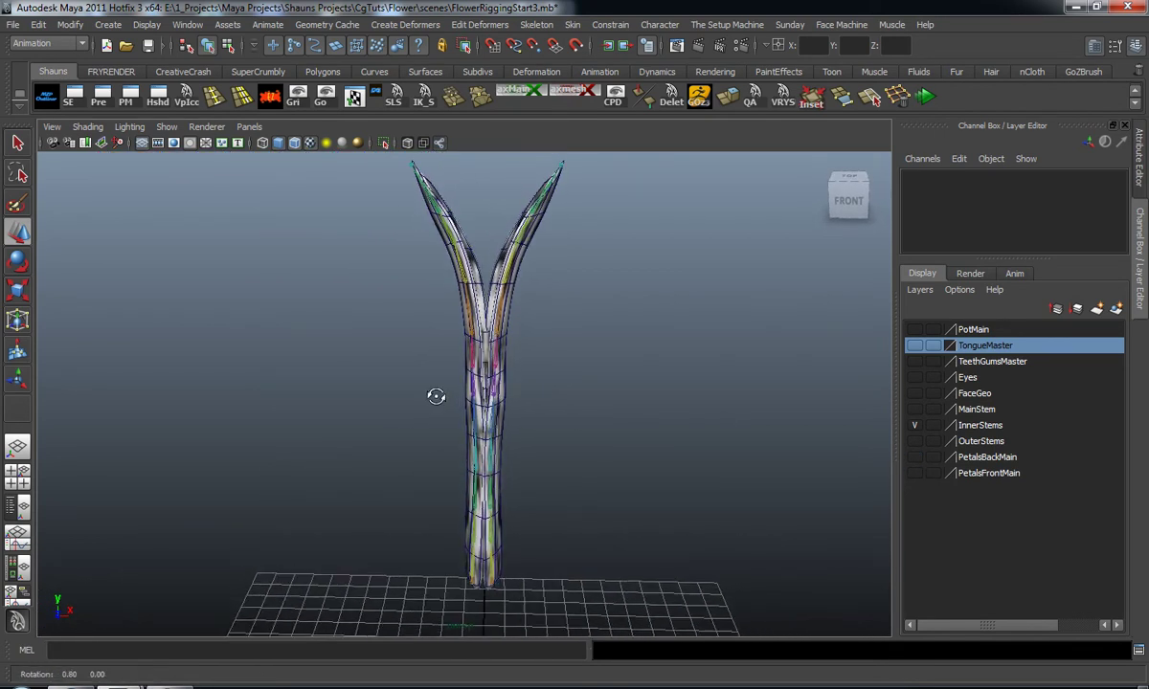
middle_click_drag(443, 343, 439, 364, "alt")
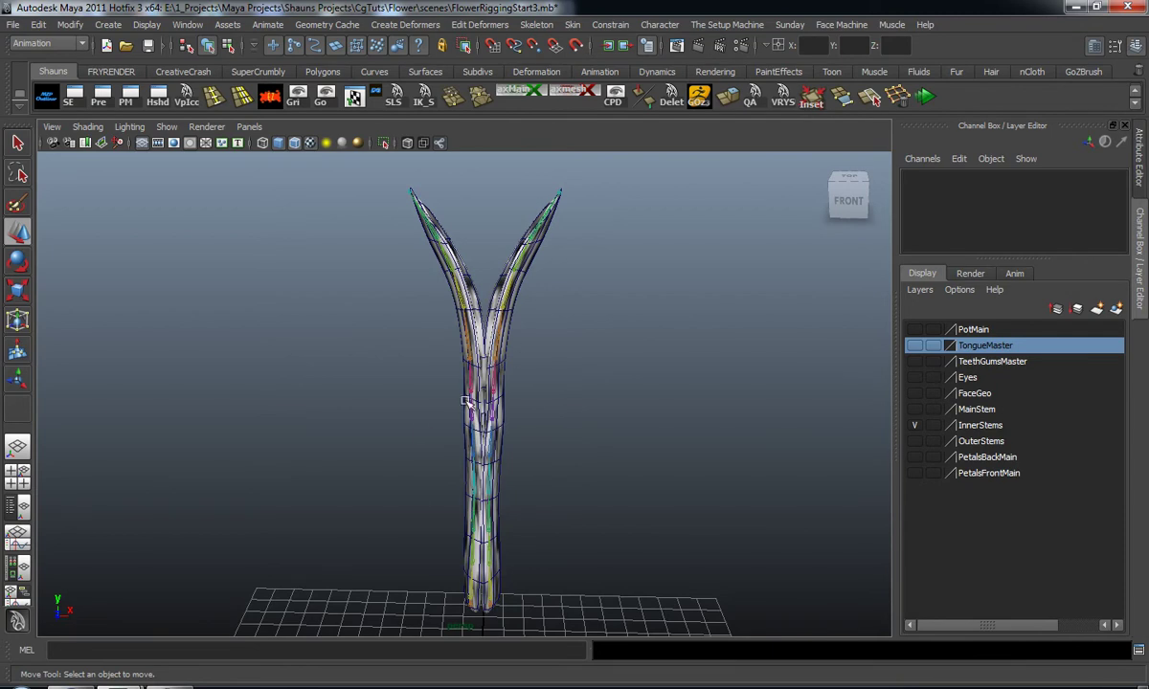
scroll(447, 401, "down", 3)
left_click_drag(426, 419, 422, 414, "alt")
Step: Start the IK Spline Handle Tool and review its settings
left_click(593, 71)
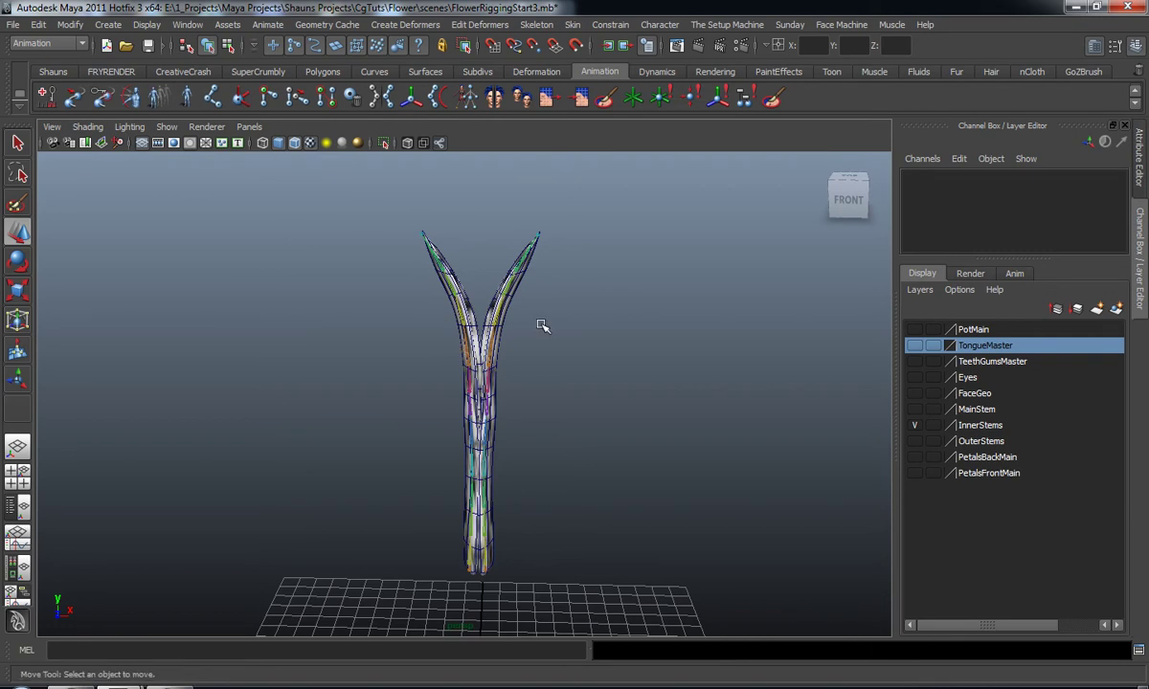
scroll(455, 331, "up", 3)
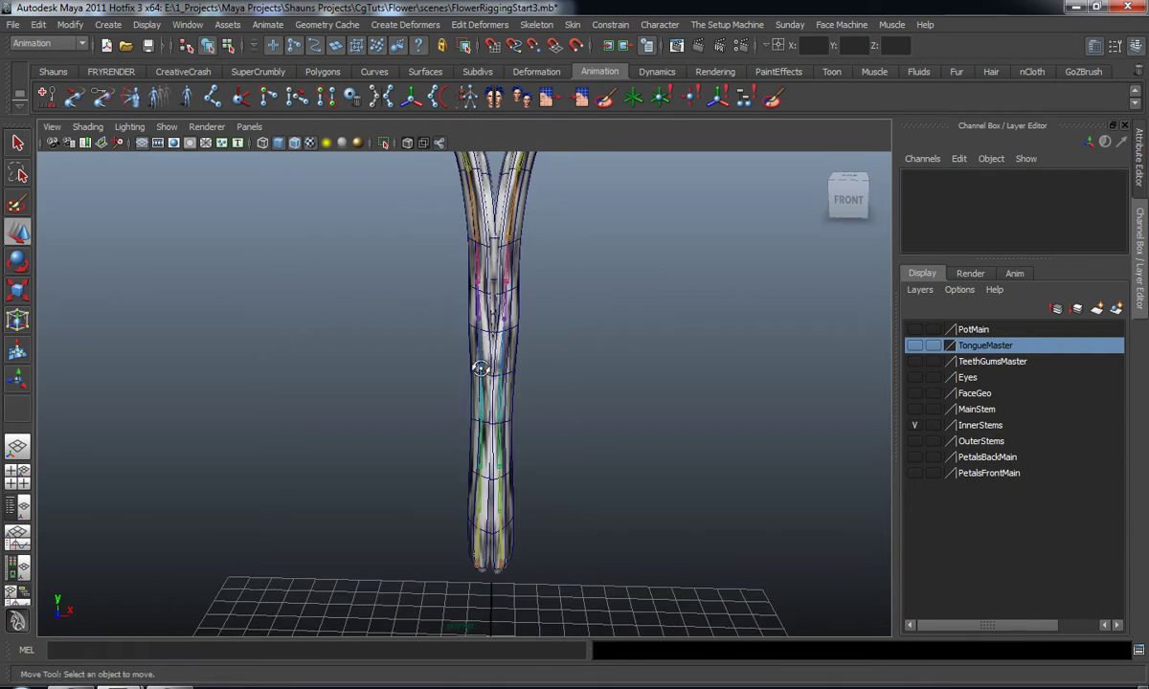
left_click_drag(481, 369, 473, 411, "alt")
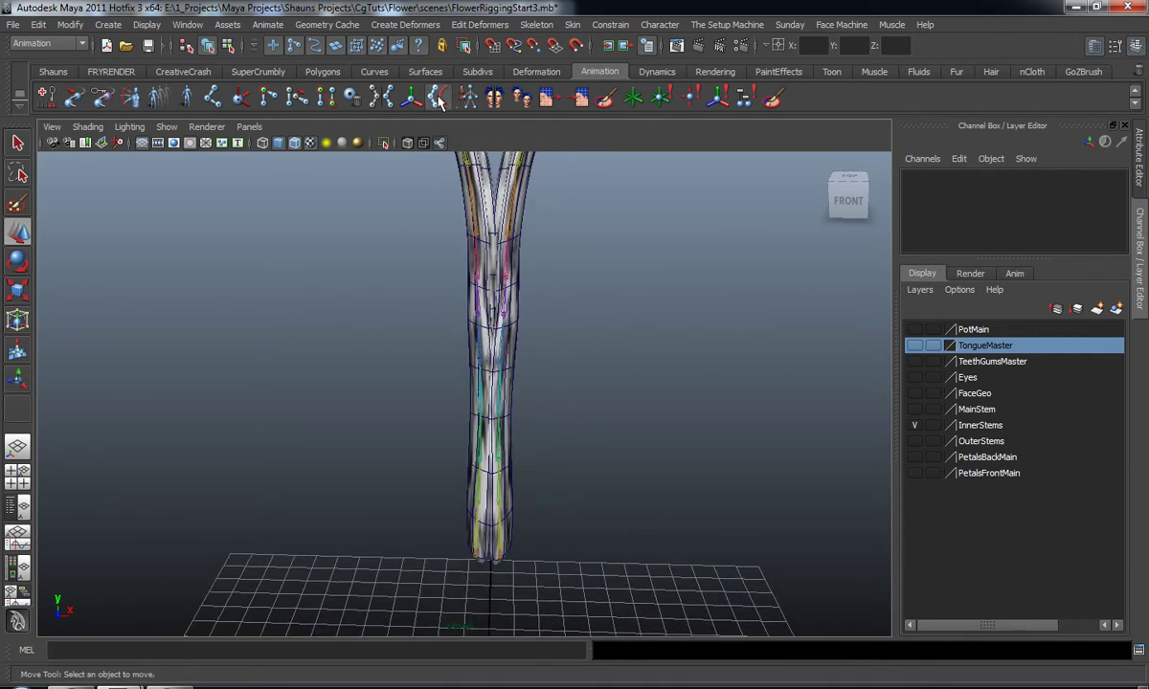
left_click_drag(419, 357, 359, 361, "alt")
scroll(358, 361, "up", 5)
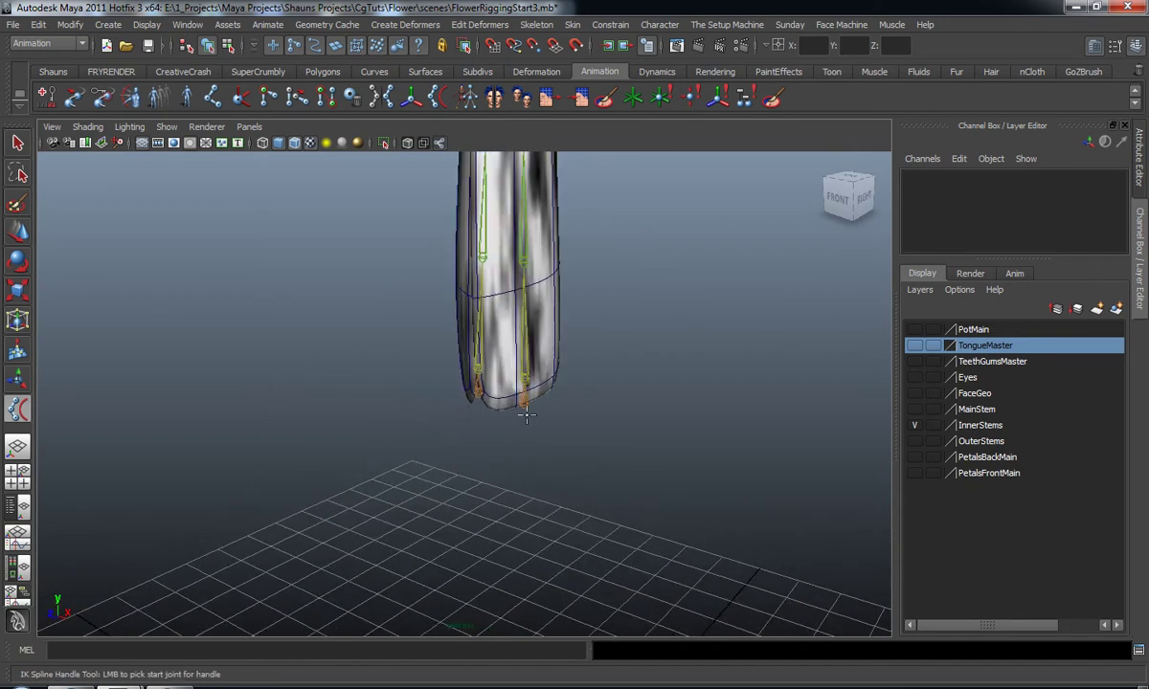
double_click(433, 97)
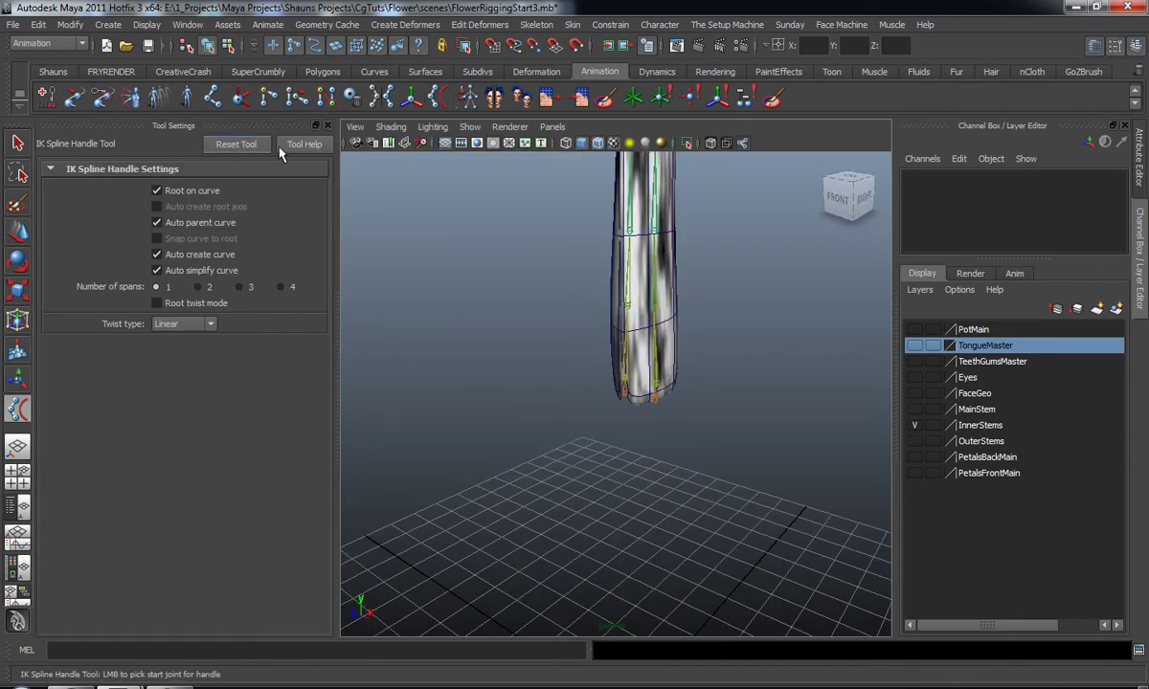
left_click(328, 125)
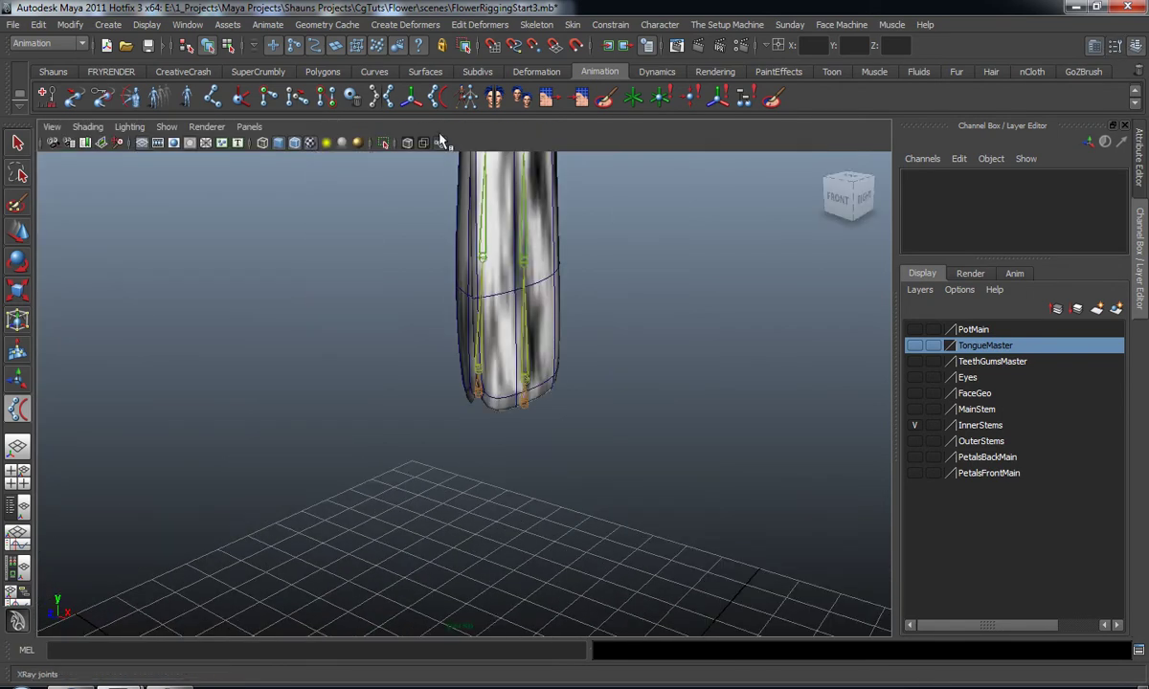
Step: Create a spline IK handle on one inner stem, from its bottom root joint to its tip joint
left_click_drag(512, 391, 477, 422, "alt")
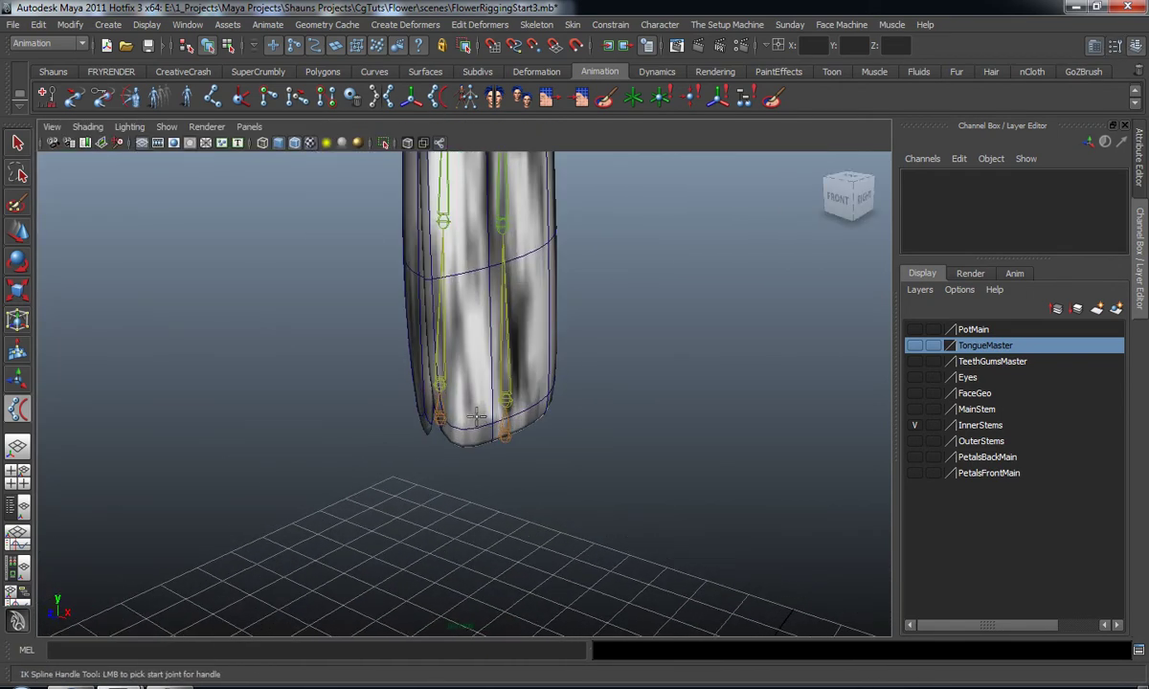
left_click_drag(433, 352, 420, 309, "alt")
left_click(505, 444)
scroll(482, 432, "down", 6)
middle_click_drag(495, 274, 482, 459, "alt")
middle_click_drag(479, 333, 472, 432, "alt")
scroll(472, 432, "up", 3)
right_click_drag(472, 432, 503, 325, "alt")
left_click(523, 312)
Step: Deselect the IK handle and hide polygons in the viewport
scroll(477, 467, "down", 8)
middle_click_drag(480, 470, 528, 269, "alt")
left_click_drag(529, 269, 547, 359, "alt")
middle_click_drag(493, 419, 545, 351, "alt")
scroll(545, 350, "up", 4)
left_click_drag(546, 349, 560, 354, "alt")
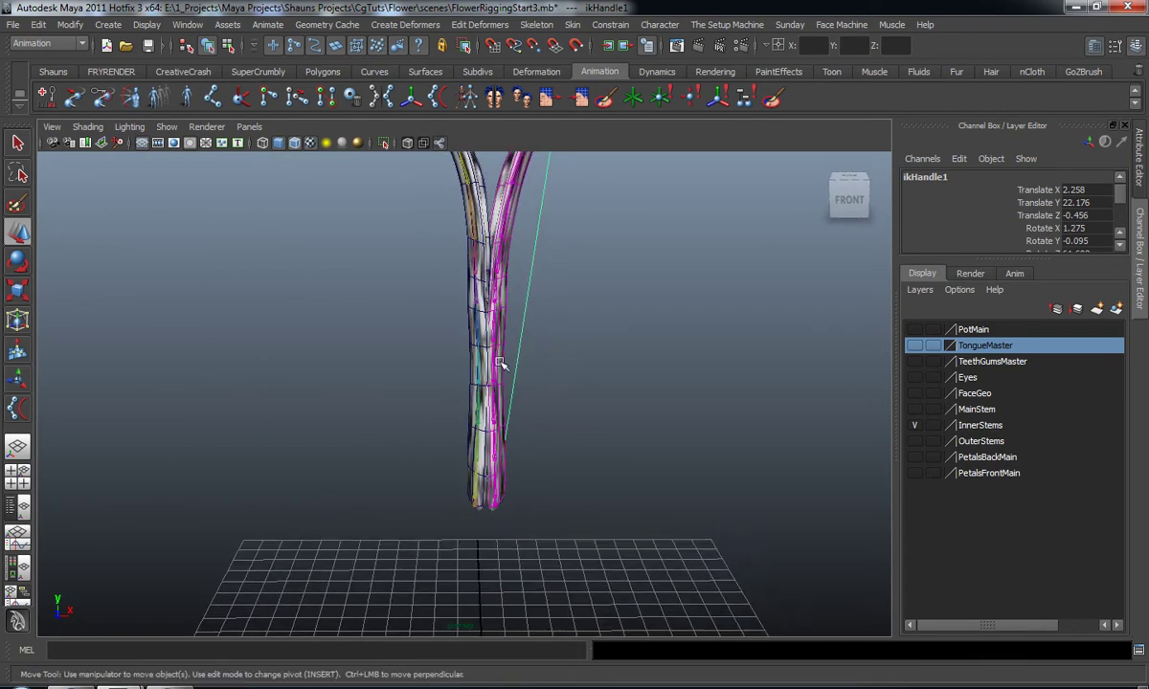
left_click(400, 395)
left_click_drag(400, 395, 364, 334, "alt")
left_click(167, 126)
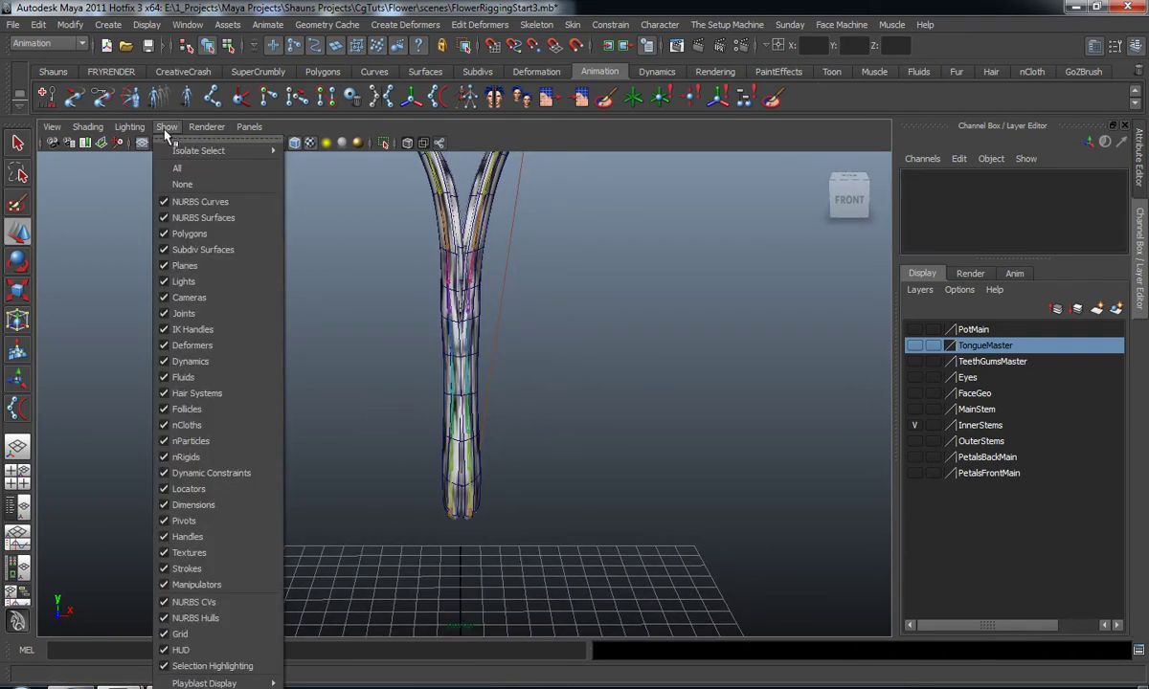
left_click(177, 222)
Step: Select the spline IK curve running along the rigged stem's joints and switch it to control vertex display
middle_click_drag(394, 279, 413, 424, "alt")
scroll(413, 424, "up", 4)
left_click_drag(415, 421, 479, 416, "alt")
scroll(454, 405, "up", 8)
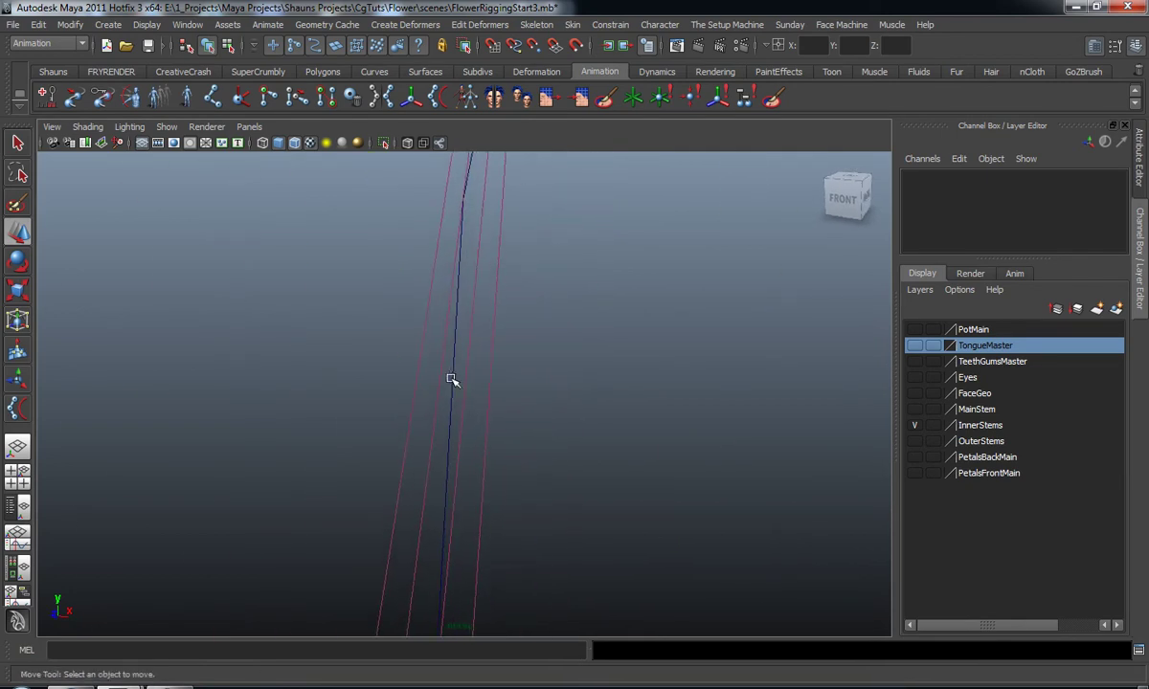
middle_click_drag(446, 357, 461, 382, "alt")
scroll(465, 385, "down", 7)
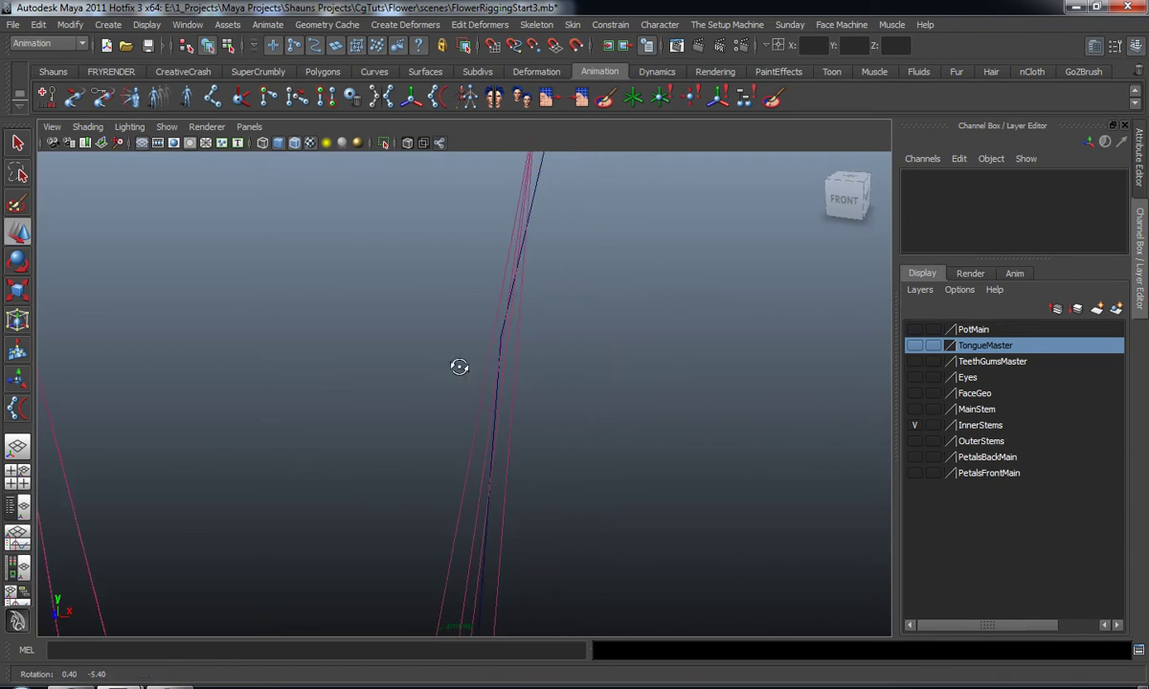
middle_click_drag(527, 443, 519, 223, "alt")
middle_click_drag(464, 394, 466, 230, "alt")
scroll(457, 410, "up", 2)
middle_click_drag(457, 440, 459, 347, "alt")
scroll(458, 349, "up", 8)
left_click(397, 304)
scroll(457, 352, "down", 8)
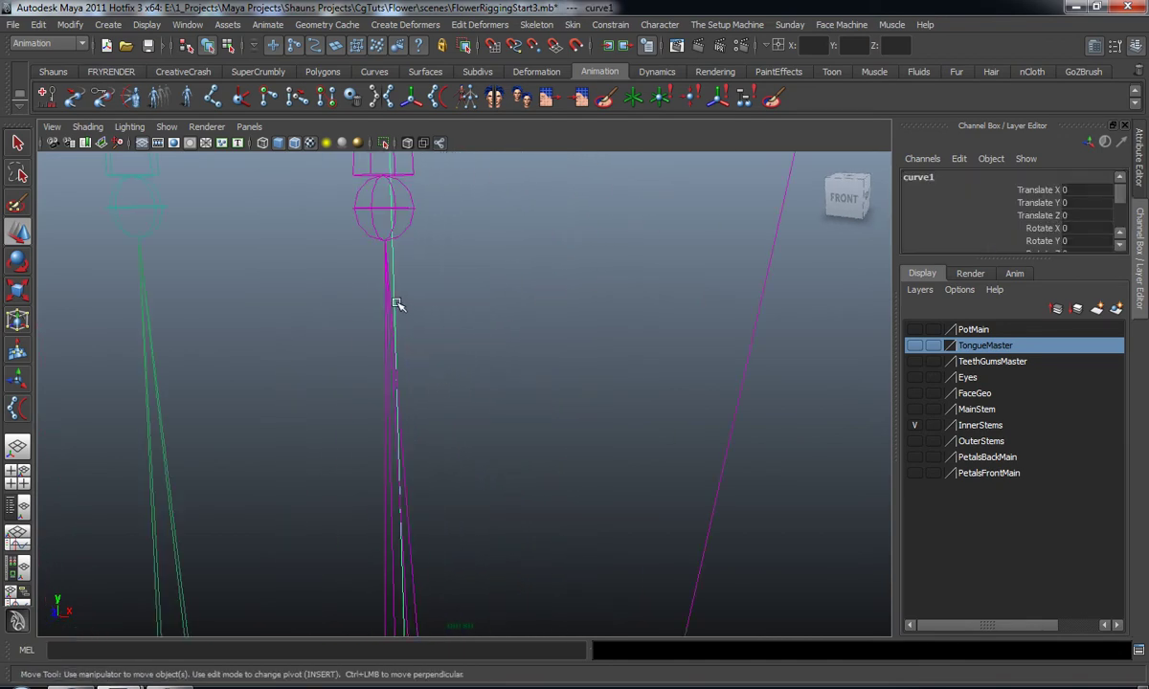
right_click_drag(586, 352, 526, 346)
scroll(500, 346, "down", 5)
scroll(492, 383, "up", 10)
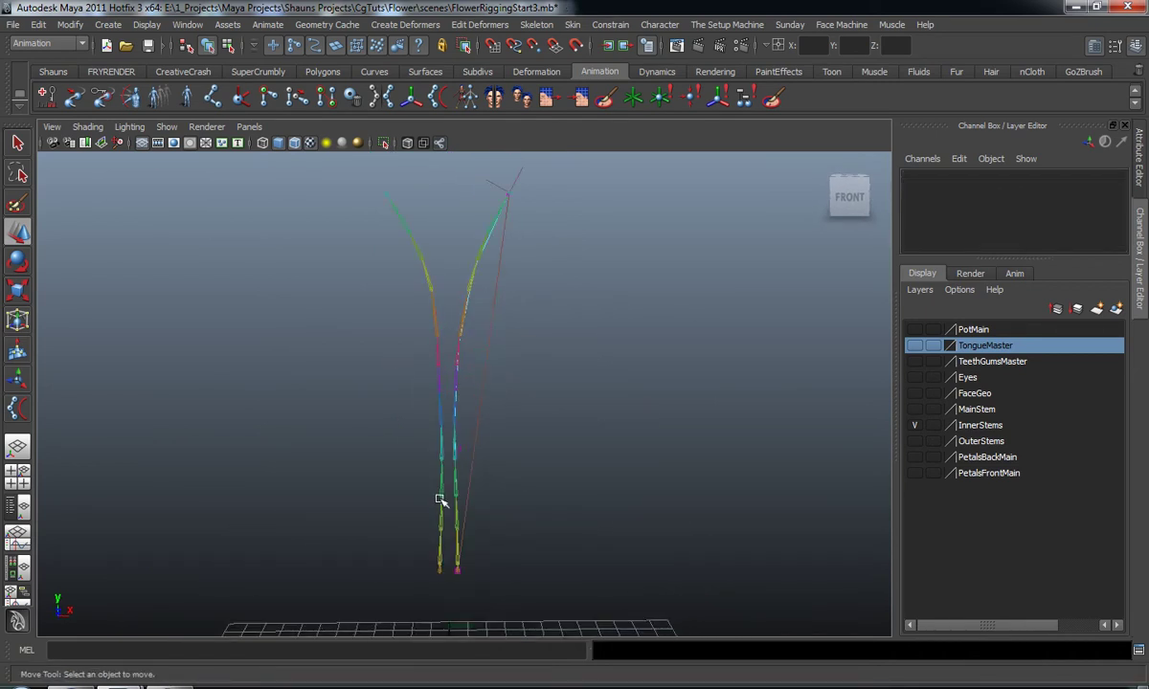
Step: Review the Rebuild Curve options for the spline IK curve, including its number of spans, and close them without rebuilding
scroll(492, 295, "down", 4)
middle_click_drag(489, 296, 489, 276, "alt")
left_click_drag(465, 381, 439, 385, "alt")
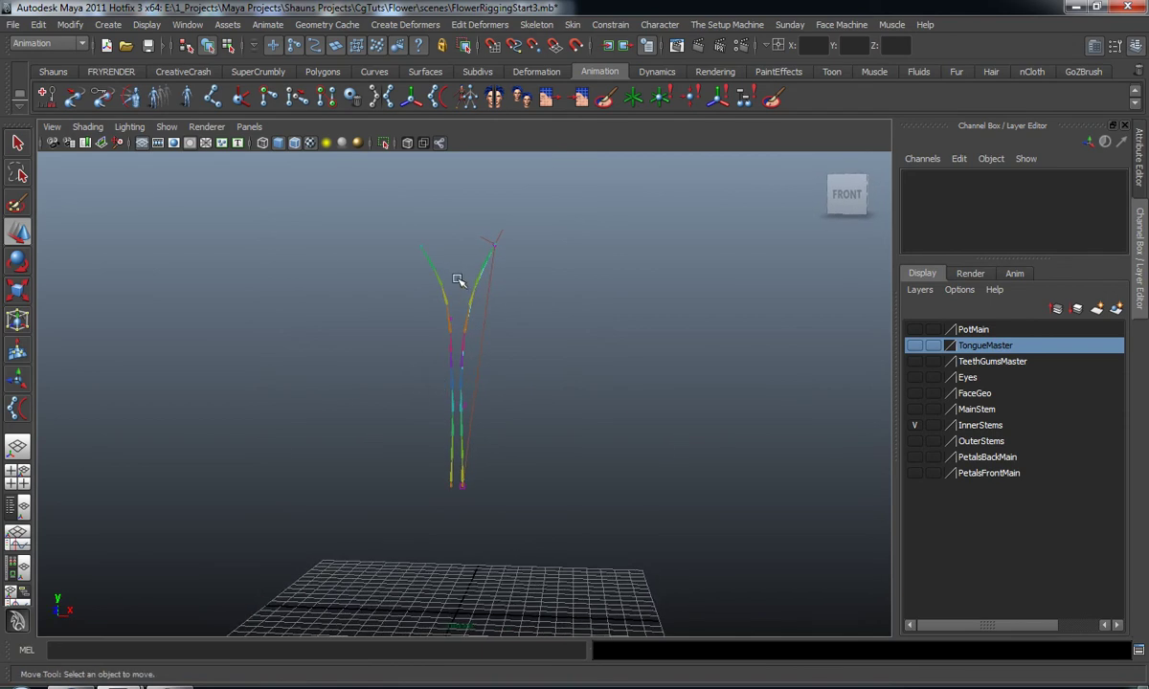
left_click_drag(458, 280, 473, 301, "alt")
right_click(547, 346)
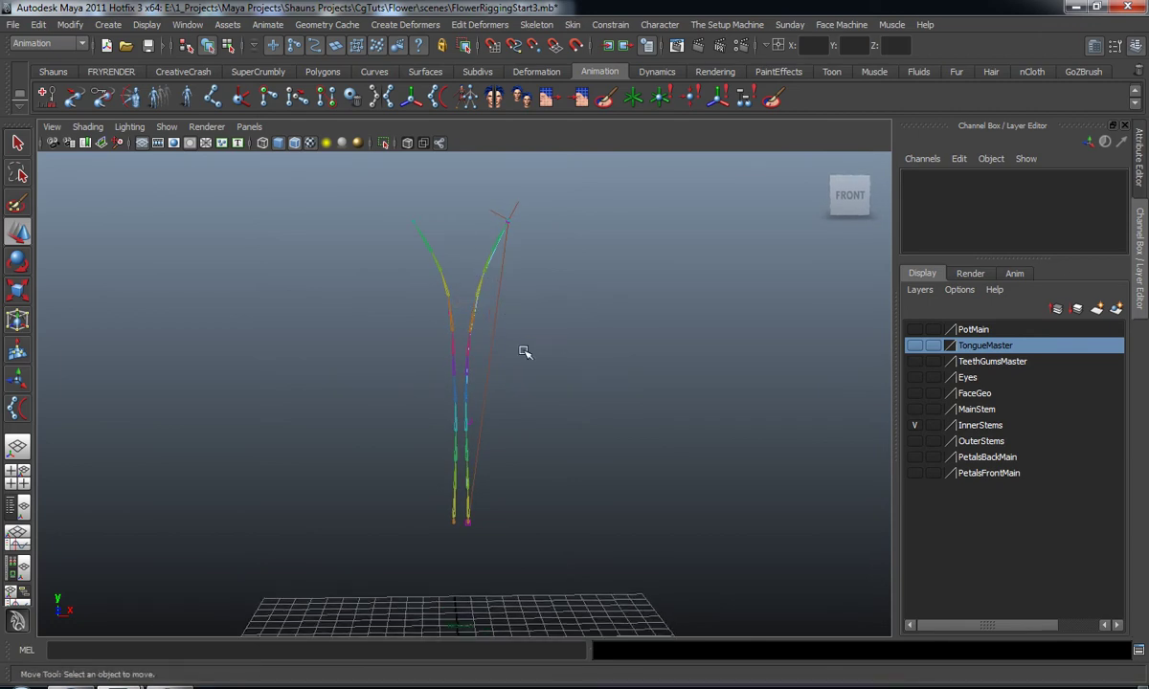
scroll(506, 356, "up", 10)
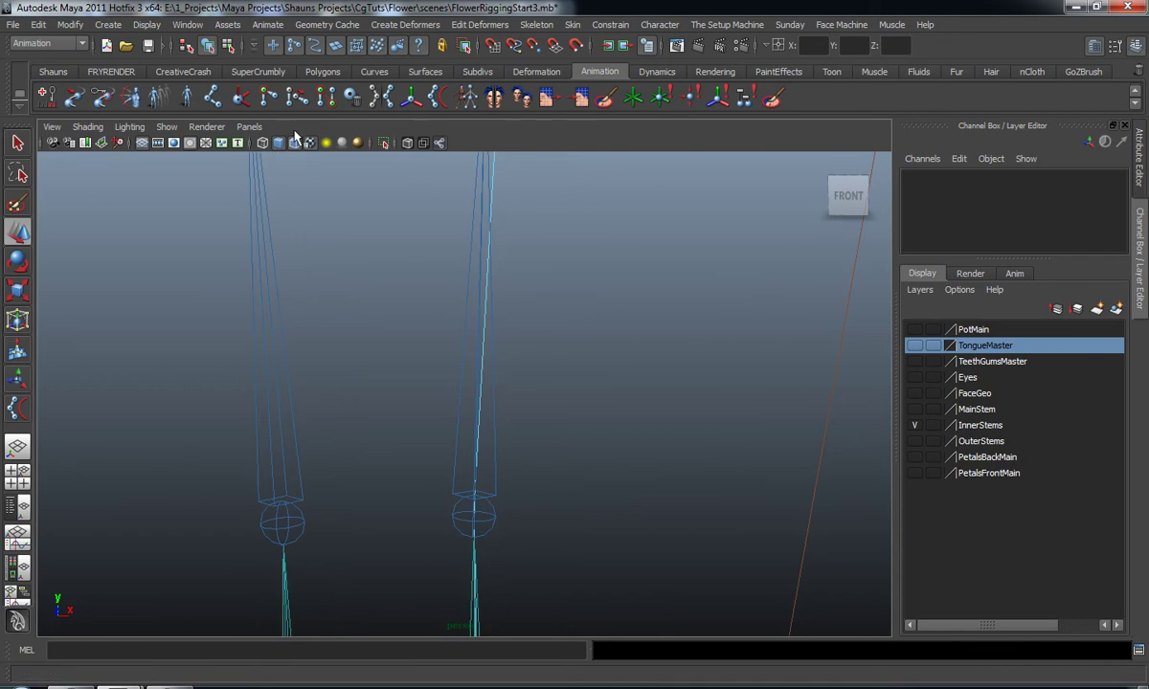
key("F4")
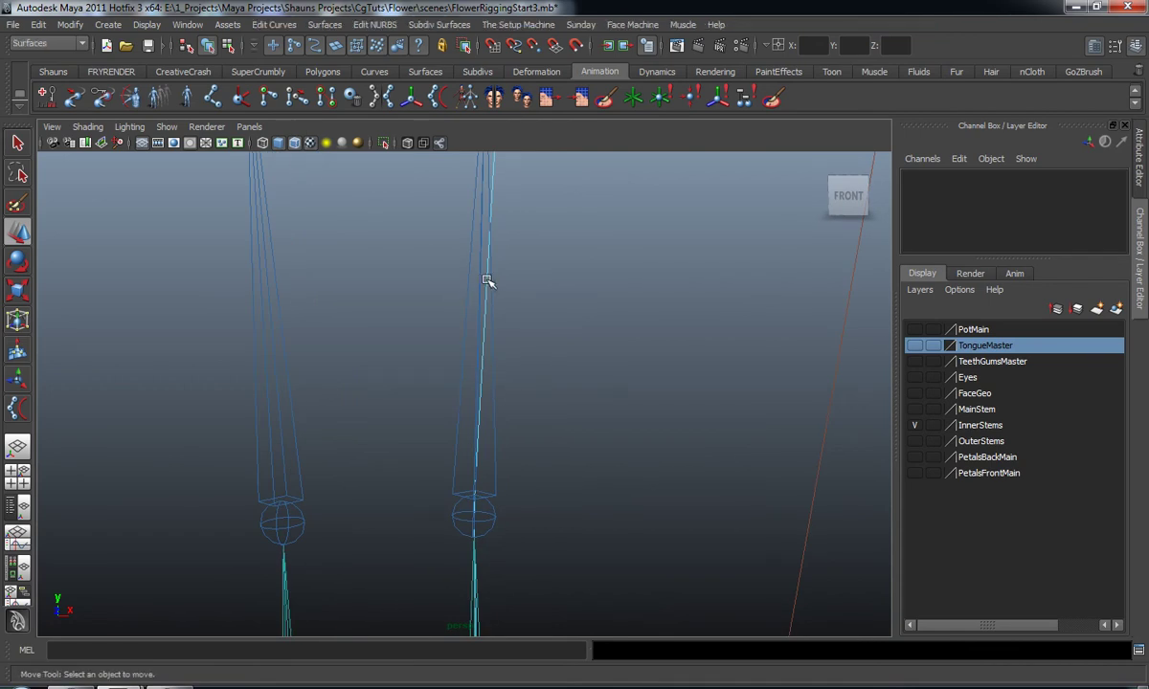
left_click(274, 24)
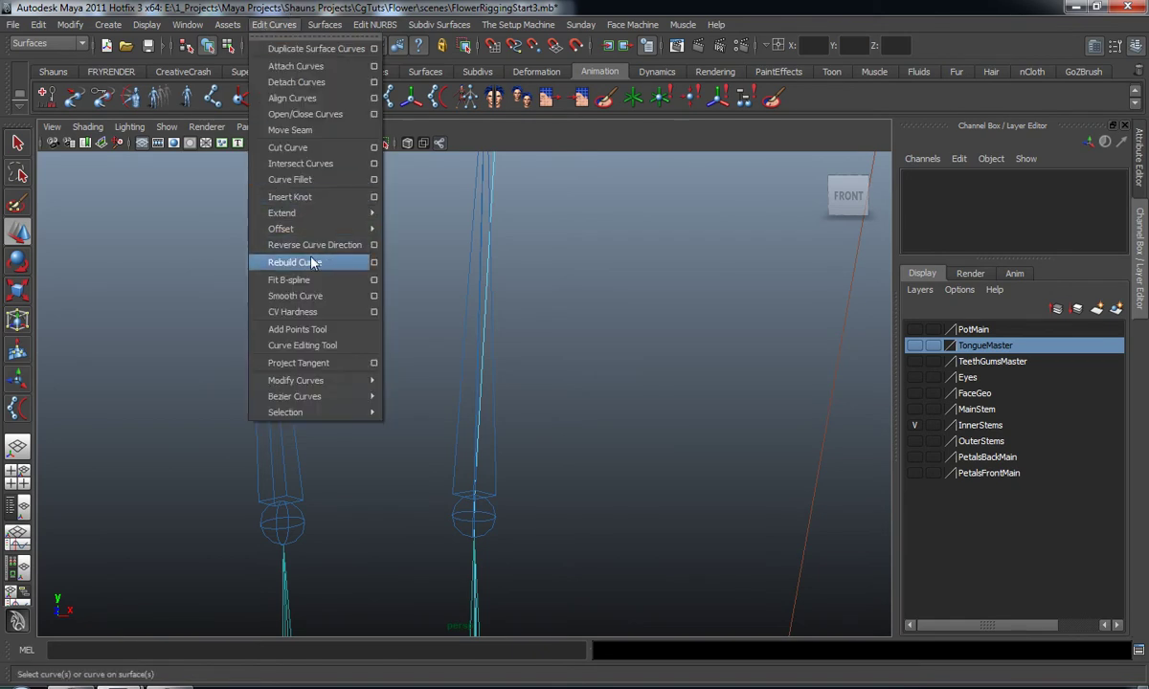
left_click(372, 263)
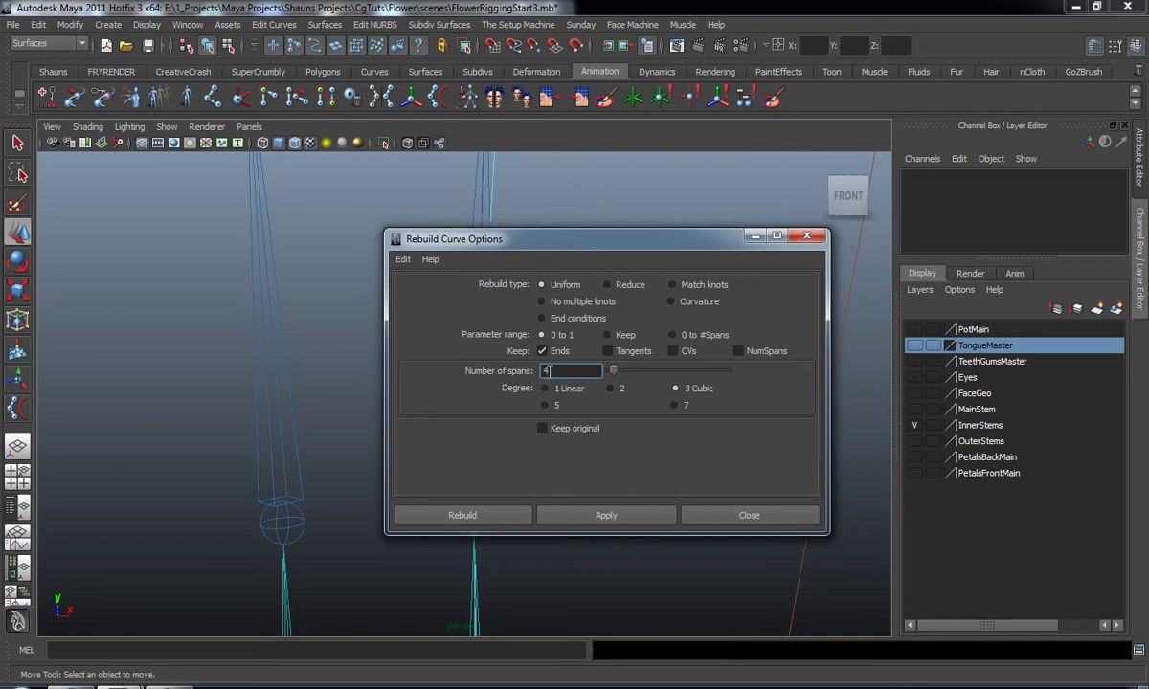
left_click(728, 522)
Step: Hide the joints in the viewport
middle_click_drag(546, 391, 556, 263, "alt")
middle_click_drag(521, 425, 533, 206, "alt")
left_click_drag(533, 293, 536, 400, "alt")
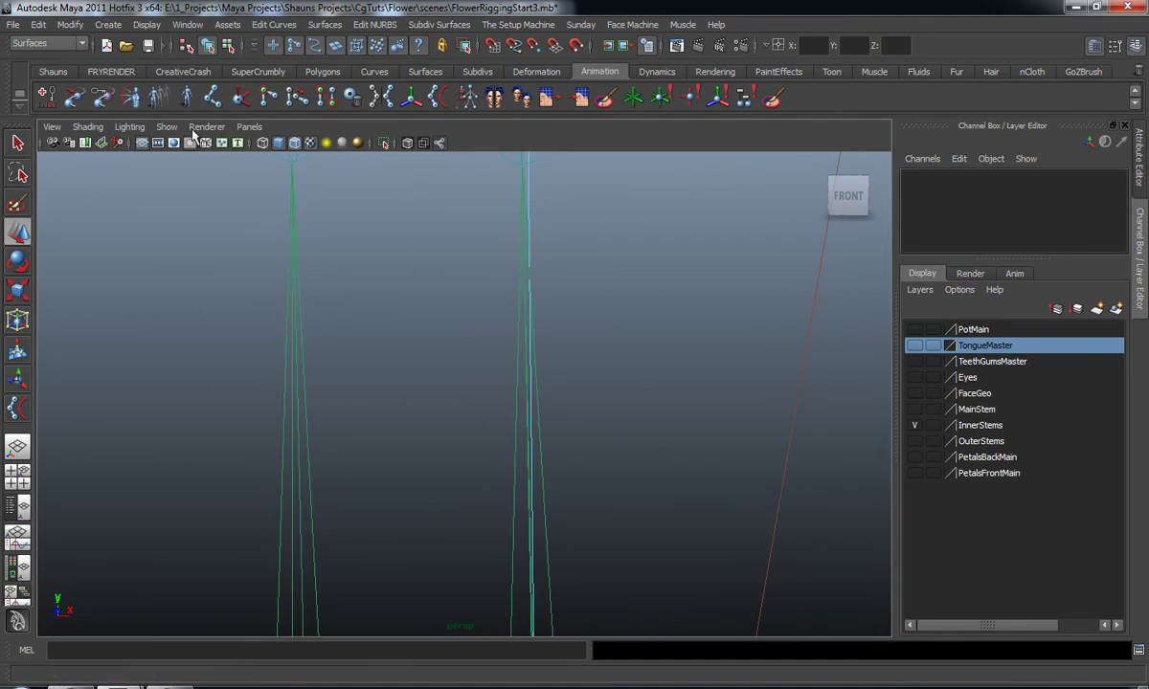
left_click(166, 126)
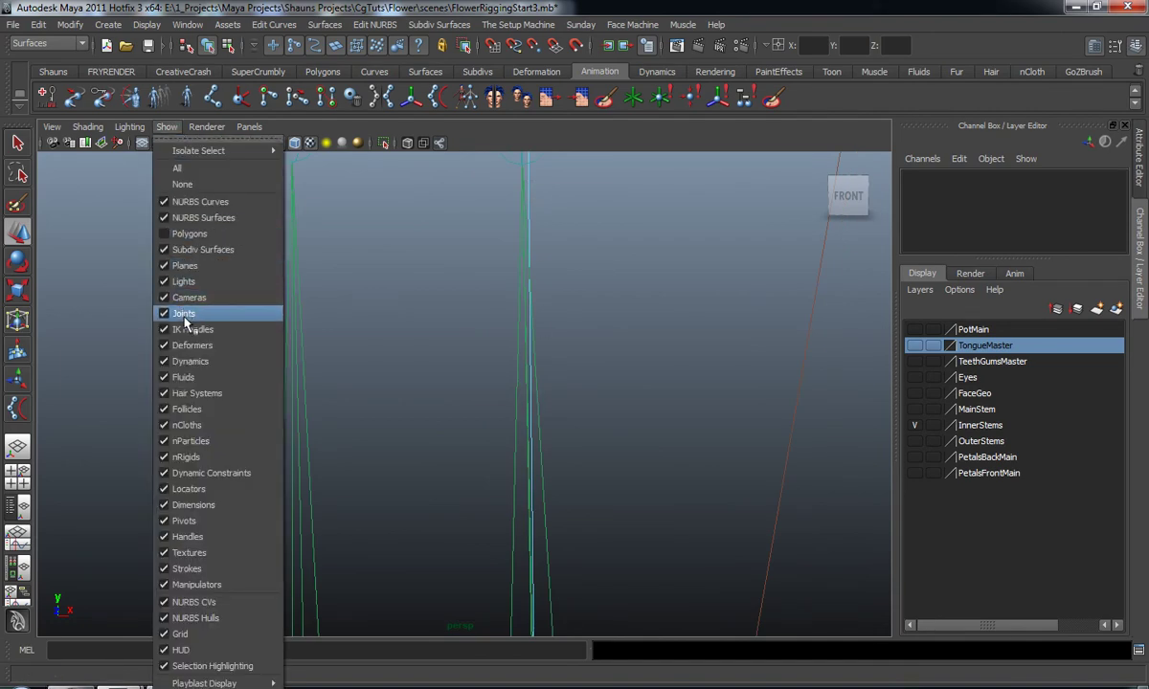
left_click(187, 321)
Step: Return the spline IK curve to object mode, select it and set its display to the smoothest level
right_click_drag(527, 337, 578, 317)
right_click_drag(596, 347, 552, 354, "alt")
left_click(473, 339)
scroll(471, 351, "down", 5)
left_click_drag(471, 351, 487, 364, "alt")
key("3")
middle_click_drag(487, 243, 493, 315, "alt")
mouse_move(482, 285)
left_mouse_down("alt")
mouse_move(482, 299)
mouse_move(469, 291)
mouse_move(488, 256)
mouse_move(483, 267)
left_mouse_up("alt")
key("F2")
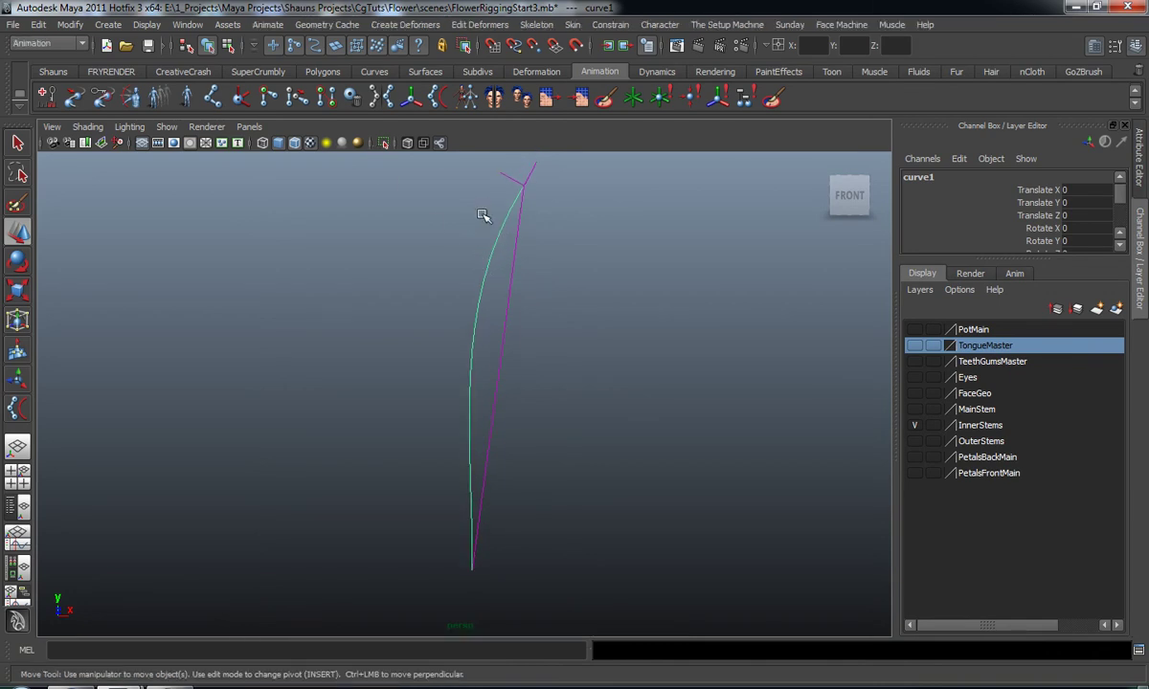
left_click(404, 25)
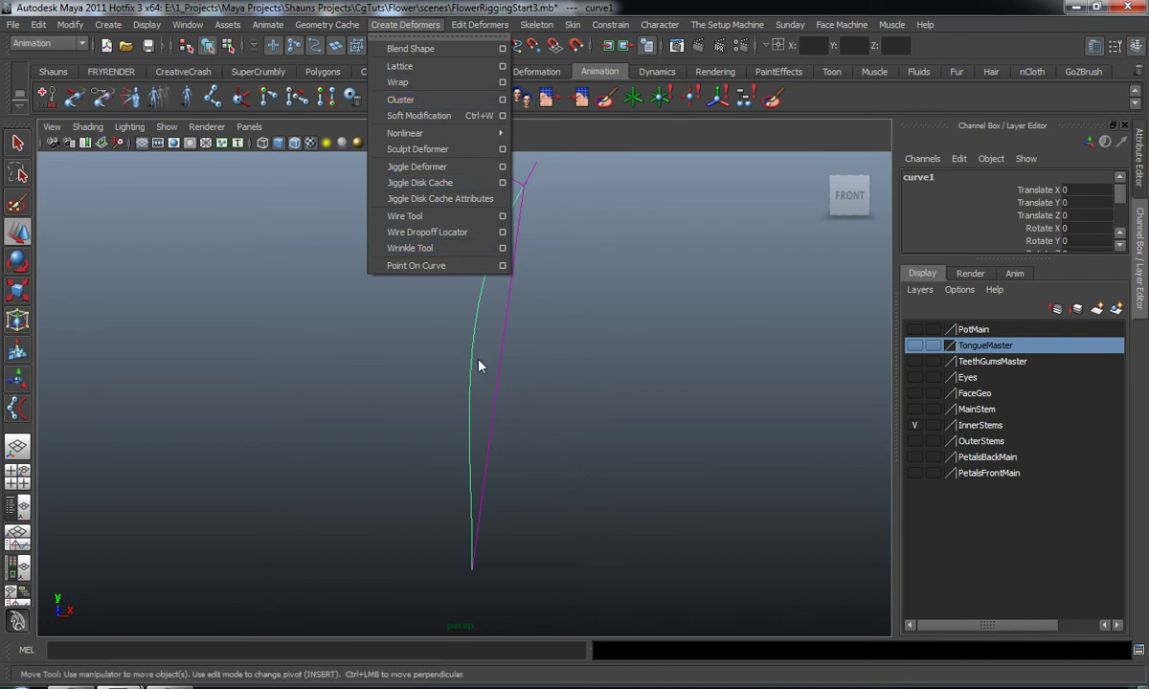
left_click_drag(634, 390, 616, 379, "alt")
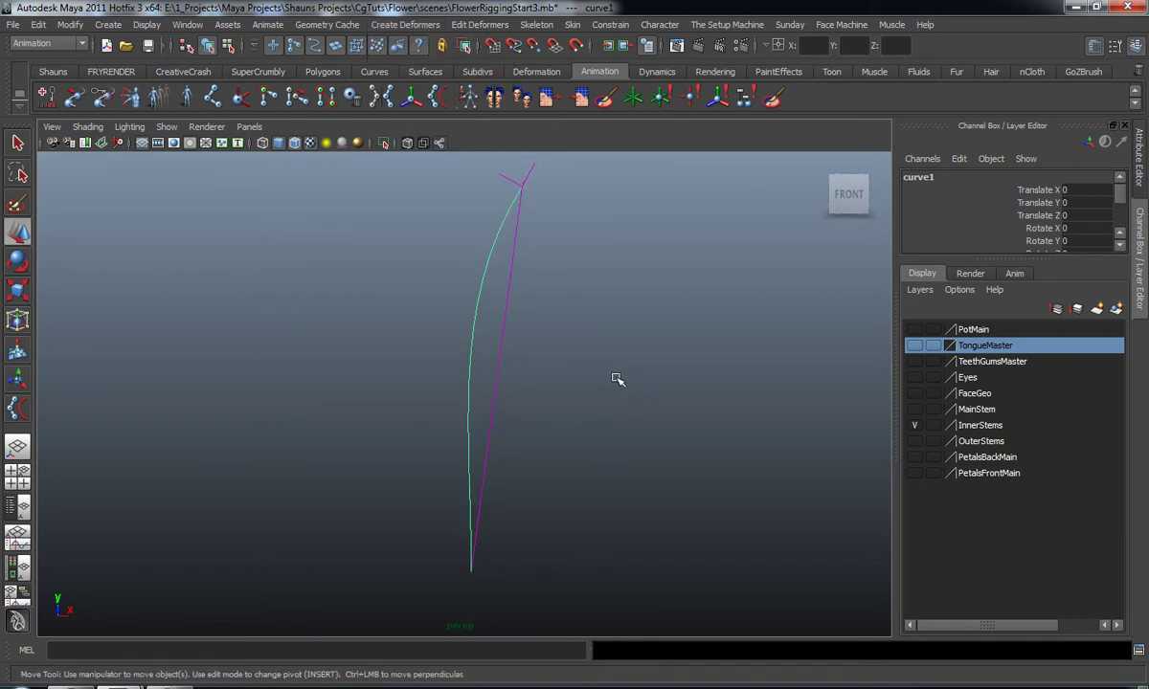
Step: Create clusters on the spline IK curve's control vertices with the Cluster Curve command
key("F4")
left_click(274, 24)
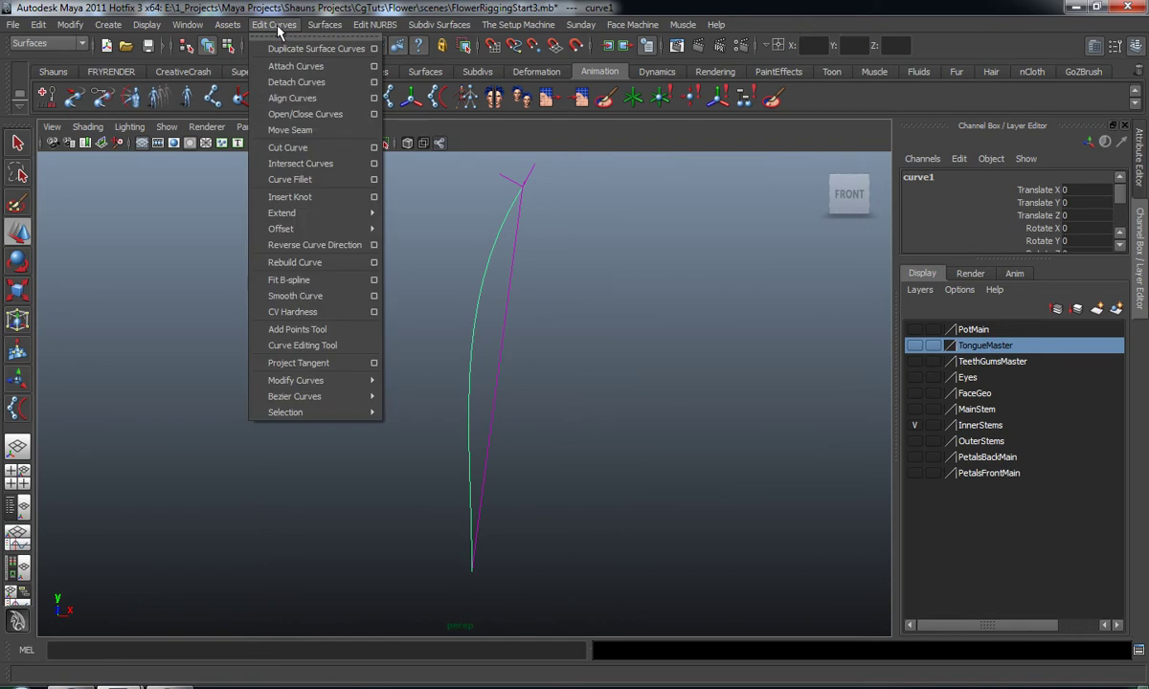
mouse_move(320, 422)
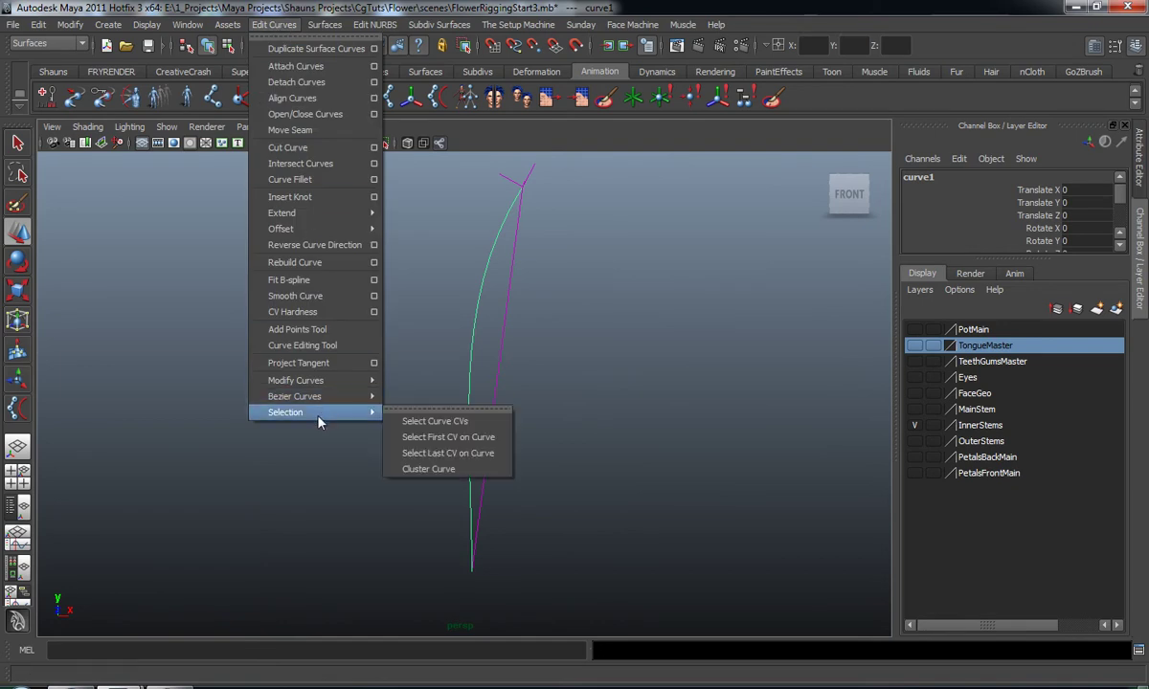
left_click(450, 469)
left_click(546, 407)
scroll(526, 402, "down", 5)
scroll(531, 397, "up", 4)
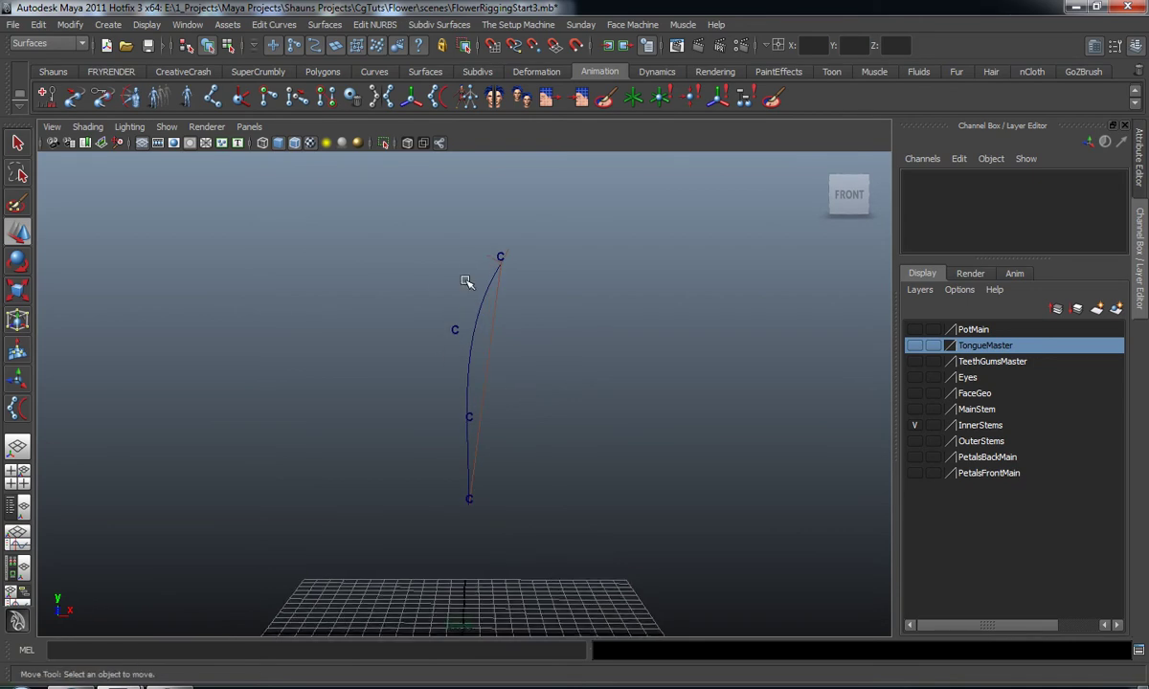
middle_click_drag(472, 327, 475, 325, "alt")
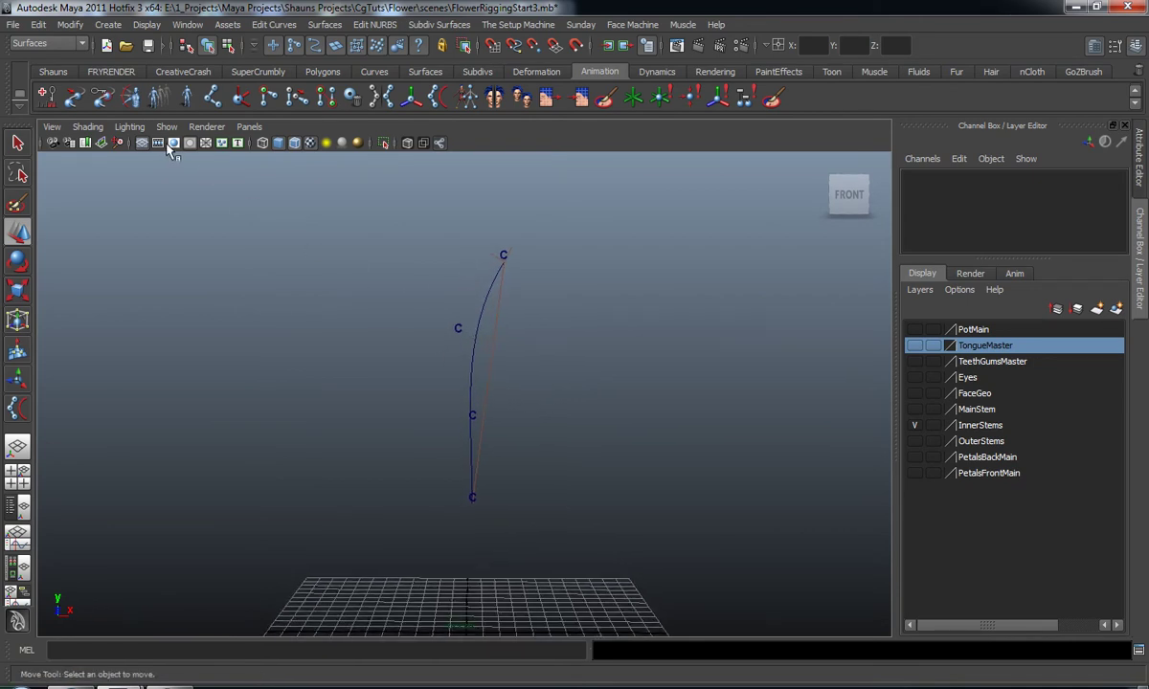
Step: Turn polygon display back on in the viewport so the stem geometry is shown with the clusters
left_click(167, 126)
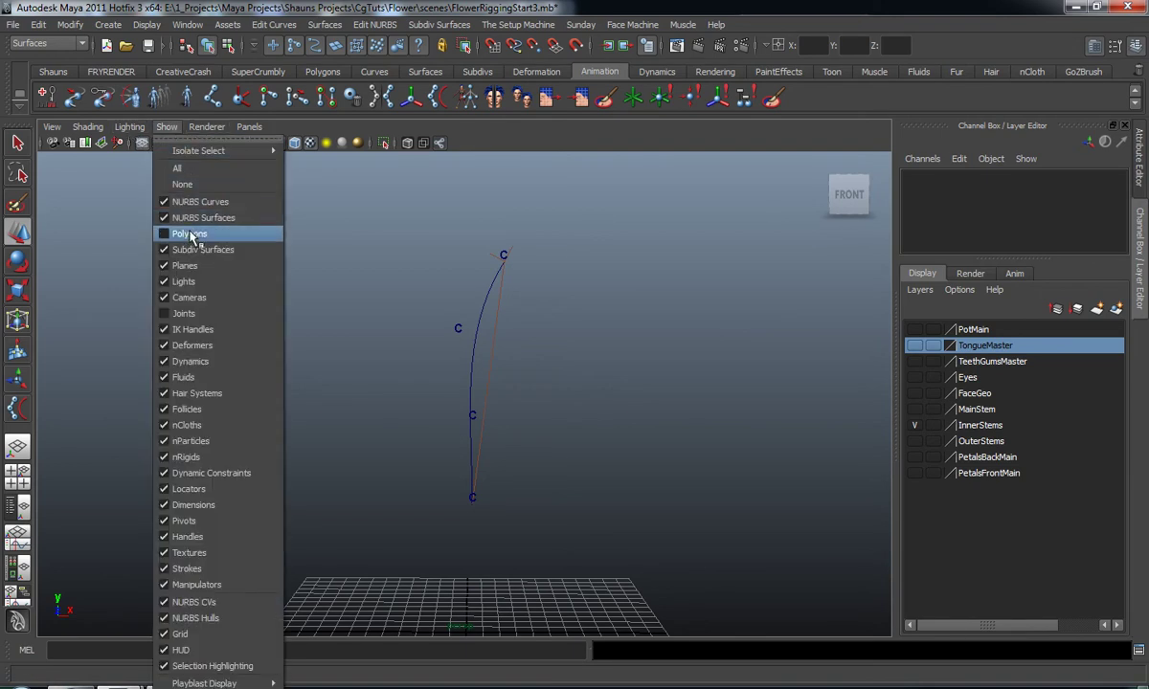
left_click(191, 235)
scroll(344, 372, "up", 4)
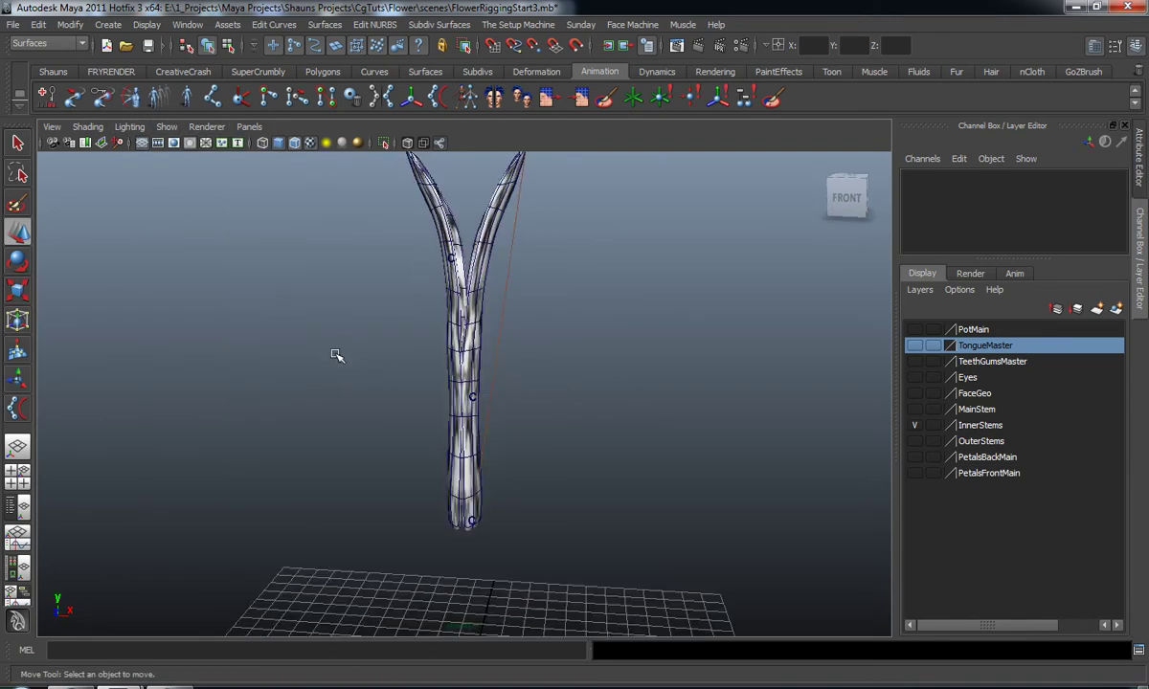
left_click_drag(324, 308, 287, 372, "alt")
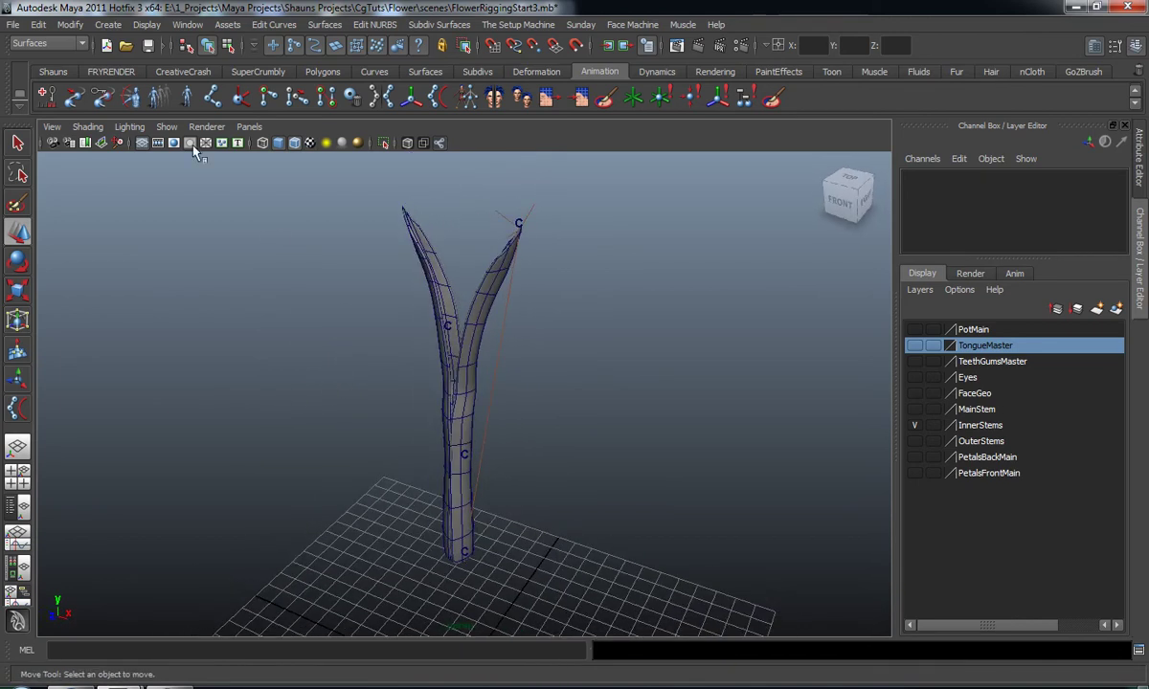
Step: Create a spherical control curve at the origin with the Wizard_Controllers tool
left_click(182, 70)
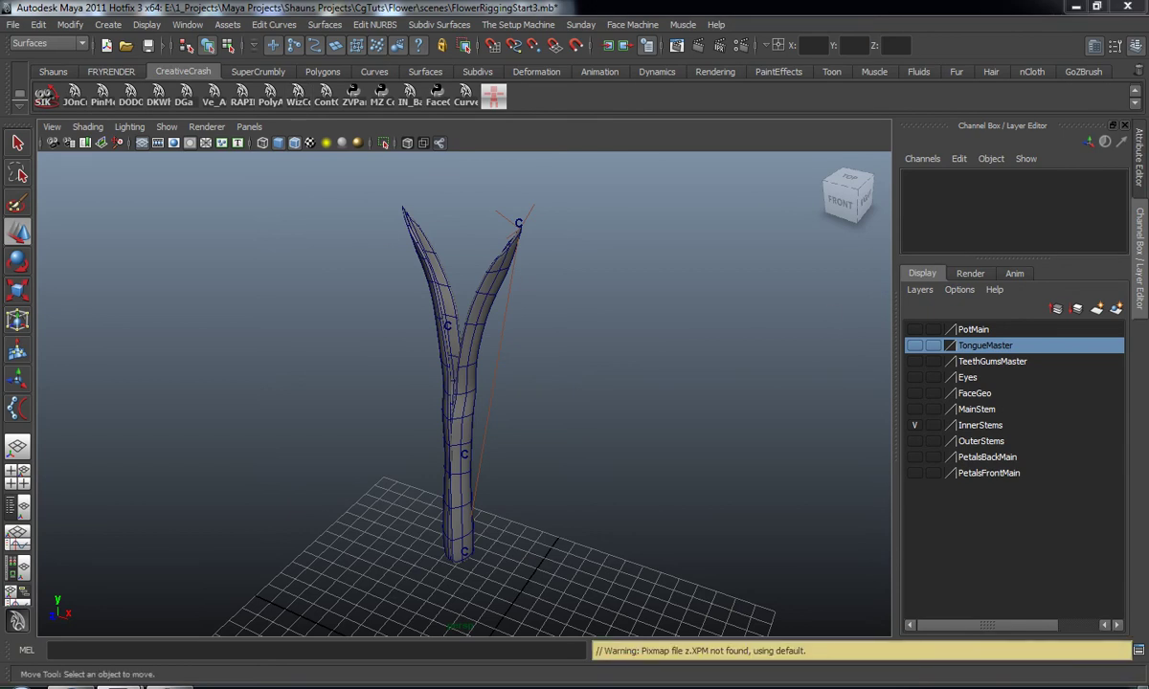
left_click_drag(1148, 86, 691, 66)
left_click_drag(443, 337, 505, 325, "alt")
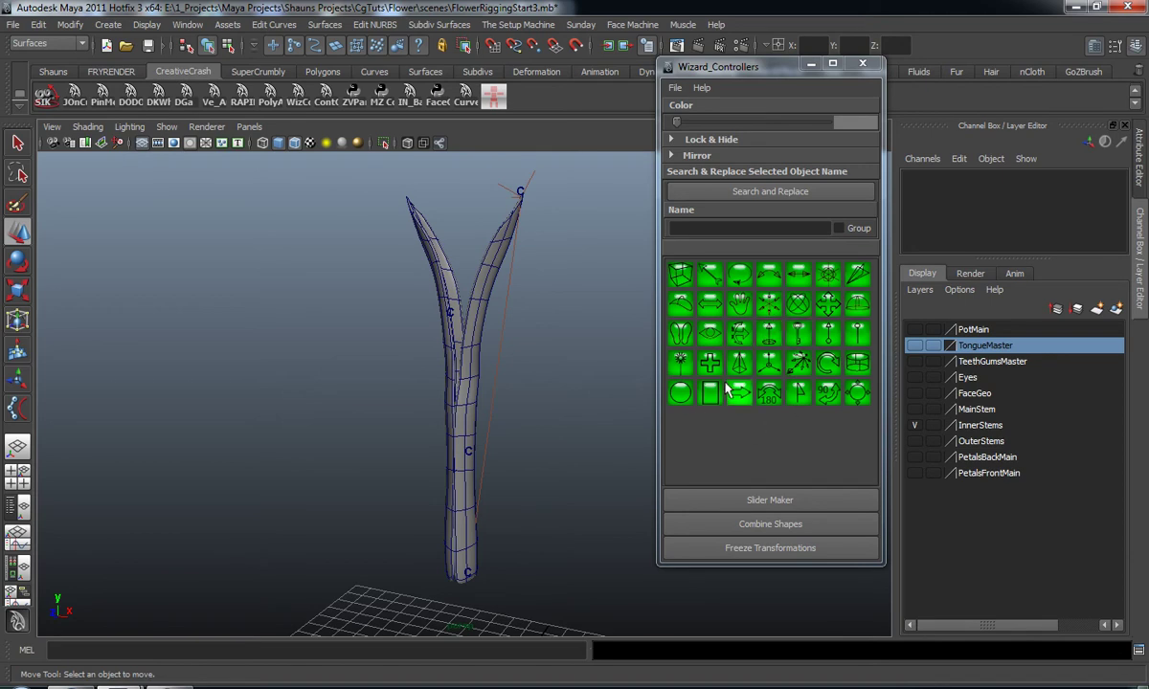
mouse_move(536, 340)
left_mouse_down("alt")
mouse_move(579, 363)
mouse_move(522, 315)
mouse_move(567, 351)
mouse_move(551, 379)
mouse_move(523, 336)
left_mouse_up("alt")
left_click_drag(528, 345, 431, 385, "alt")
left_click(828, 281)
left_click(359, 362)
left_click(497, 454)
left_click_drag(426, 440, 496, 461, "alt")
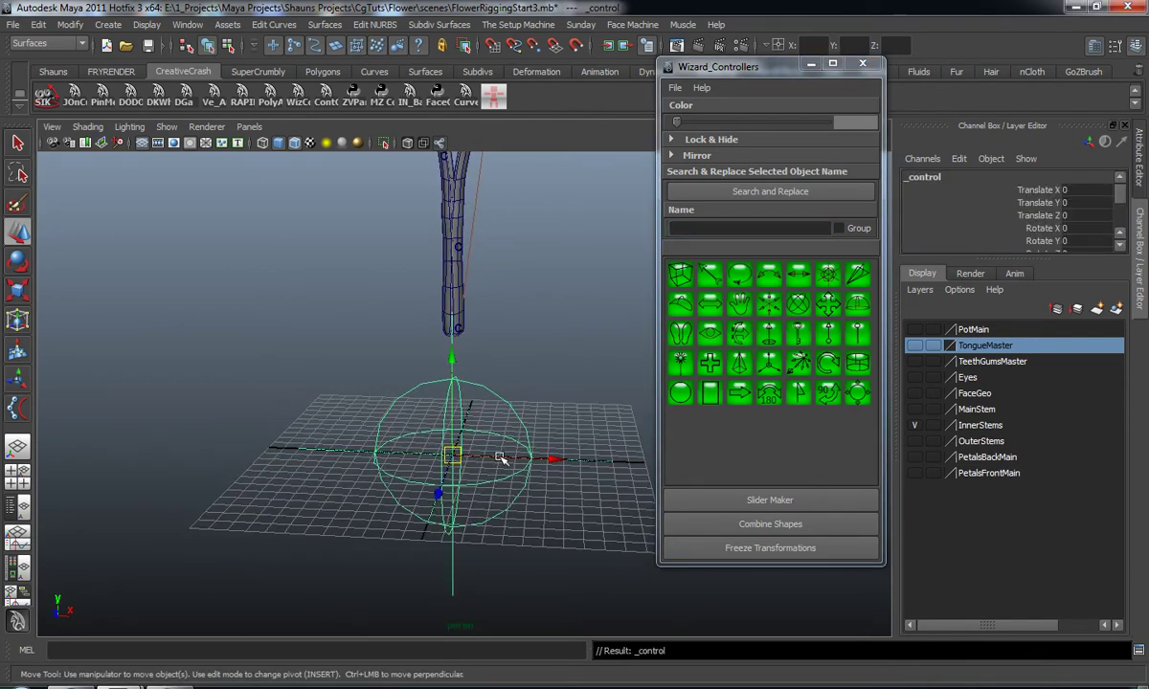
Step: Scale the control curve down to 0.134, place it at the stems' base at Translate Y 8.287 and Z -0.36, and close Wizard_Controllers
key("r")
middle_click_drag(433, 429, 224, 435)
left_click_drag(371, 416, 406, 450, "alt")
key("w")
left_click_drag(451, 397, 427, 262)
left_click_drag(415, 318, 405, 363, "alt")
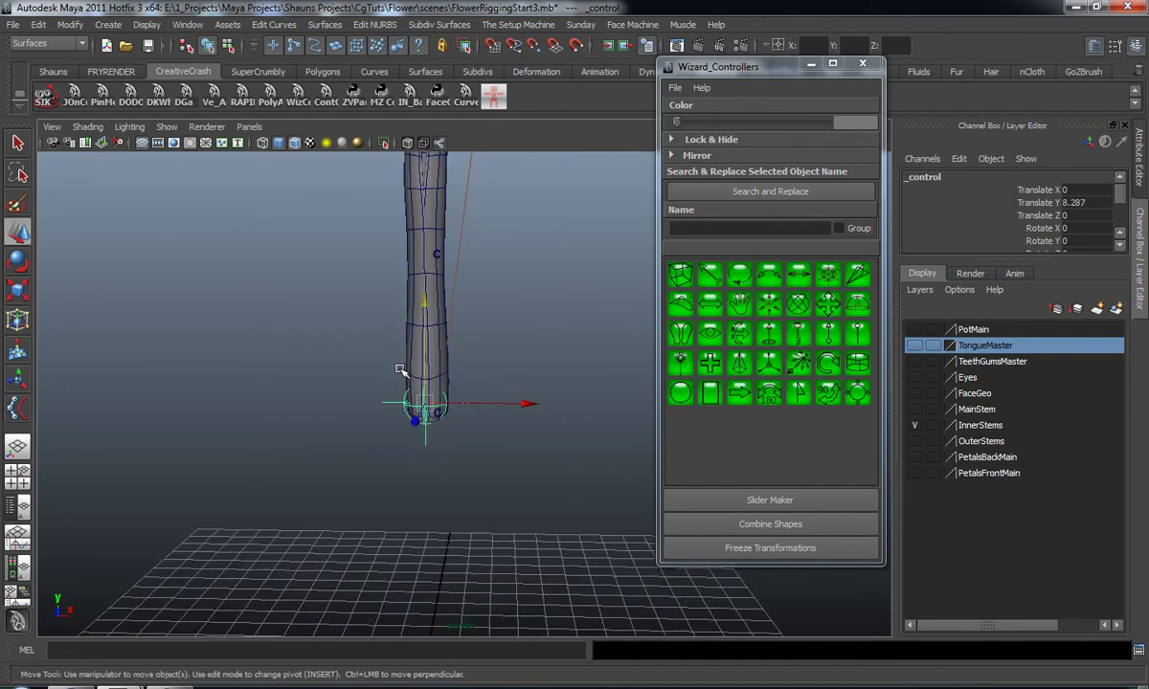
middle_click_drag(402, 367, 404, 397, "alt")
left_click(863, 63)
middle_click_drag(544, 387, 590, 386, "alt")
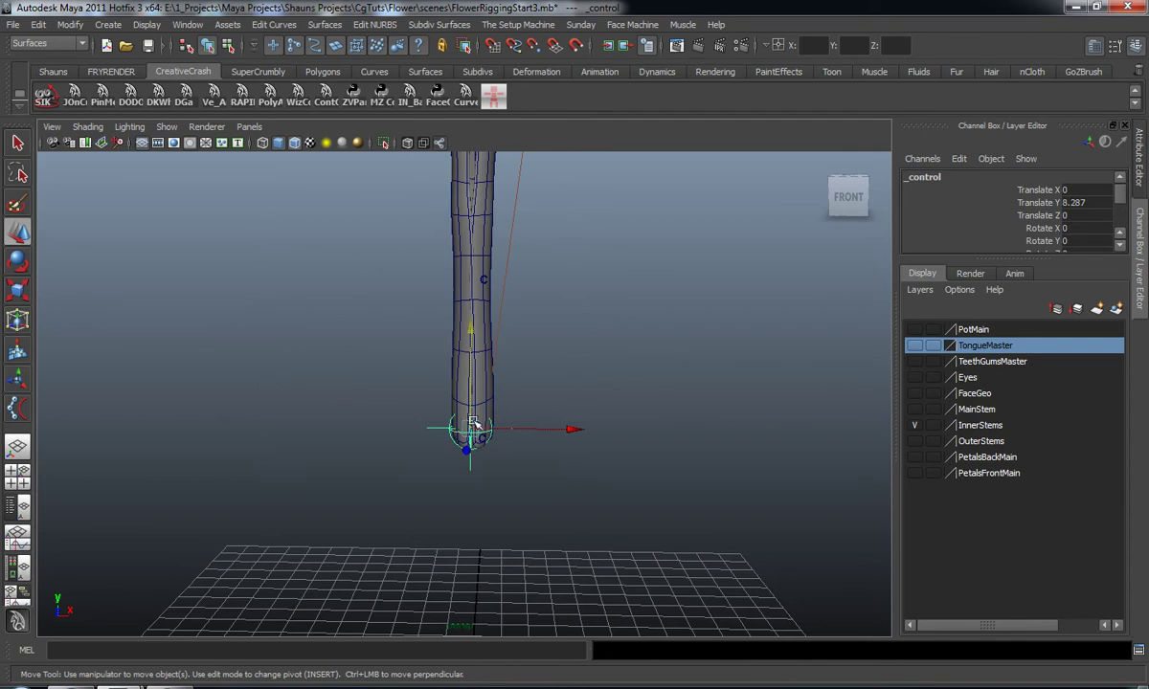
left_click_drag(472, 431, 430, 356, "alt")
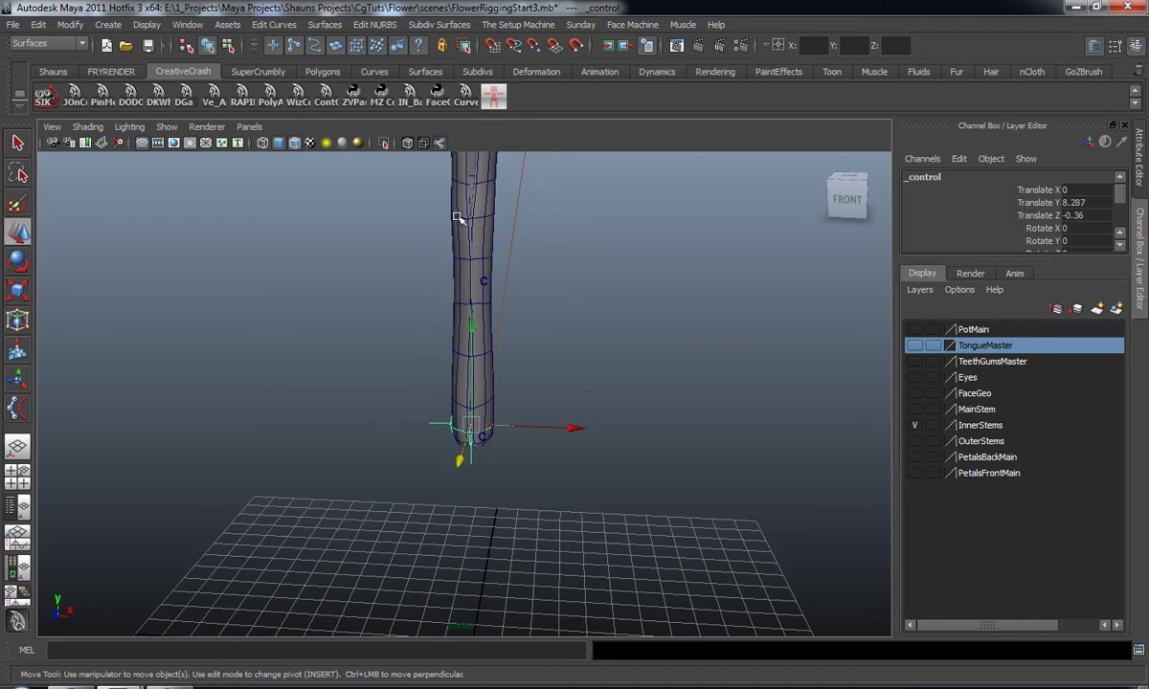
Step: Move the control curve out beside the inner stems' base to Translate X 2.224
left_click_drag(458, 219, 449, 325, "alt")
right_click_drag(494, 236, 459, 339, "alt")
left_click_drag(459, 339, 493, 322, "alt")
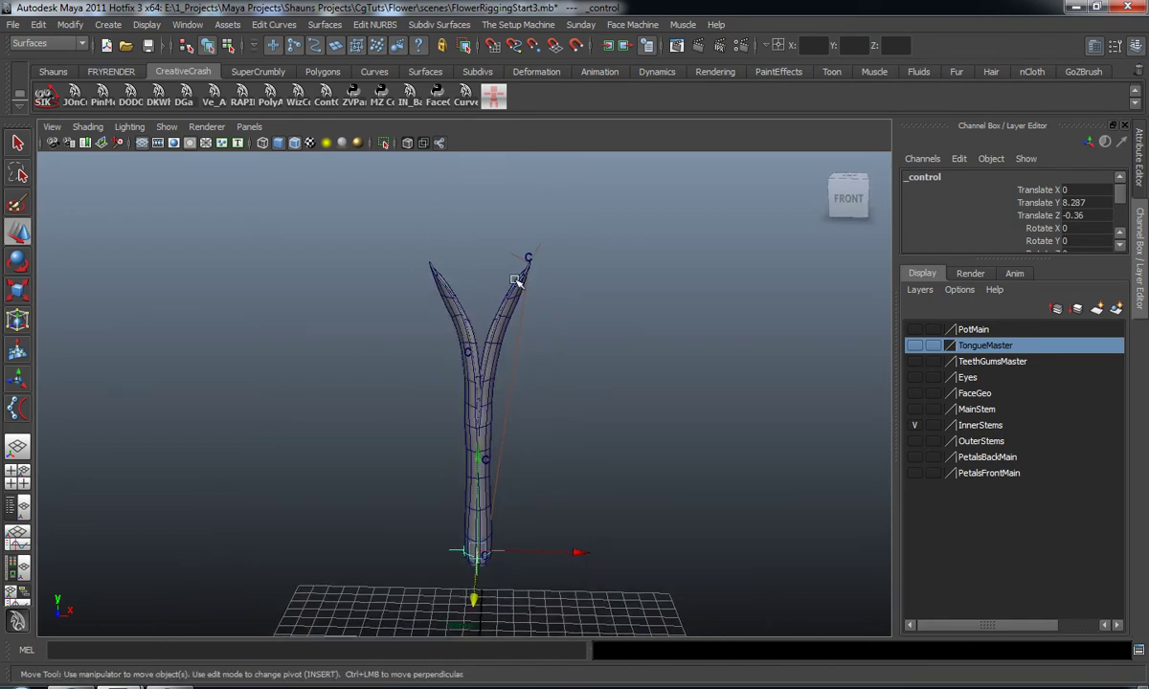
left_click_drag(470, 368, 484, 424, "alt")
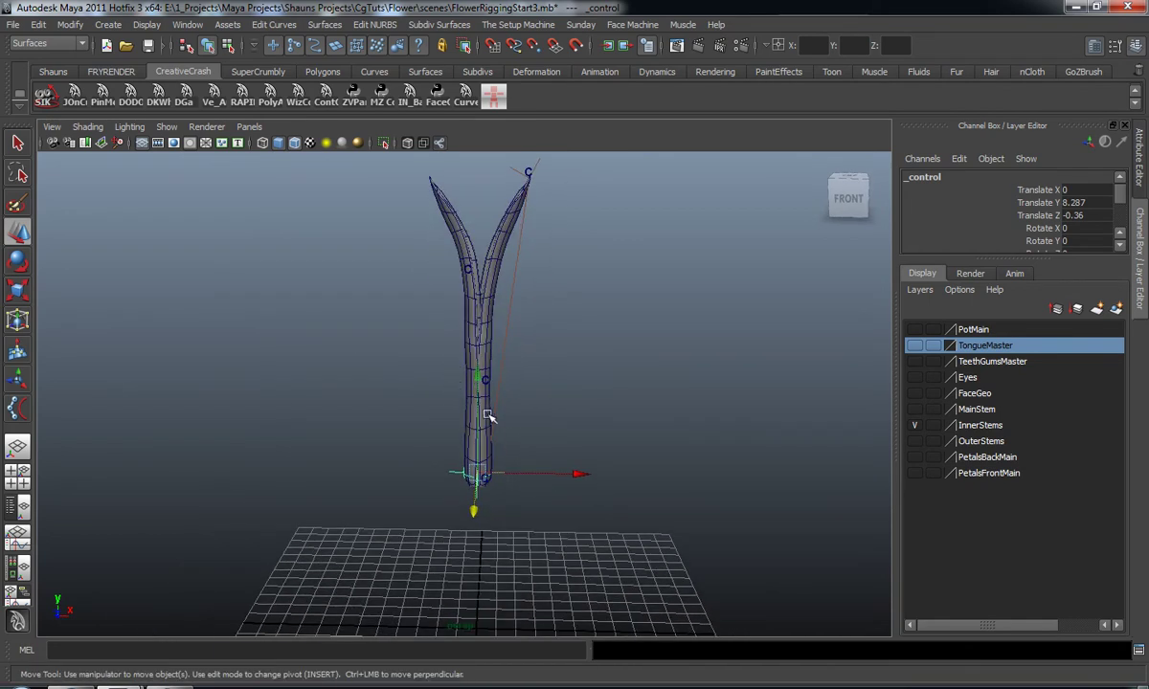
left_click_drag(471, 316, 461, 379, "alt")
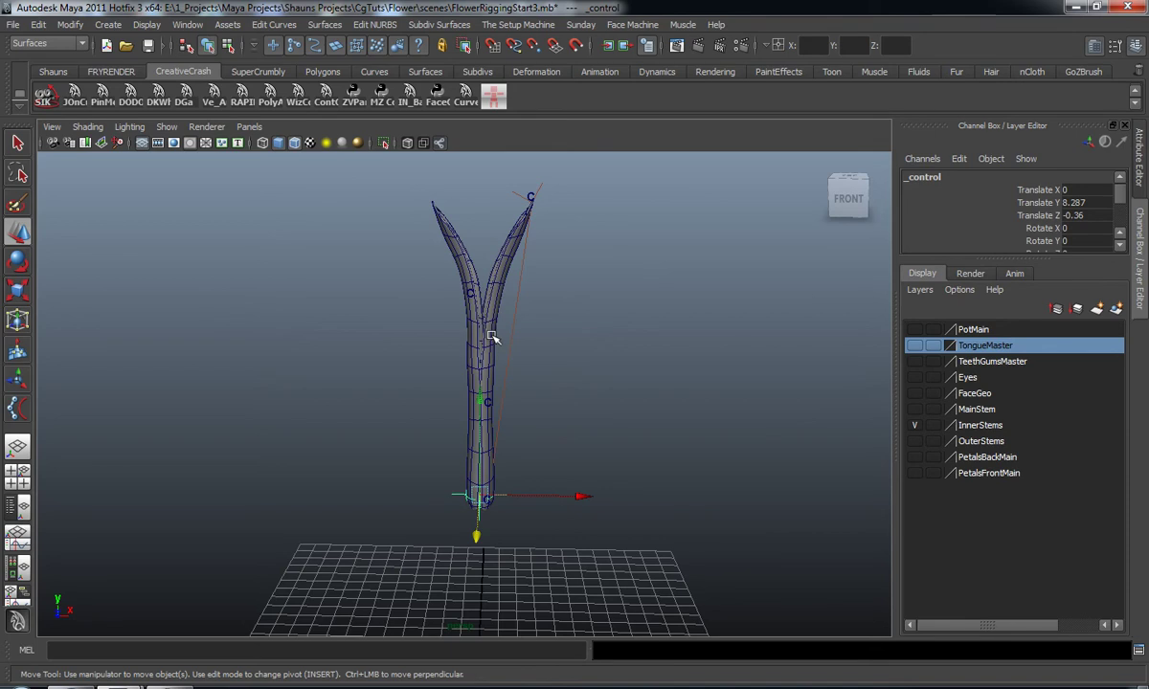
left_click_drag(486, 404, 477, 390, "alt")
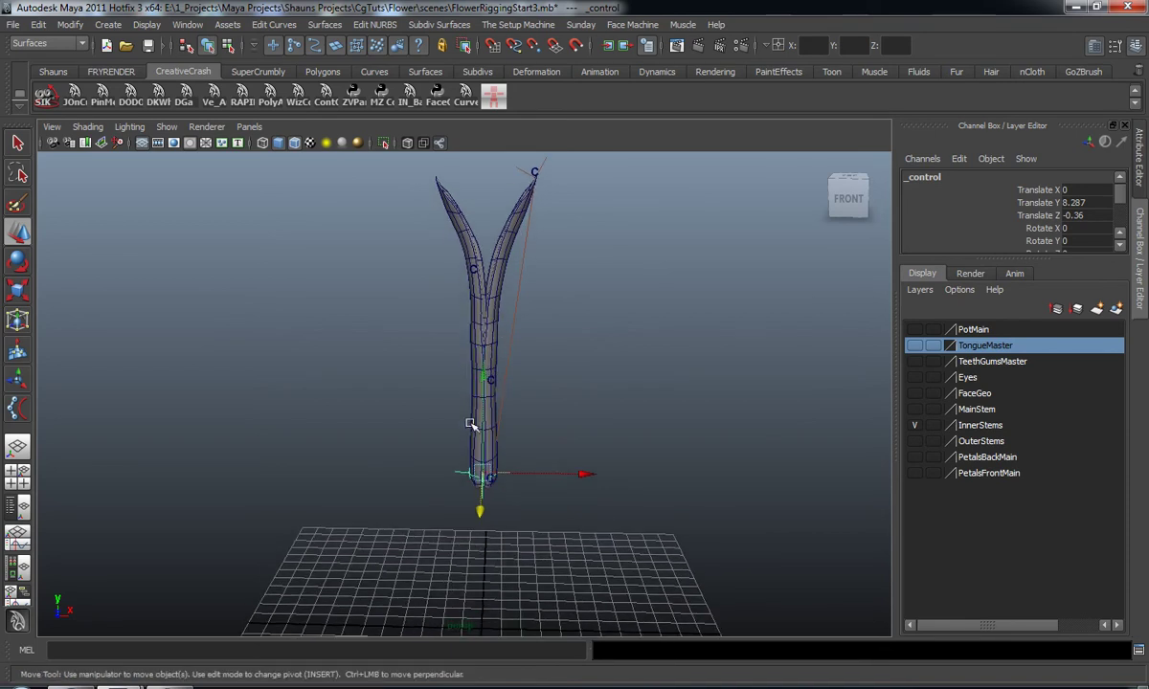
left_click_drag(585, 474, 633, 476)
left_click_drag(616, 474, 611, 476, "alt")
Step: Show the OuterStems layer to check the control's clearance from the outer stems, and hide the layer again
left_click(915, 442)
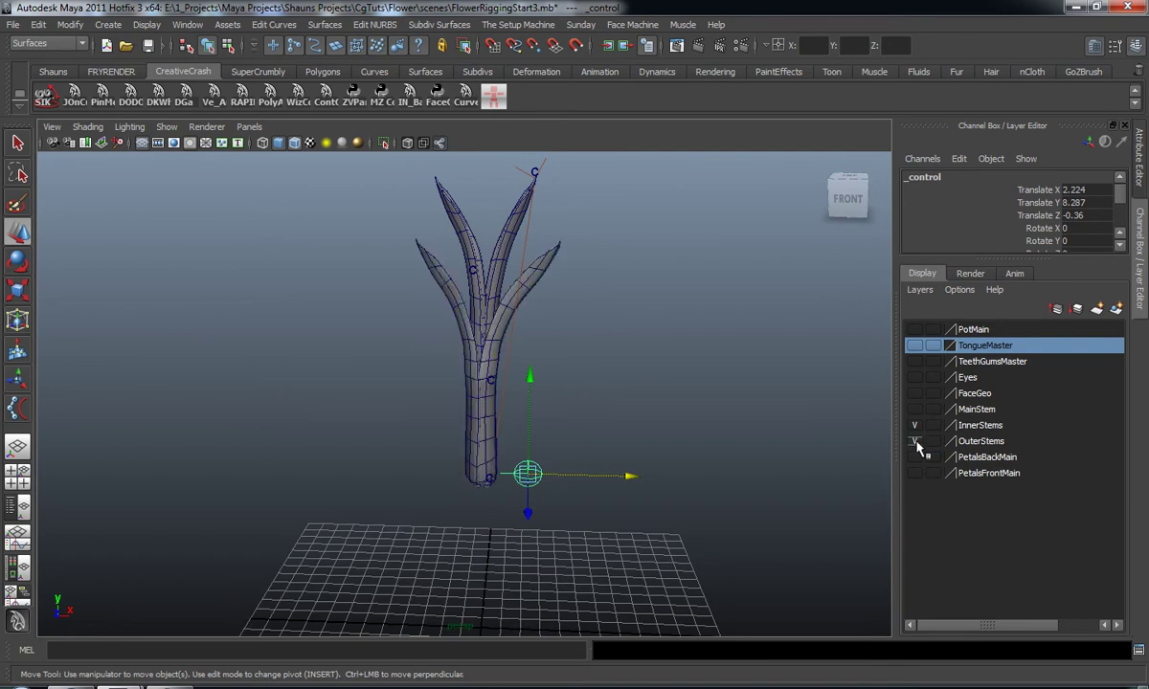
mouse_move(802, 451)
left_mouse_down("alt")
mouse_move(671, 446)
mouse_move(790, 449)
left_mouse_up("alt")
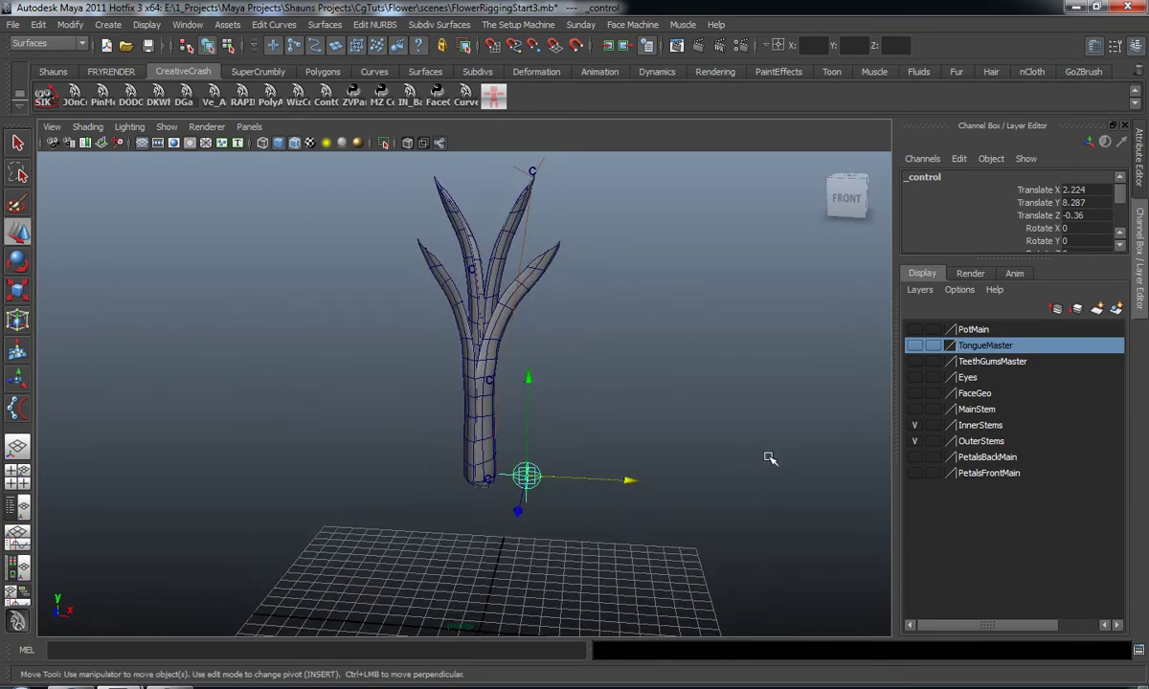
middle_click_drag(790, 449, 780, 398, "alt")
scroll(756, 411, "up", 5)
left_click_drag(756, 411, 731, 444, "alt")
right_click_drag(731, 443, 688, 441, "alt")
middle_click_drag(687, 442, 679, 401, "alt")
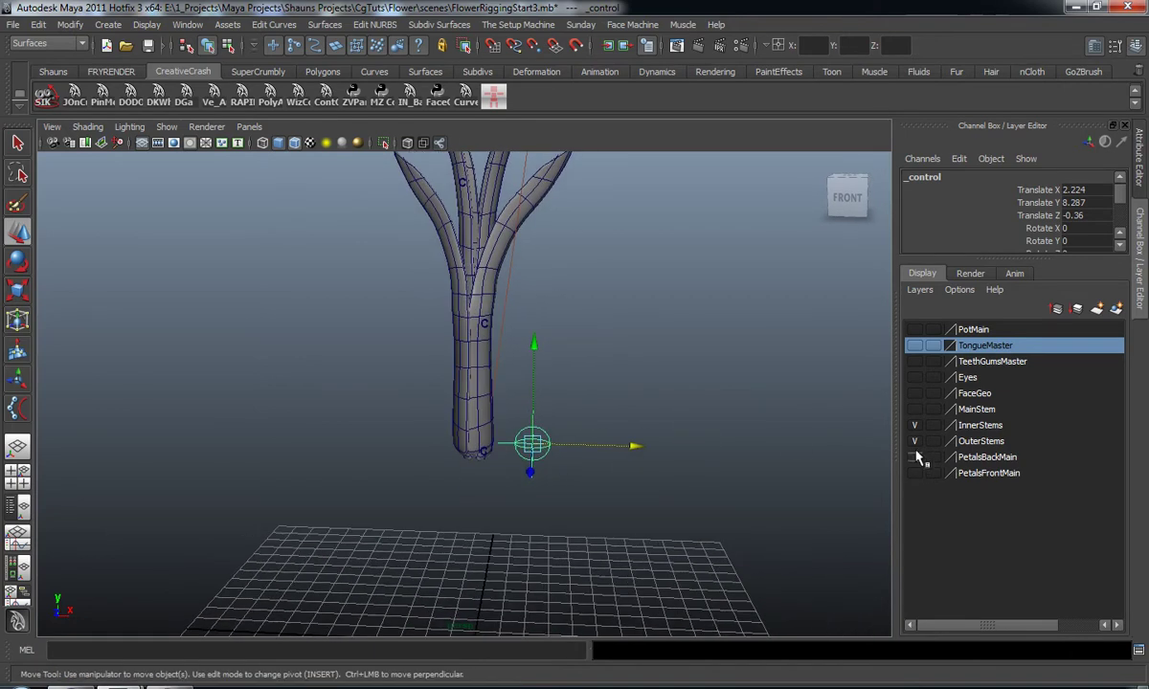
left_click(914, 442)
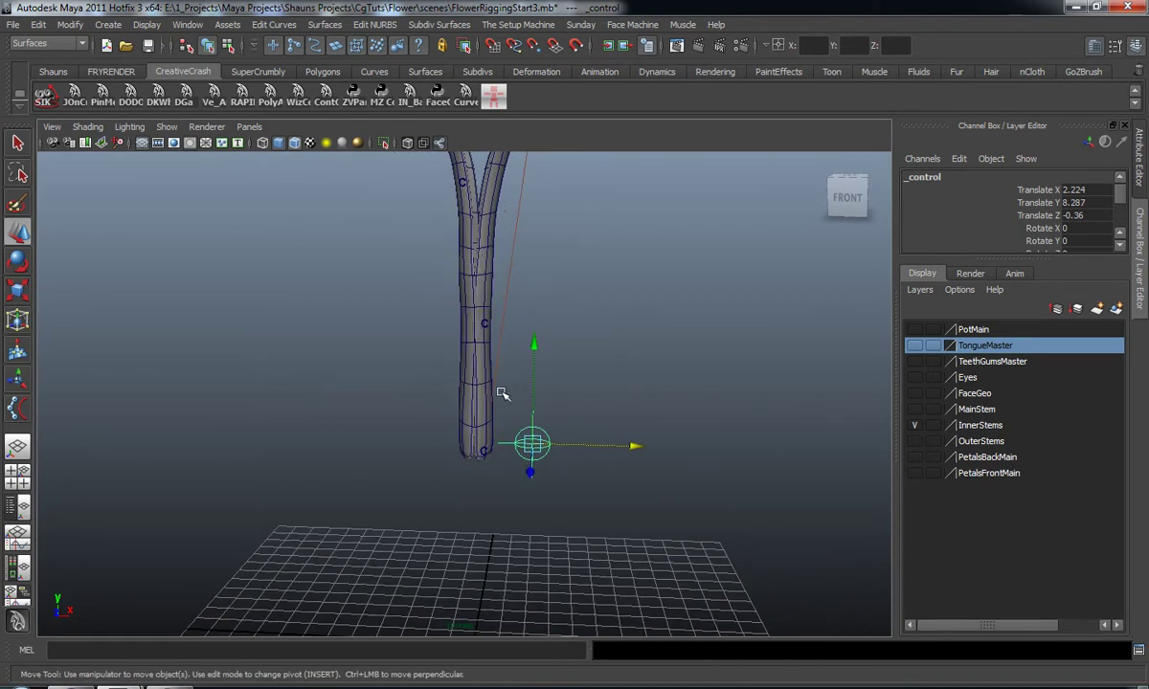
Step: Move the control curve farther from the stems to Translate X 4.757 and enlarge the channel list
left_click_drag(540, 450, 598, 450, "alt")
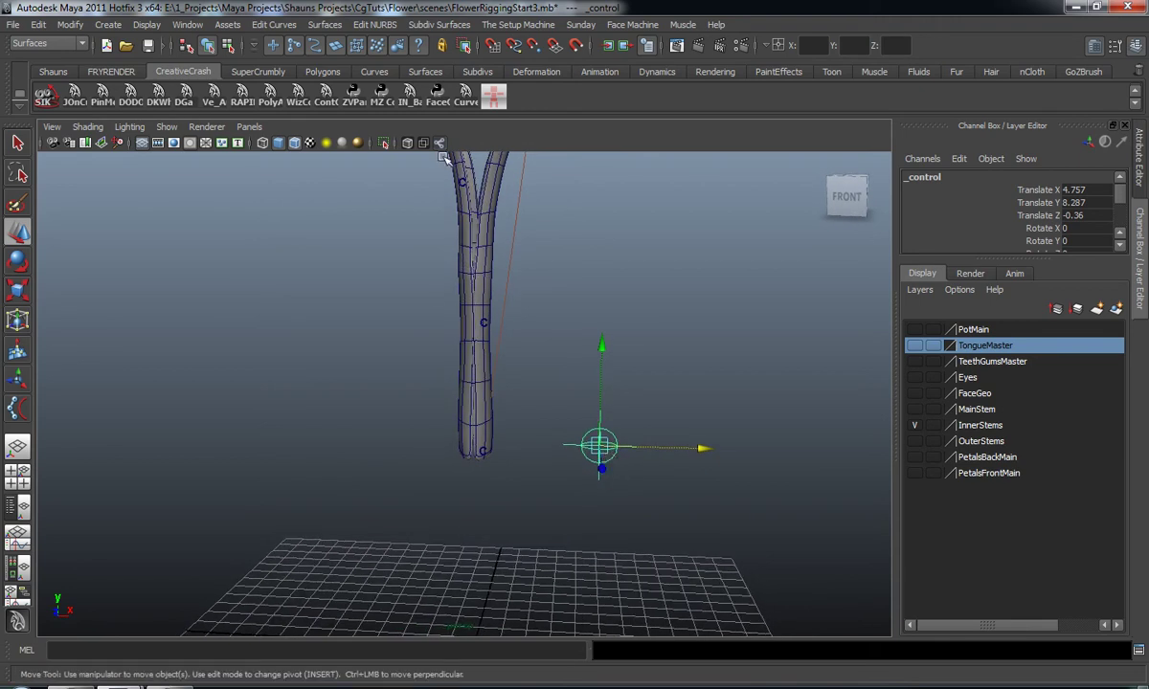
left_click_drag(1013, 272, 1013, 324)
left_click_drag(524, 316, 361, 350, "alt")
Step: Duplicate the control curve, raise the copy to Translate Y 13.48 beside the second cluster, and delete the lower original
key("ctrl+d")
left_click_drag(551, 375, 555, 239)
middle_click_drag(563, 251, 564, 341, "alt")
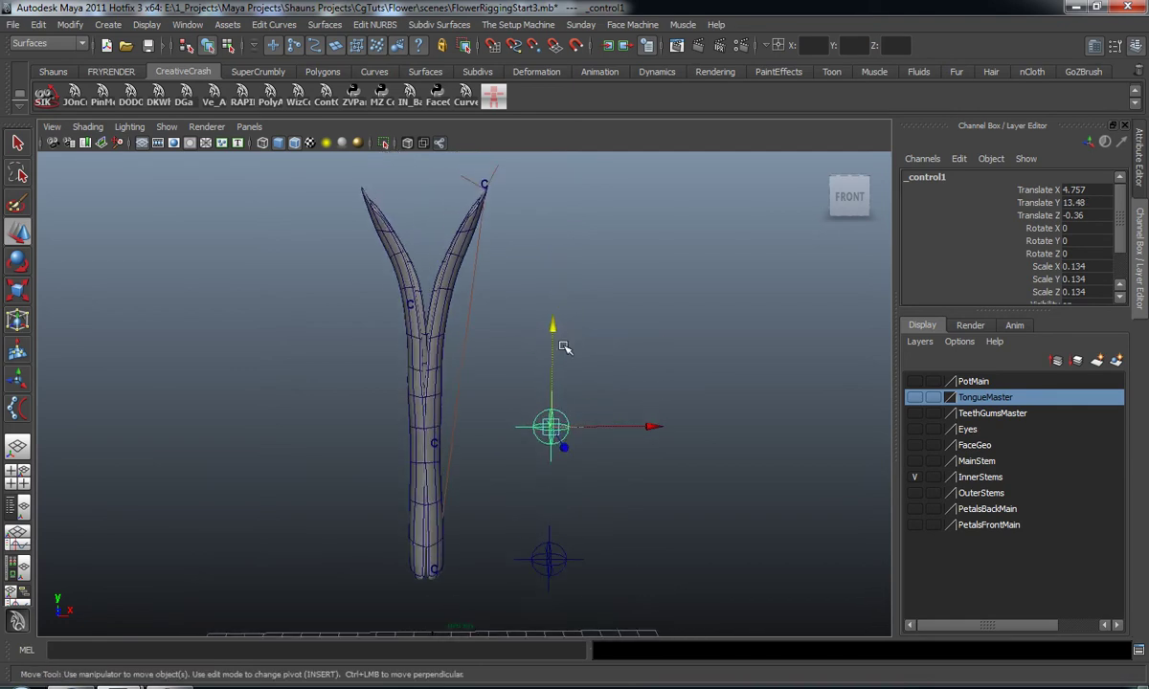
left_click(560, 562)
key("Delete")
left_click_drag(532, 396, 586, 458)
middle_click_drag(593, 429, 590, 460, "alt")
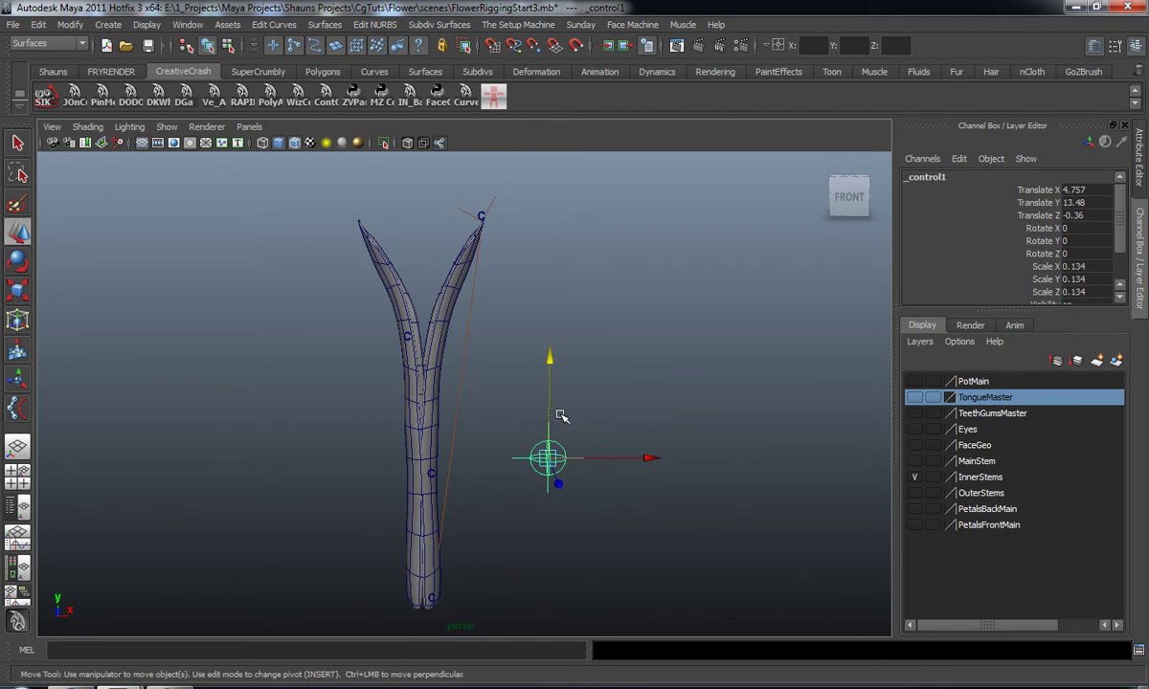
Step: Duplicate the control and place the copy beside the third cluster at about Translate X 4.5 and Y 18.612
key("ctrl+d")
left_click_drag(550, 354, 544, 215)
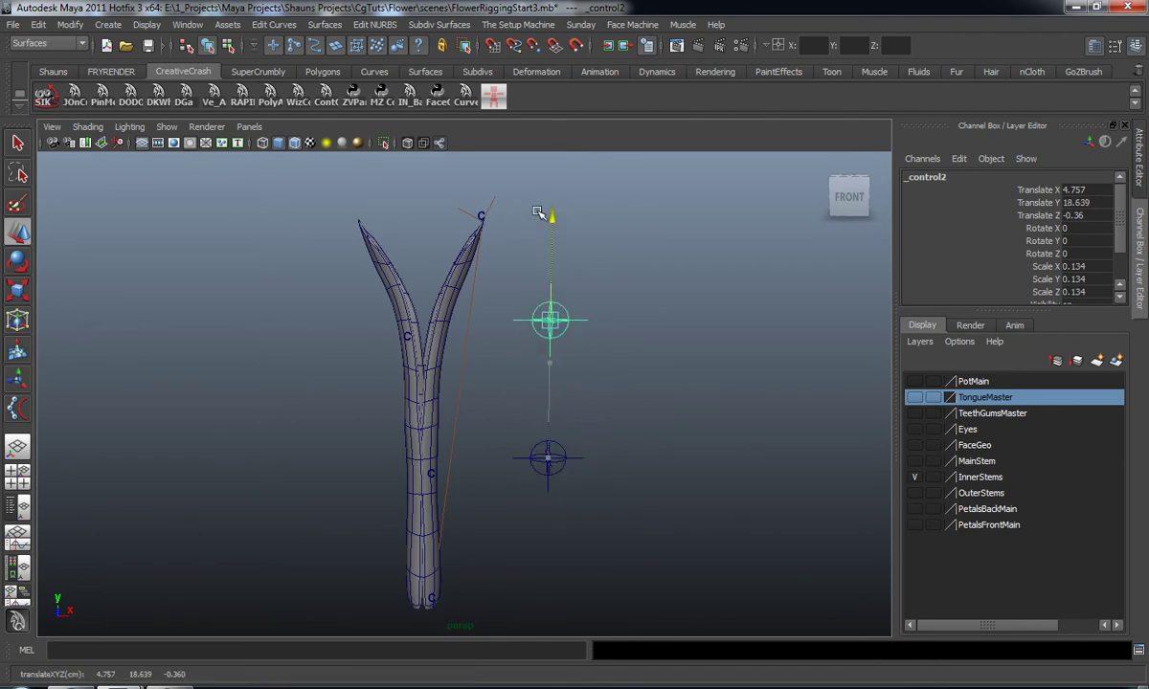
mouse_move(651, 324)
left_mouse_down()
mouse_move(624, 321)
mouse_move(646, 321)
left_mouse_up()
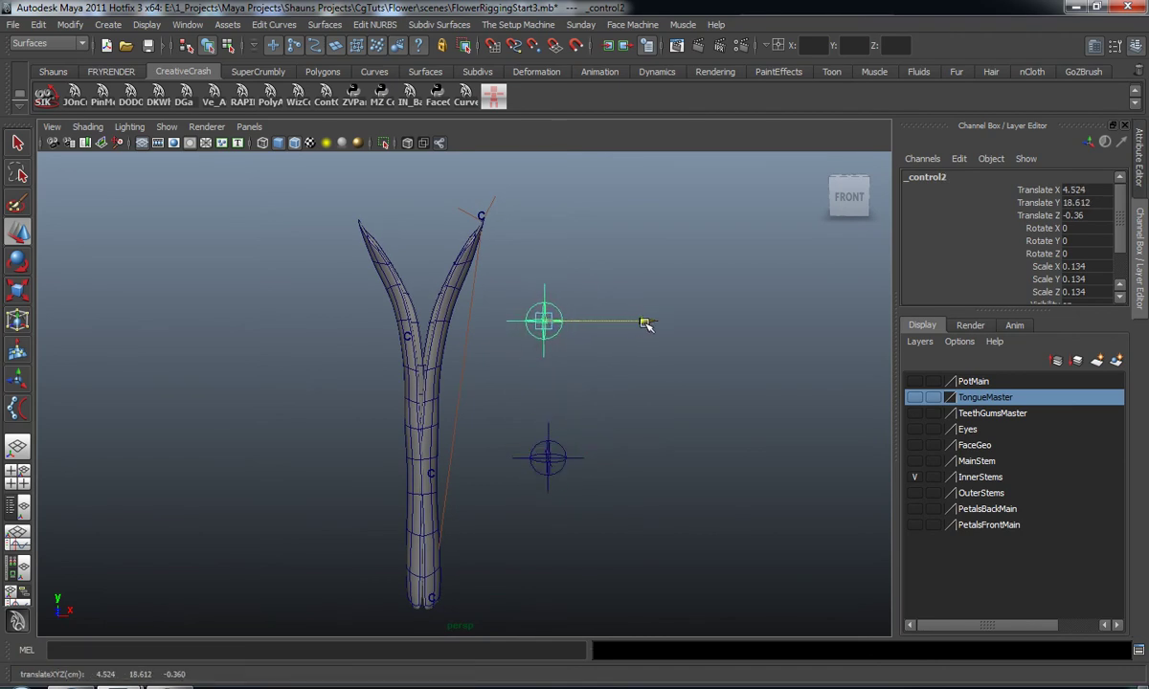
Step: Scale both control curves down uniformly to 0.088
key("r")
left_click(536, 442)
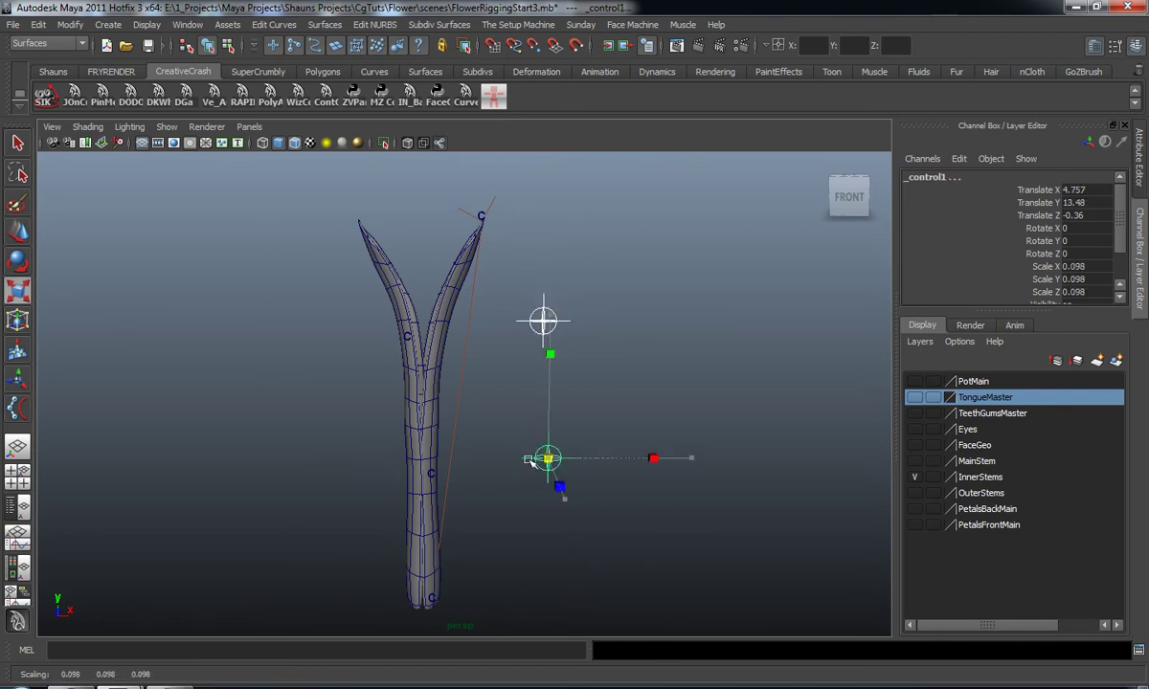
left_click(274, 433)
left_click_drag(275, 433, 430, 419, "alt")
Step: Duplicate the upper control curve and place the copy higher and slightly farther out, beside the stem's tip cluster
left_click(541, 372)
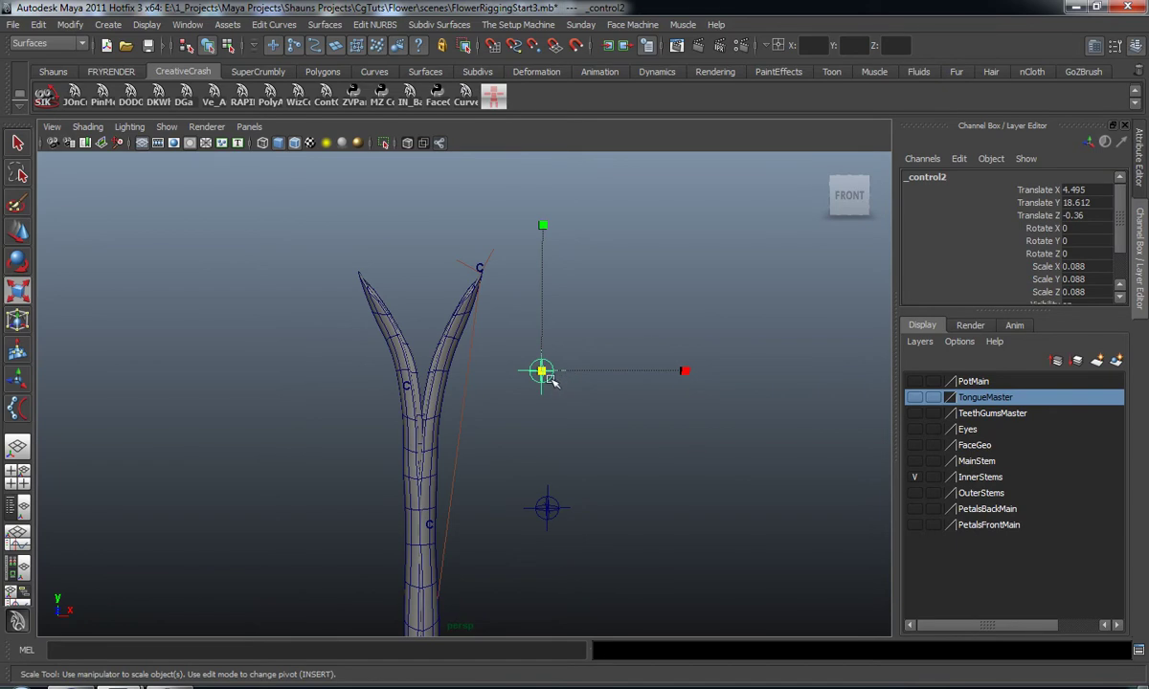
key("w")
left_click_drag(544, 277, 543, 165)
left_click_drag(637, 267, 684, 262)
left_click(671, 364)
right_click_drag(671, 364, 618, 382, "alt")
middle_click_drag(619, 382, 635, 318, "alt")
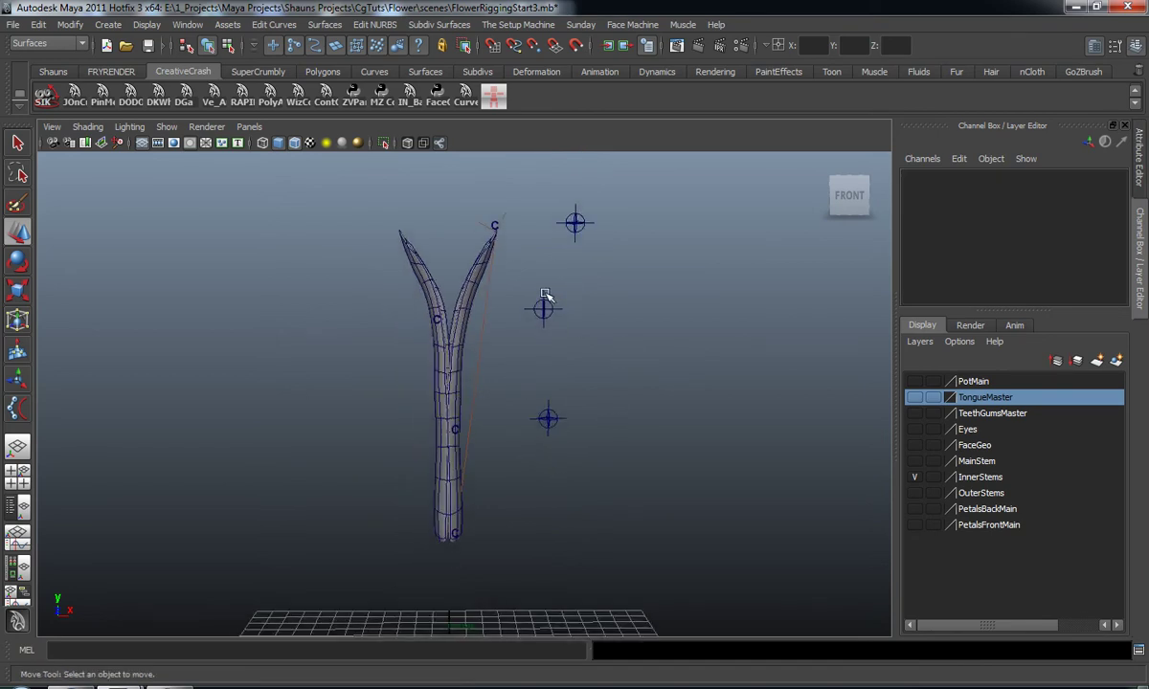
Step: Adjust the middle control curve's position to Translate X 4.679 and Y 18.433
left_click(544, 304)
left_click_drag(543, 211, 542, 216)
left_click_drag(642, 313, 650, 314)
Step: Rename the lowest control curve as CC_Inner_Stem_1
left_click(559, 425)
left_click(957, 176)
type("CC Inner Stem 1")
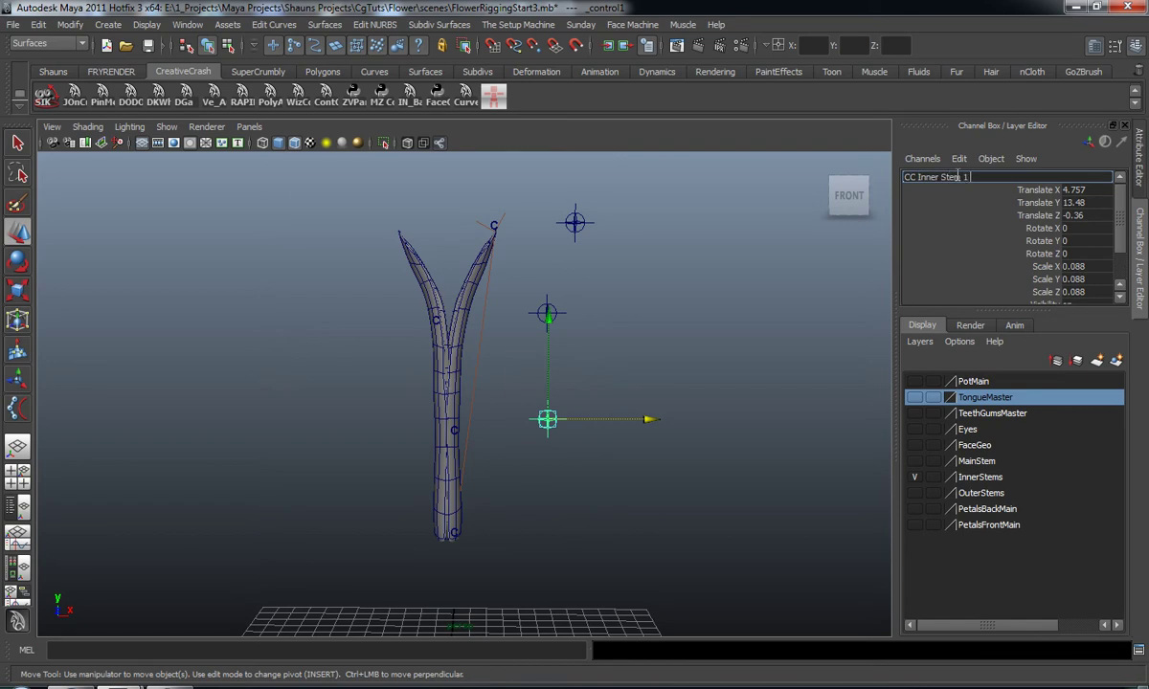
key("Return")
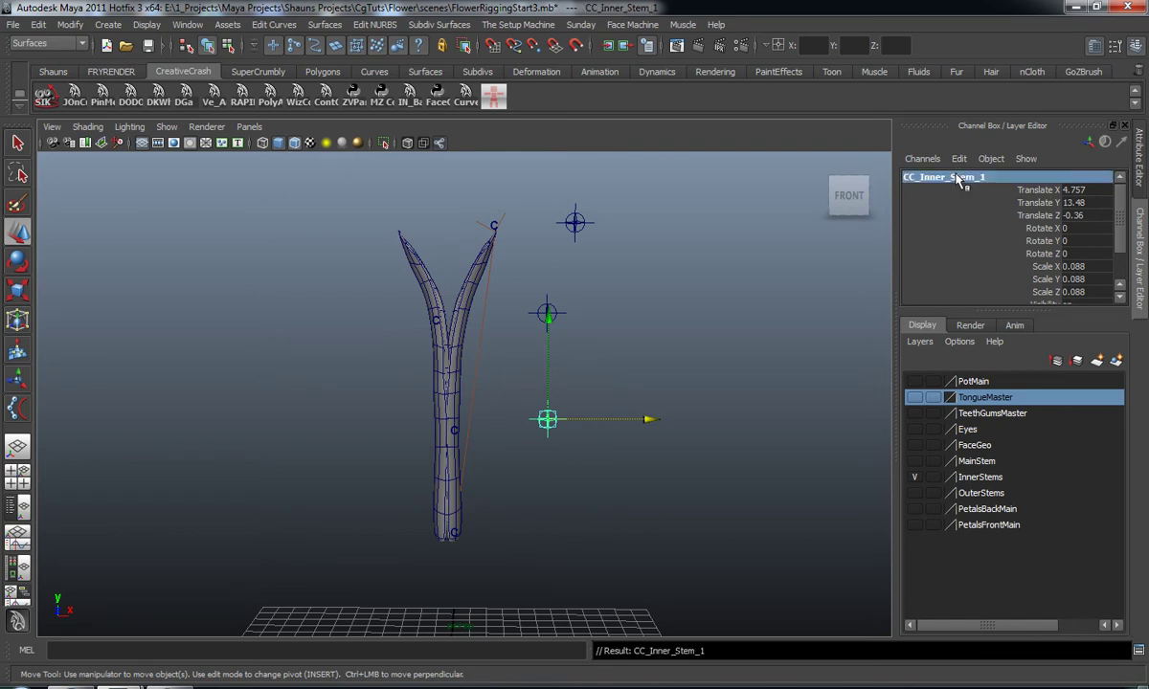
Step: Freeze the transformations of the CC_Inner_Stem_1 control so its translation is 0 and its scale is 1
left_click(52, 70)
left_click(246, 97)
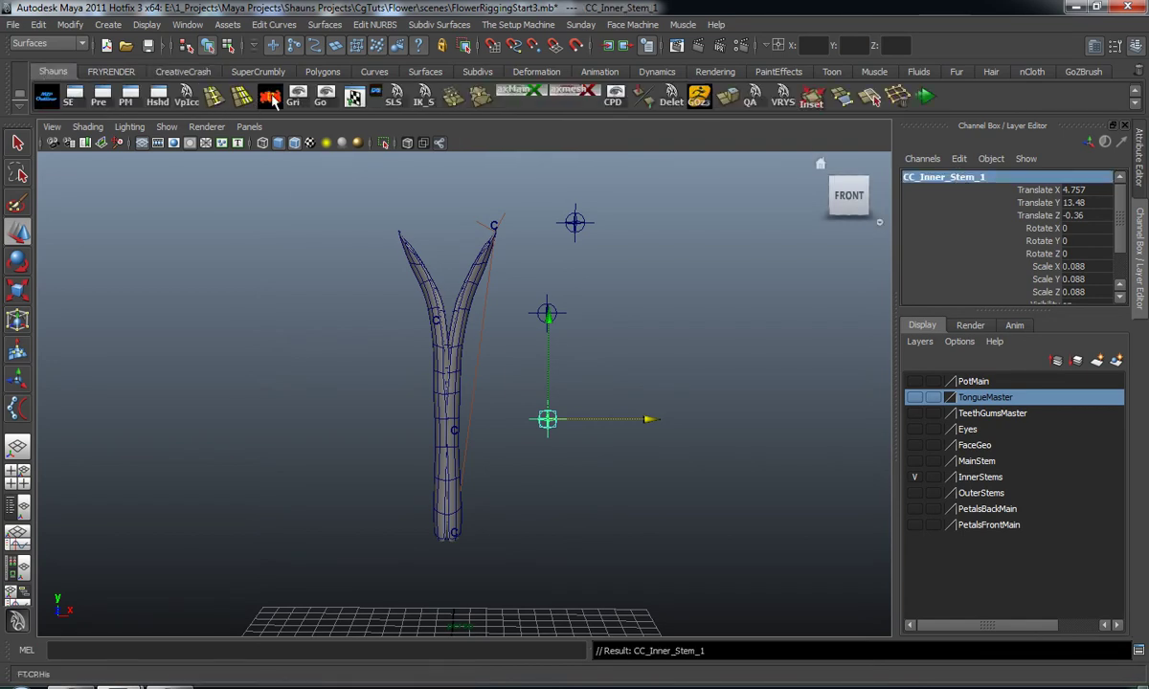
left_click(657, 370)
left_click_drag(656, 371, 636, 392, "alt")
middle_click_drag(635, 392, 635, 411, "alt")
left_click(546, 435)
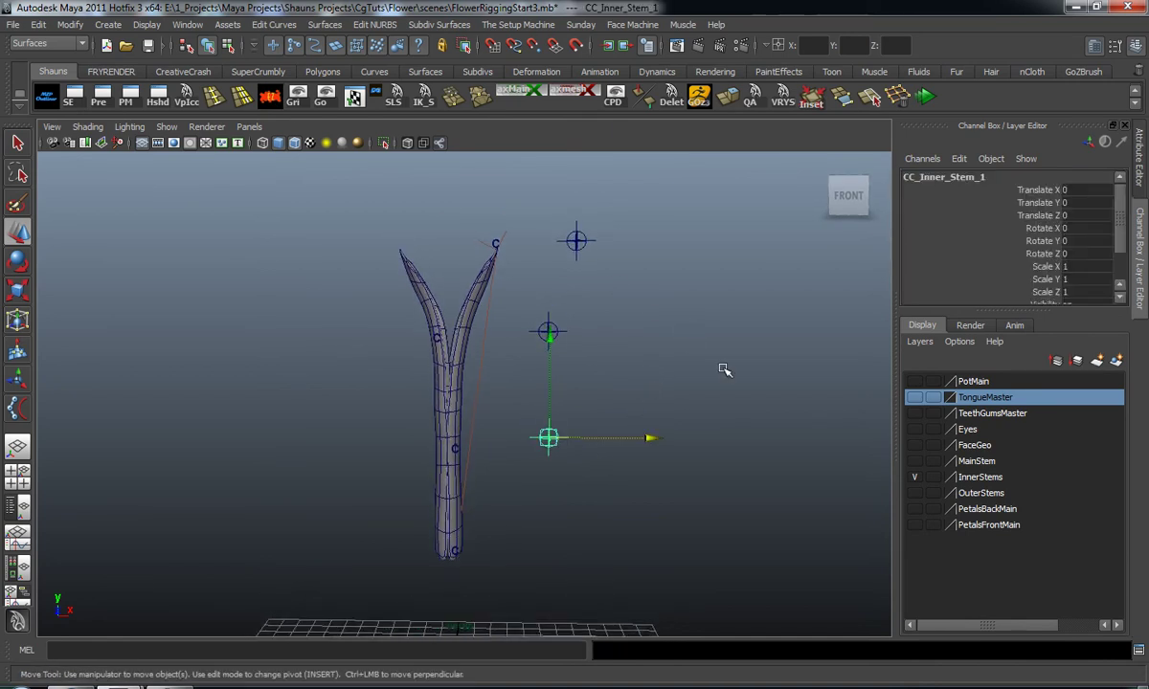
mouse_move(662, 393)
left_mouse_down("alt")
mouse_move(662, 498)
mouse_move(652, 400)
left_mouse_up("alt")
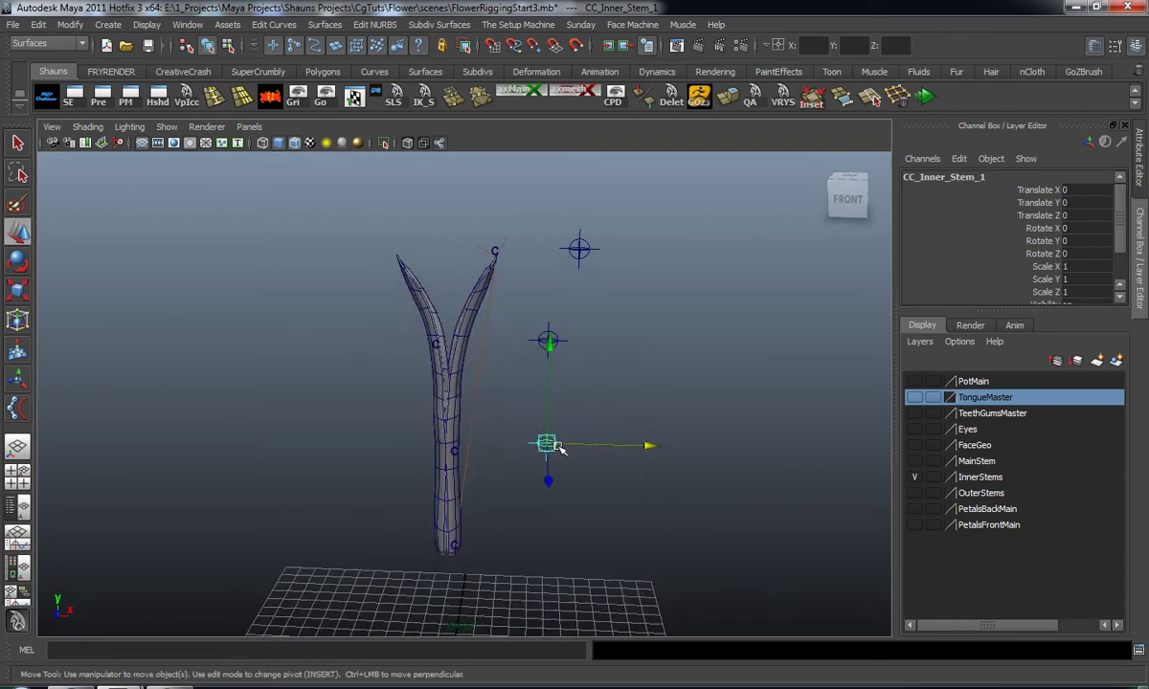
Step: Rename the middle control curve as CC_inner_Stem_2
left_click(542, 335)
left_click(924, 177)
type("CC_inner")
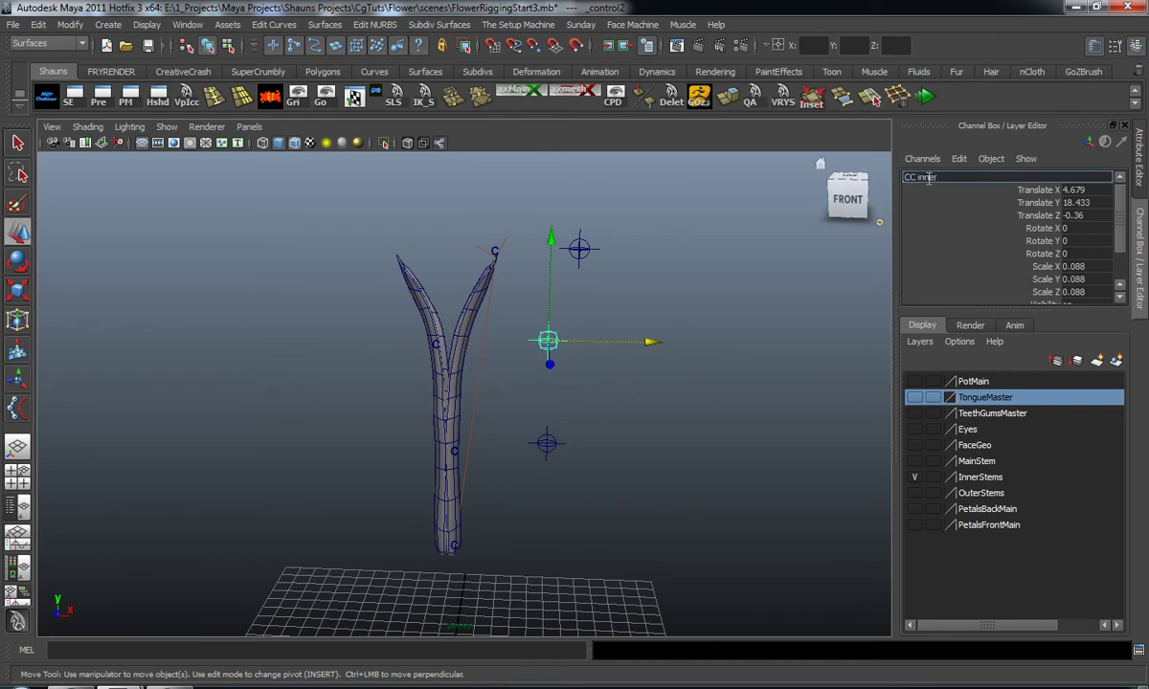
type("_Stem_2")
key("Return")
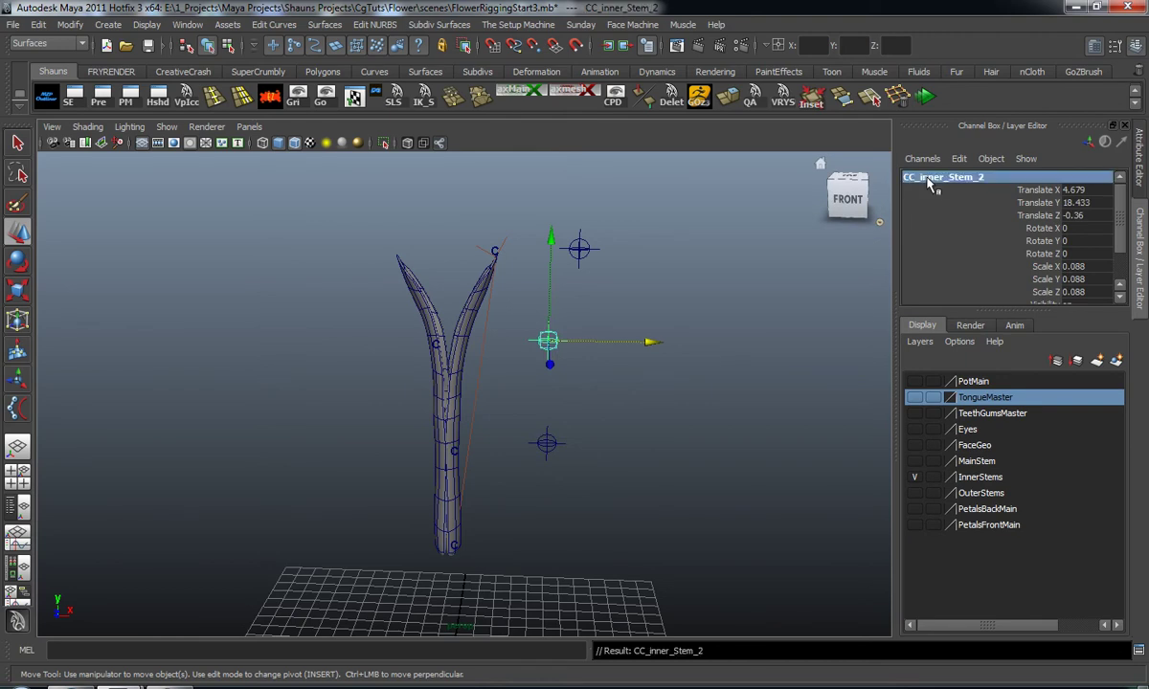
Step: Rename the highest control curve as CC_Inner_stem_3
left_click(580, 249)
left_click(939, 177)
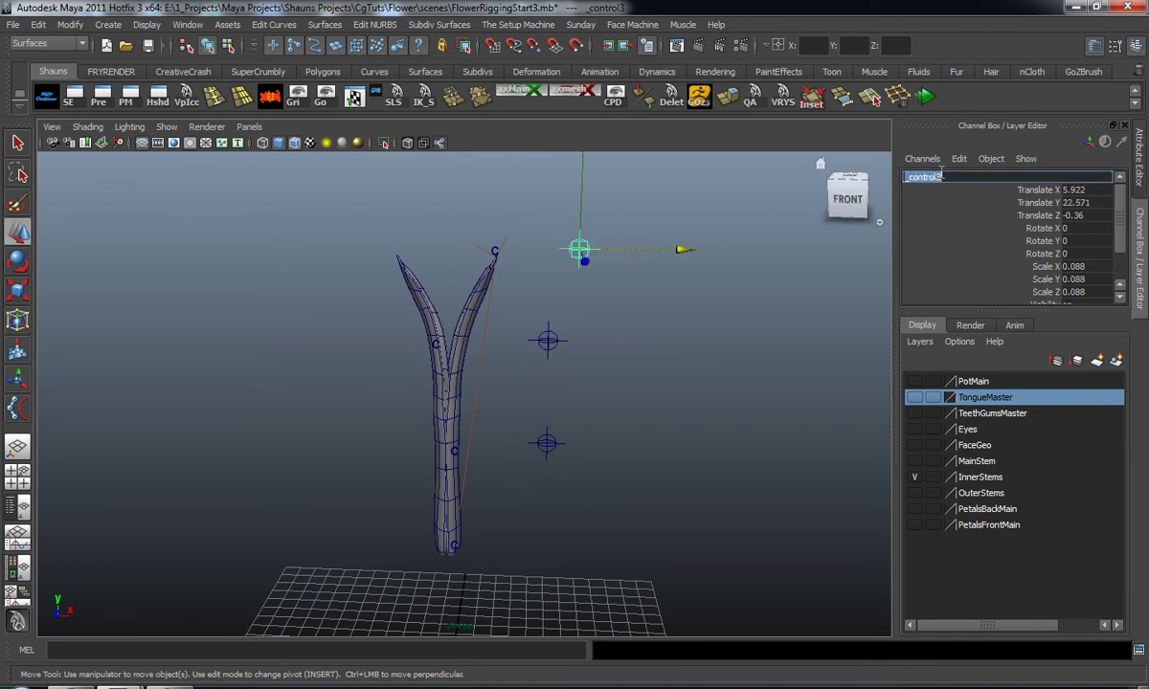
type("CC_Inner_stem_3")
key("Return")
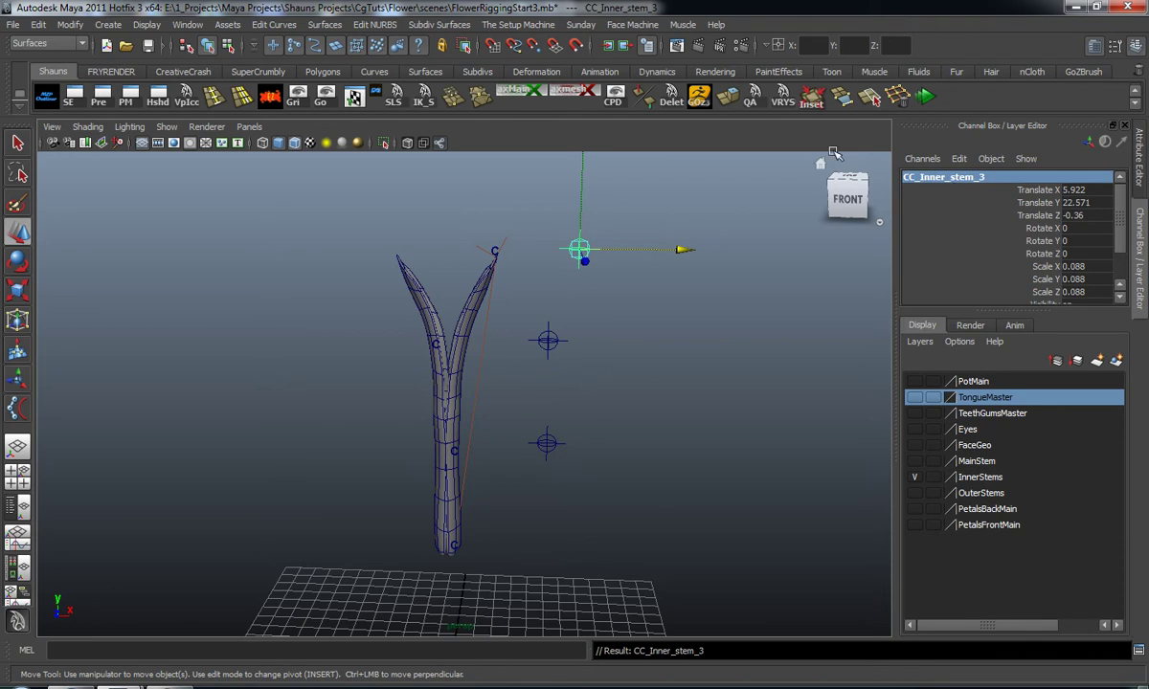
Step: Freeze the transformations of the inner stem control curves so their translations are 0 and their scales are 1
left_click(668, 358)
left_click_drag(522, 230, 647, 546)
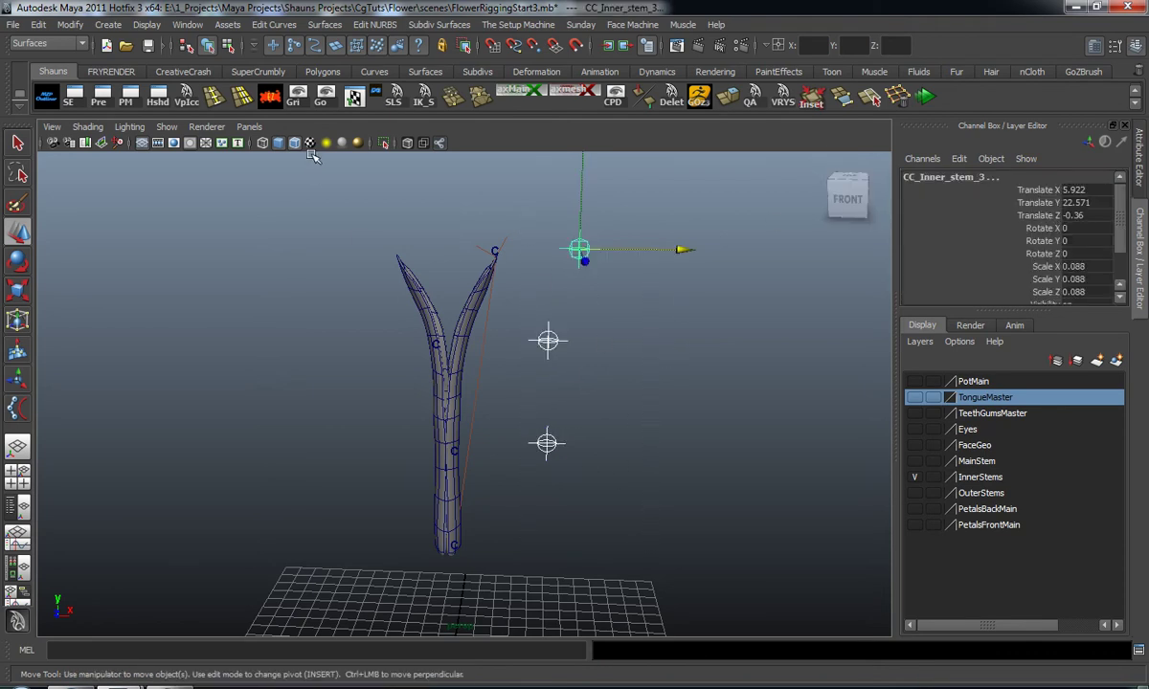
left_click(364, 326)
left_click(548, 341)
left_click(181, 184)
Step: Find the leftover _null group in the Outliner and delete it
left_click(46, 98)
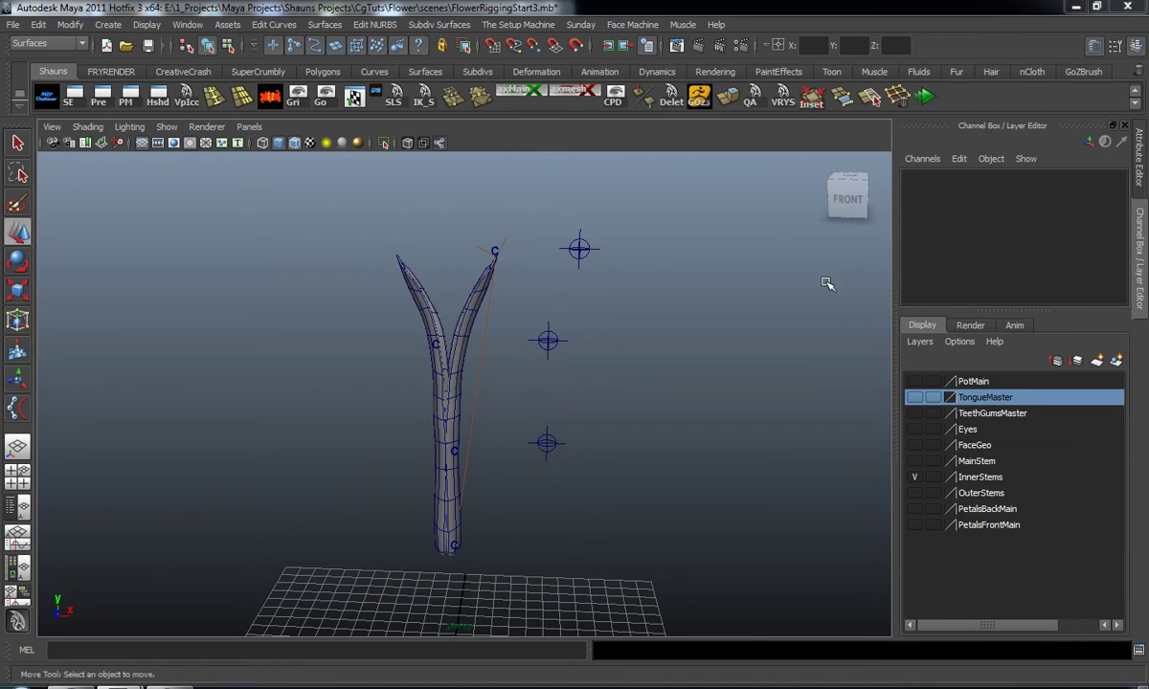
left_click_drag(1148, 94, 749, 52)
scroll(846, 390, "down", 5)
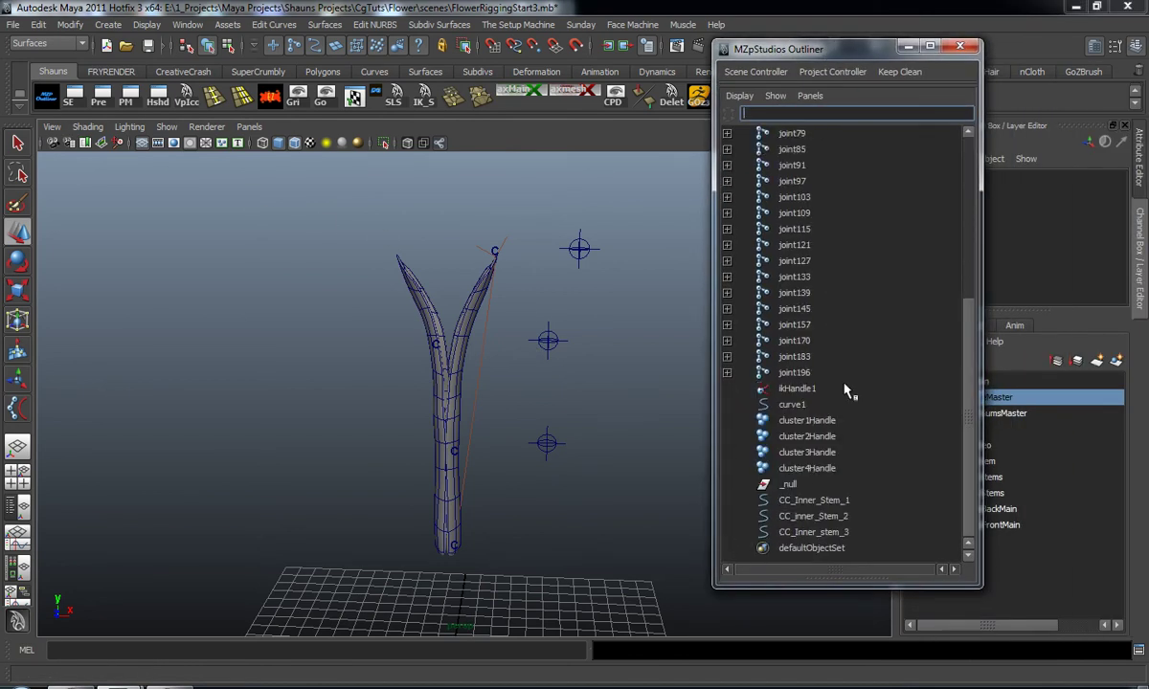
left_click(823, 486)
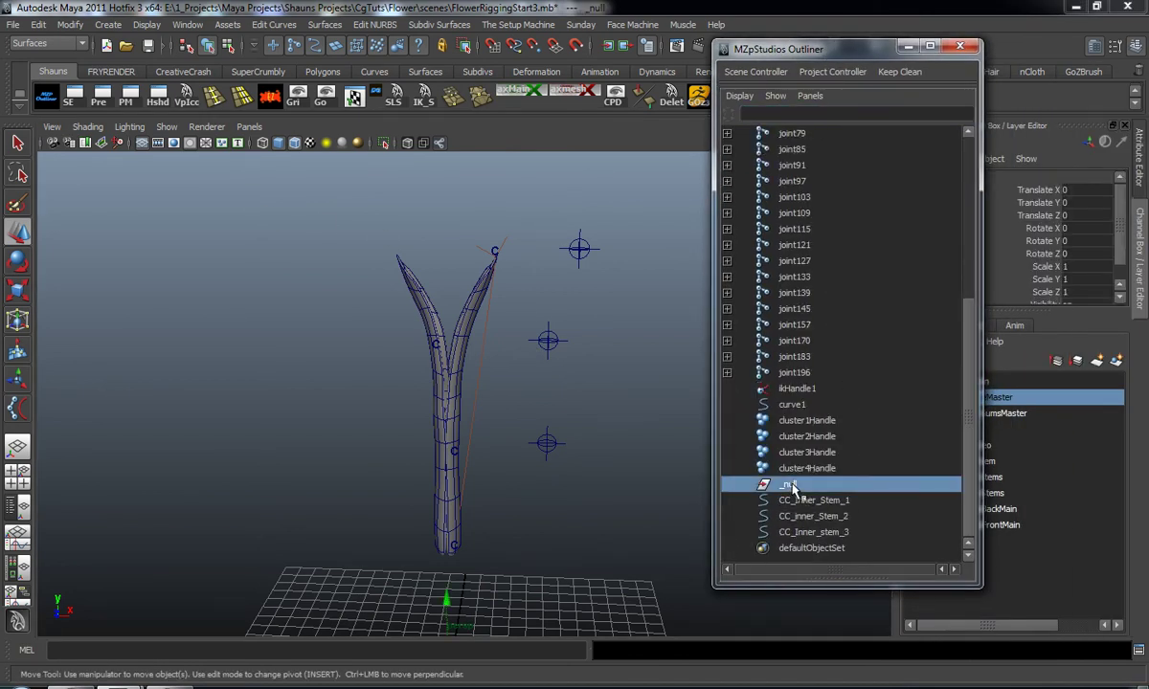
key("Delete")
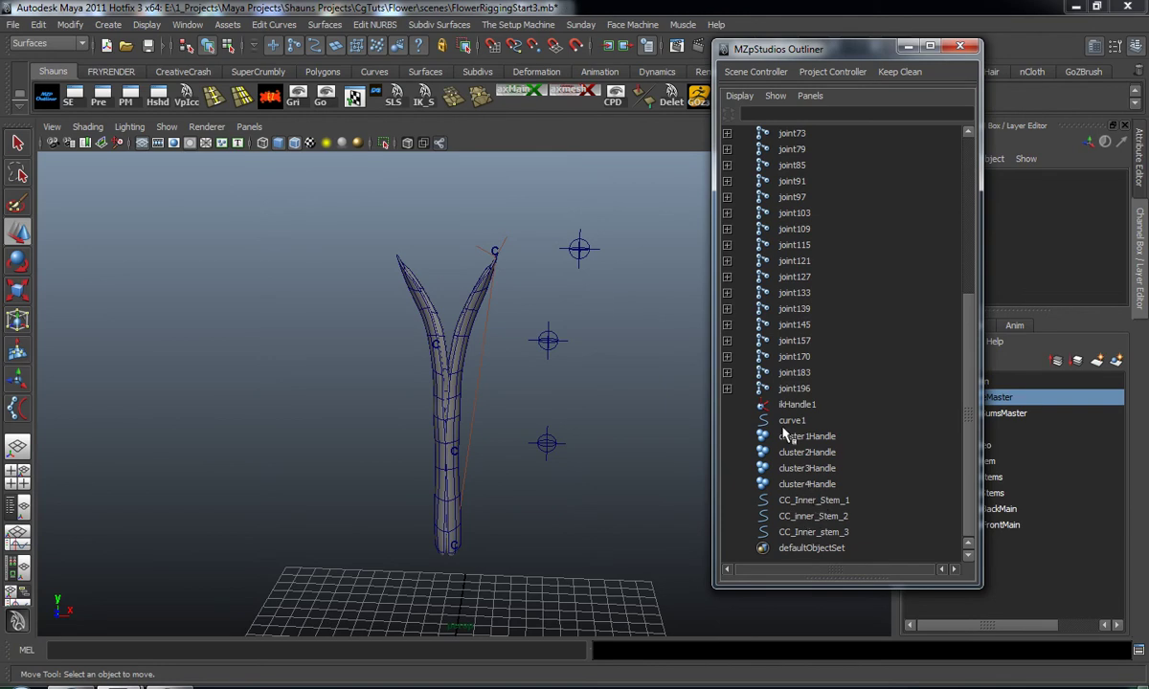
Step: Select curve1 in the Outliner to locate it on the stem, and close the Outliner
left_click(788, 423)
middle_click_drag(554, 471, 555, 457, "alt")
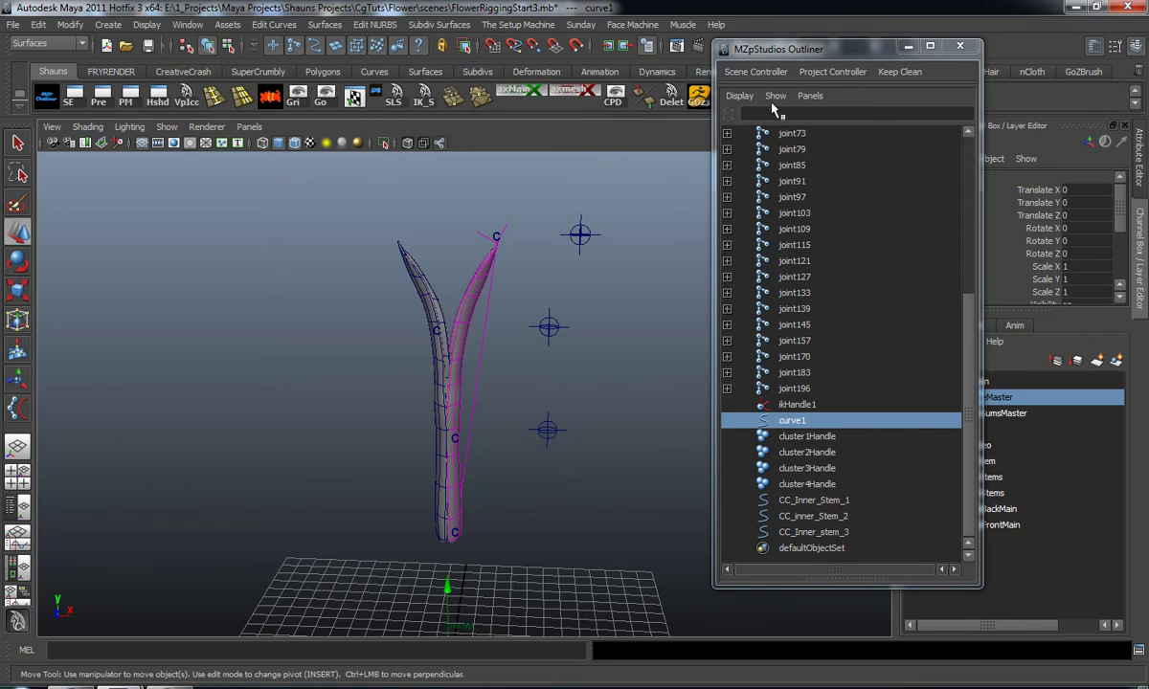
left_click(961, 46)
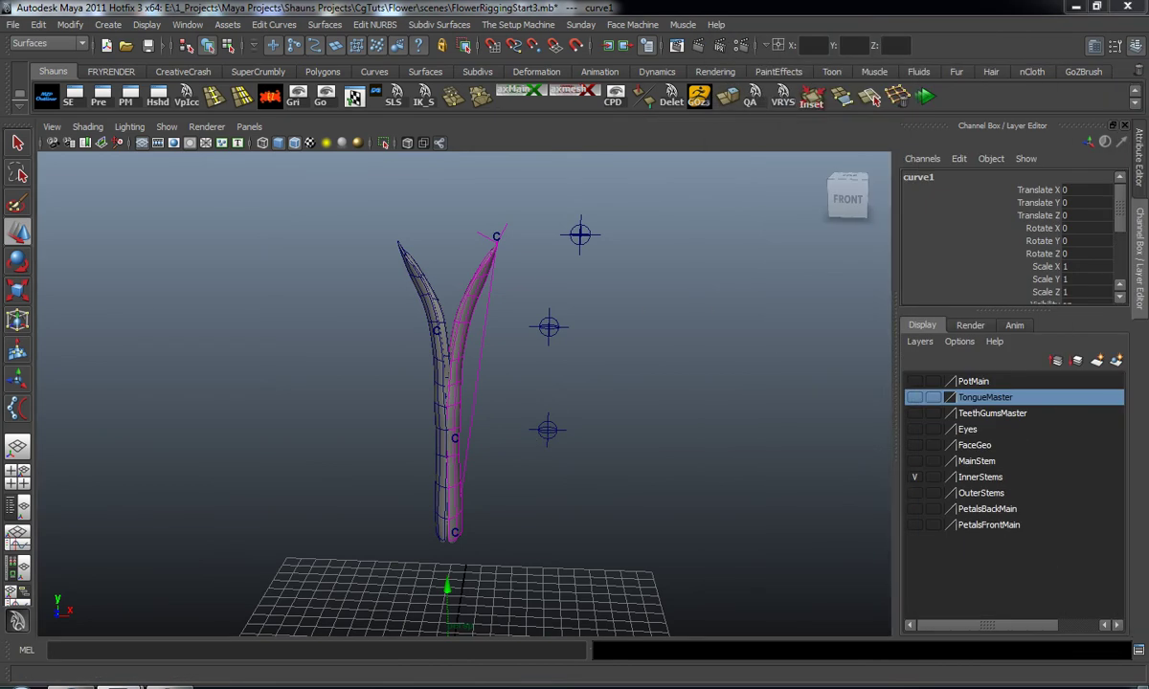
Step: Duplicate the three frozen inner stem control curves together
left_click_drag(531, 341, 624, 490)
left_click(558, 247)
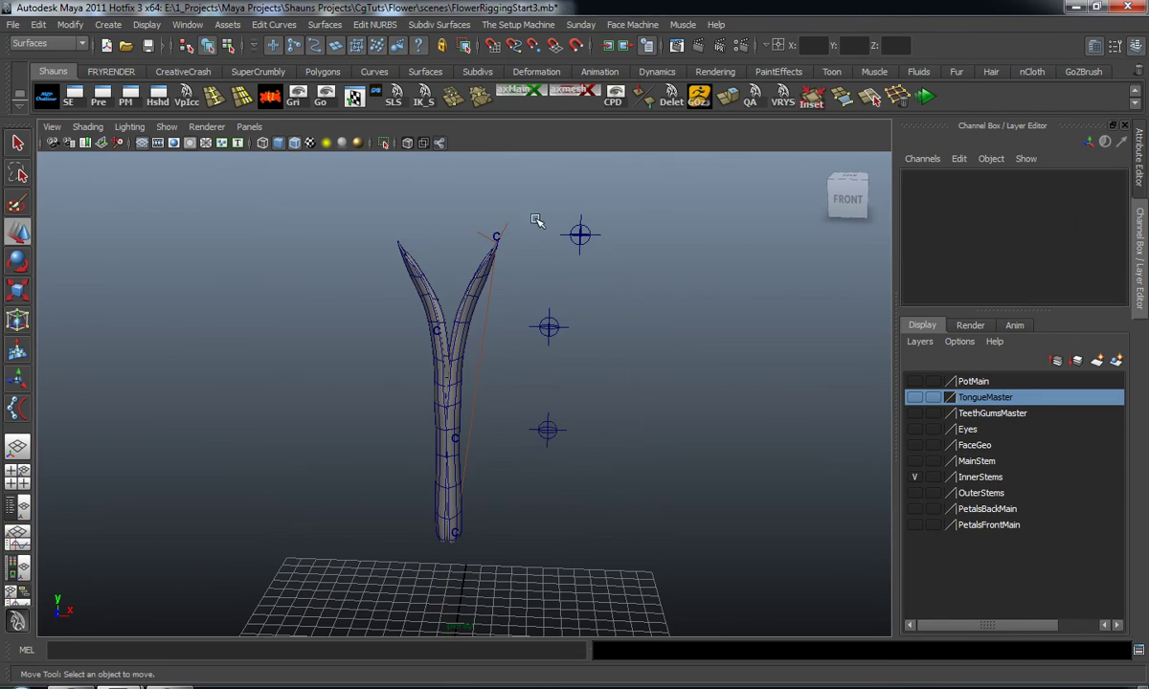
middle_click_drag(527, 335, 557, 325, "alt")
left_click_drag(530, 360, 533, 362, "alt")
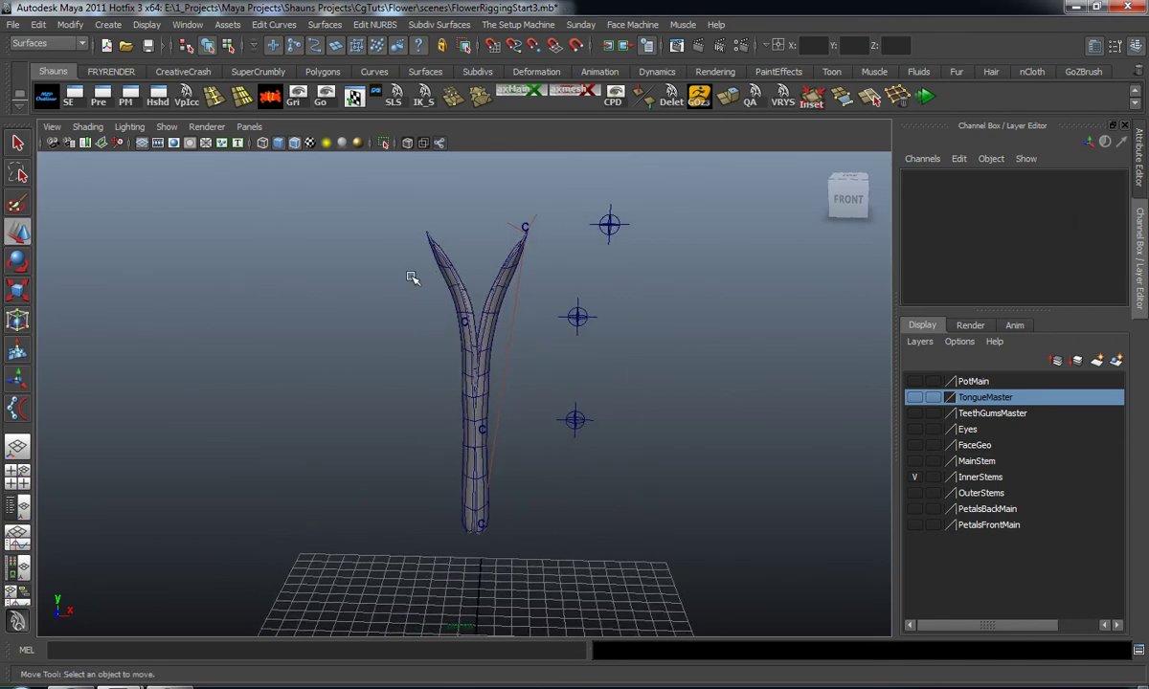
middle_click_drag(390, 292, 460, 319, "alt")
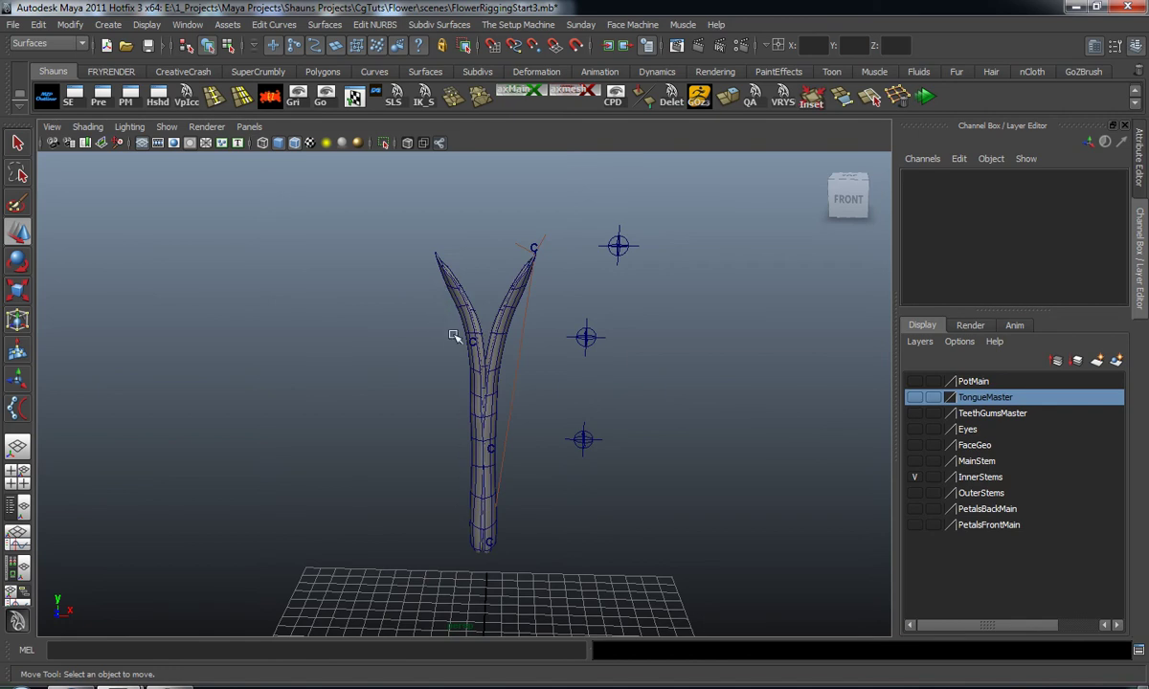
left_click_drag(444, 322, 502, 393, "alt")
left_click_drag(579, 248, 694, 533)
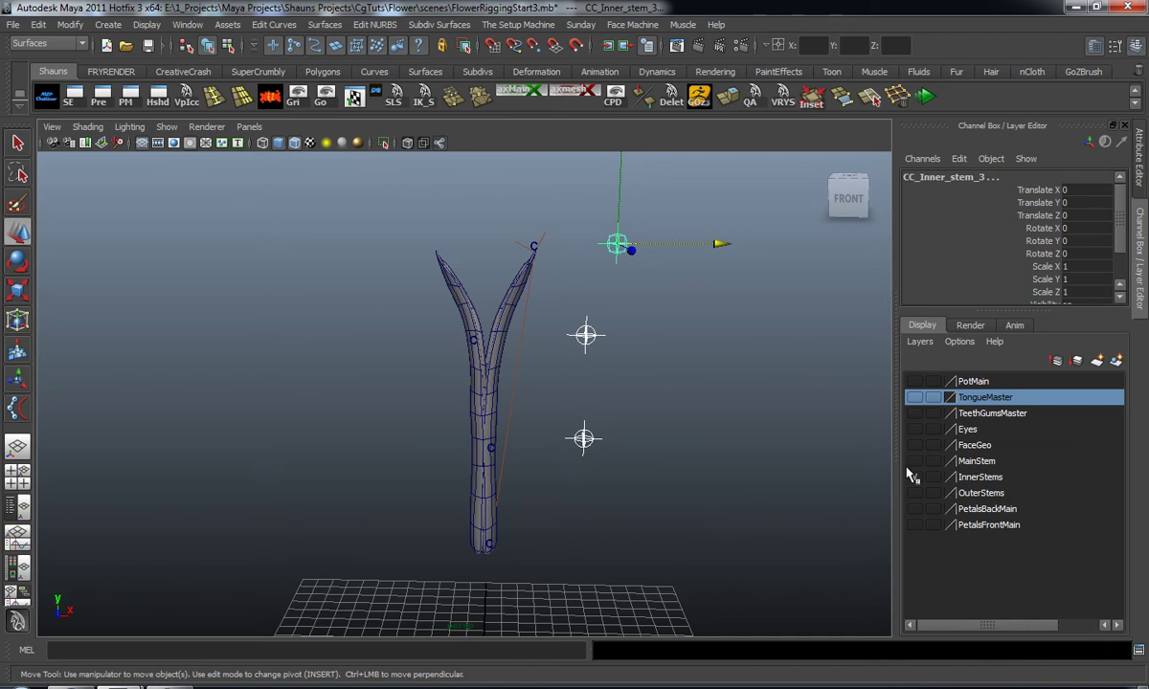
key("ctrl+d")
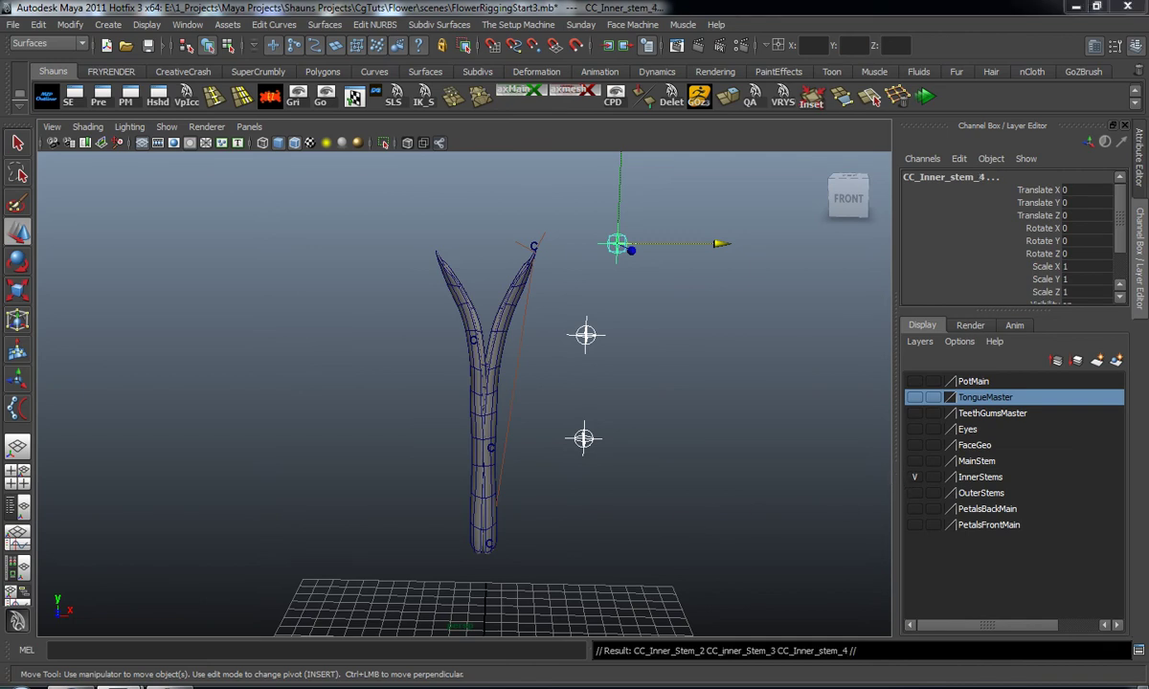
Step: Expand the Mirror options of Wizard_Controllers and shift the three duplicated controls inward to Translate X -2.304
left_click_drag(1148, 101, 811, 88)
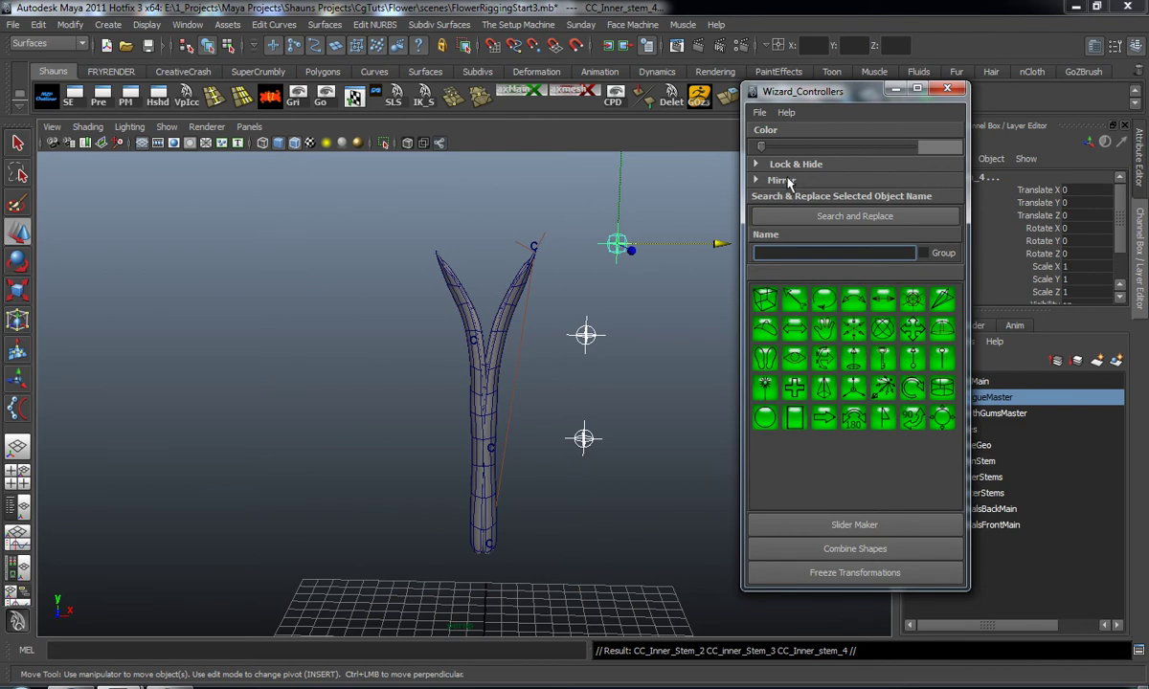
left_click(779, 180)
left_click(759, 238)
middle_click_drag(539, 380, 530, 368, "alt")
left_click_drag(710, 232, 660, 235)
Step: Mirror the three duplicated controls one by one across the X axis, starting with the highest
left_click(656, 255)
left_click(562, 236)
left_click(759, 241)
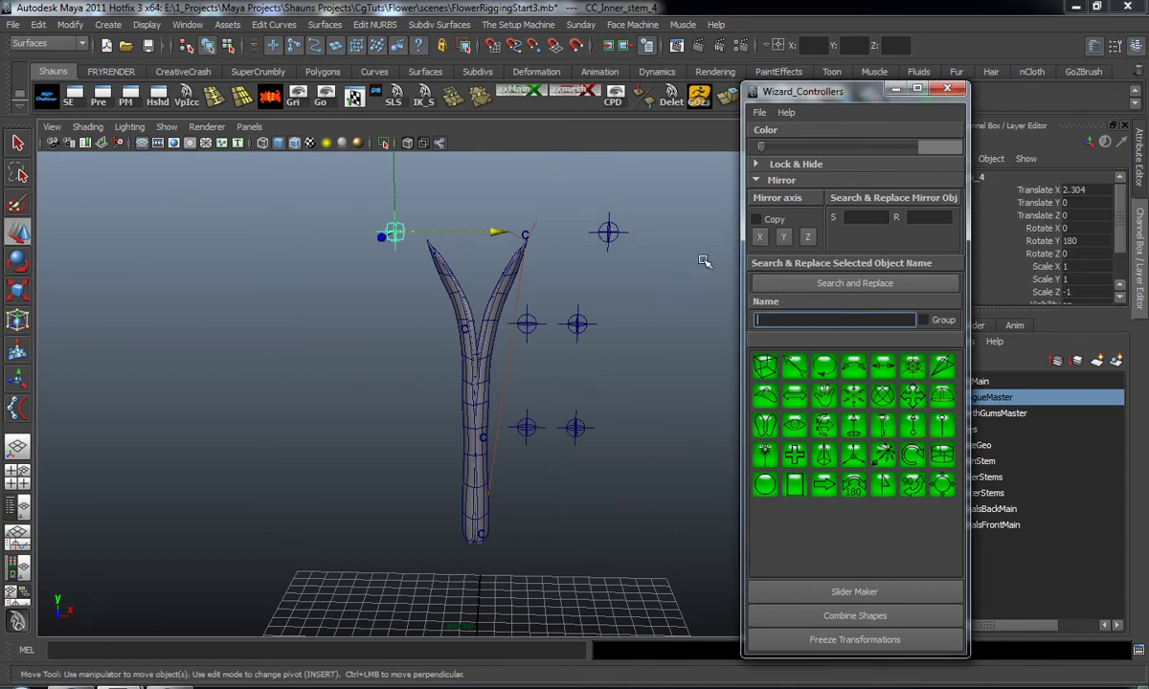
left_click(527, 324)
left_click(763, 238)
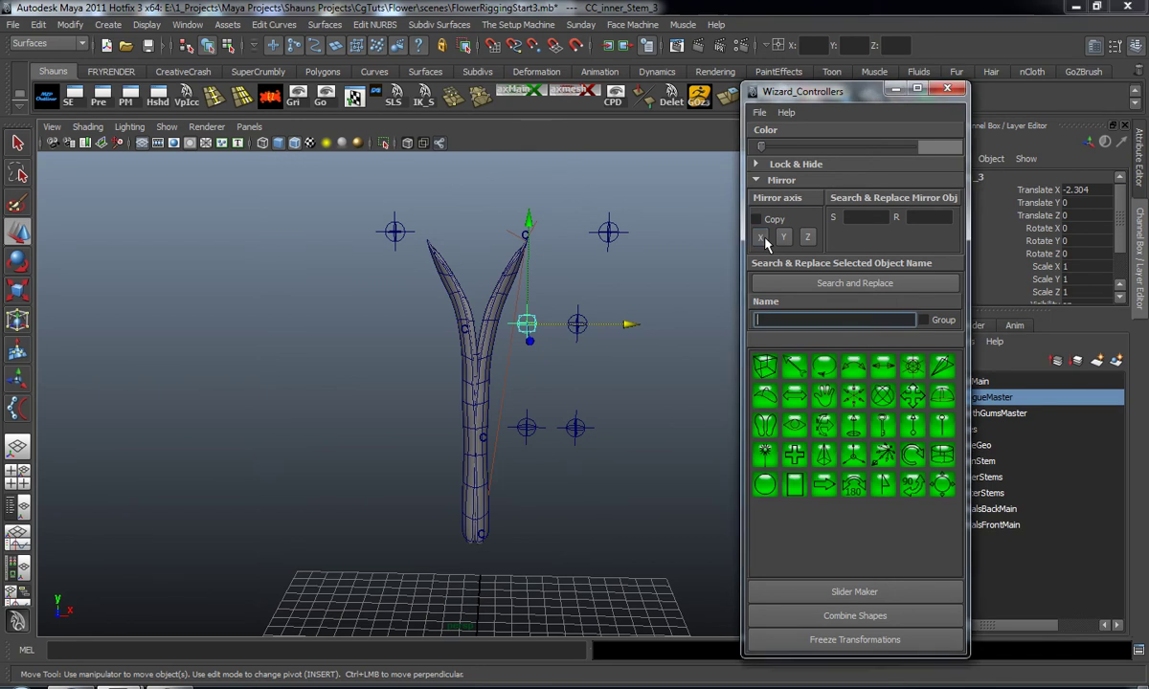
left_click(530, 426)
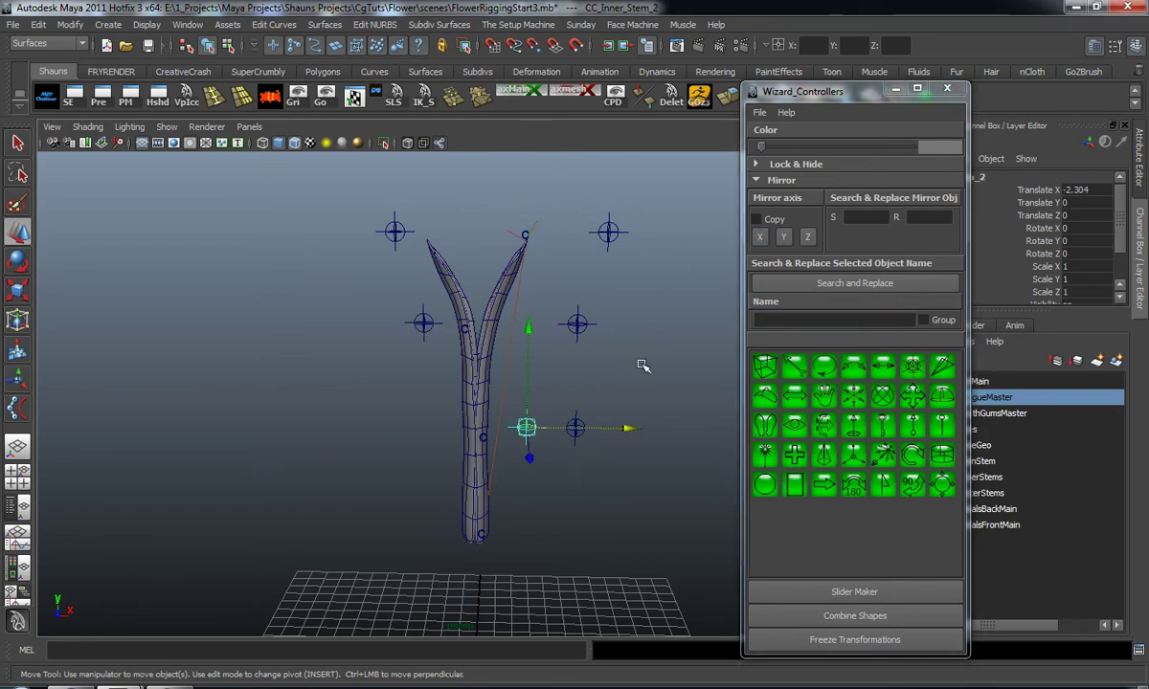
left_click(761, 240)
Step: Move the three mirrored controls together outward from the stems to Translate X 0.308
mouse_move(670, 316)
left_mouse_down("alt")
mouse_move(633, 333)
mouse_move(664, 321)
left_mouse_up("alt")
left_click(438, 210)
left_click_drag(447, 247, 476, 429, "shift")
left_click_drag(571, 401, 529, 402)
left_click(662, 360)
left_click_drag(662, 360, 631, 389, "alt")
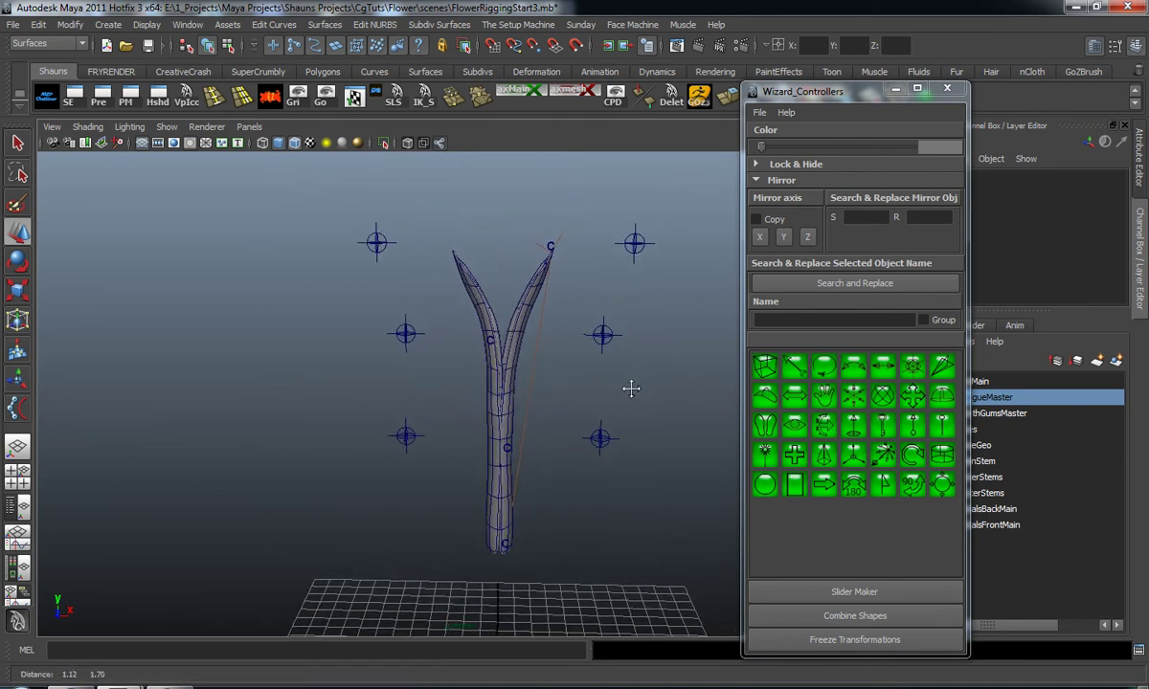
left_click_drag(598, 316, 633, 289, "alt")
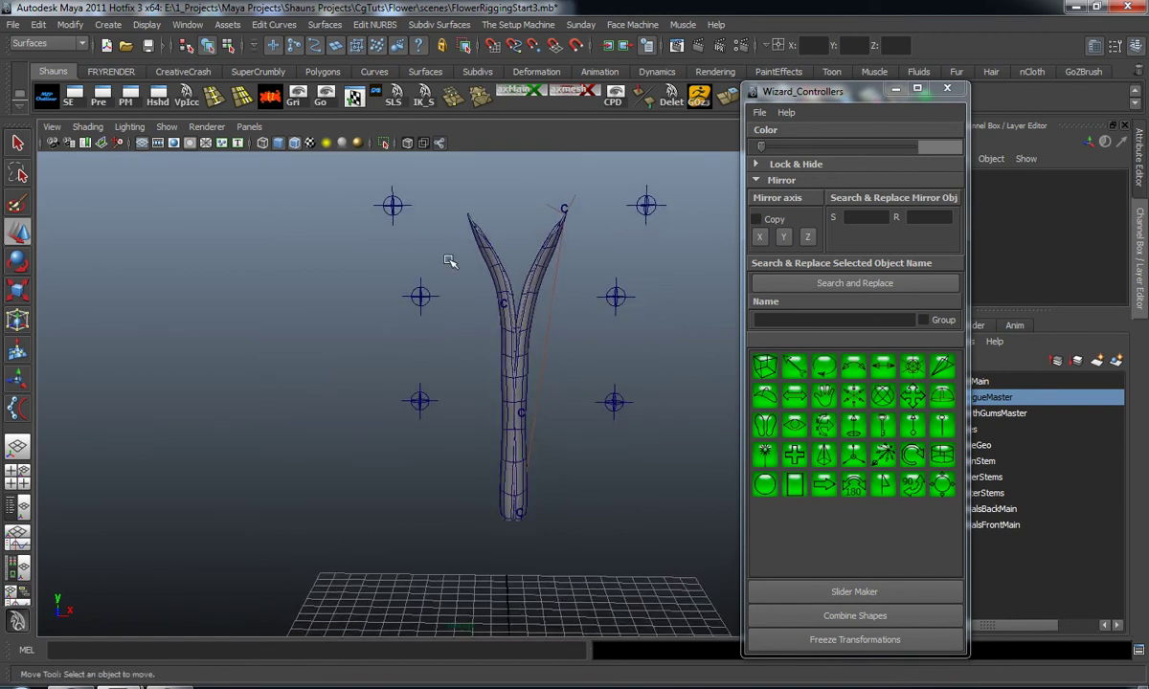
Step: Align the three mirrored controls vertically with the originals in the front view, at Translate Y -0.105
left_click_drag(374, 287, 441, 495)
left_click_drag(422, 298, 423, 307)
key("space")
key("space")
right_click_drag(308, 508, 318, 453, "alt")
middle_click_drag(318, 454, 293, 339, "alt")
scroll(295, 395, "up", 4)
middle_click_drag(297, 419, 300, 435, "alt")
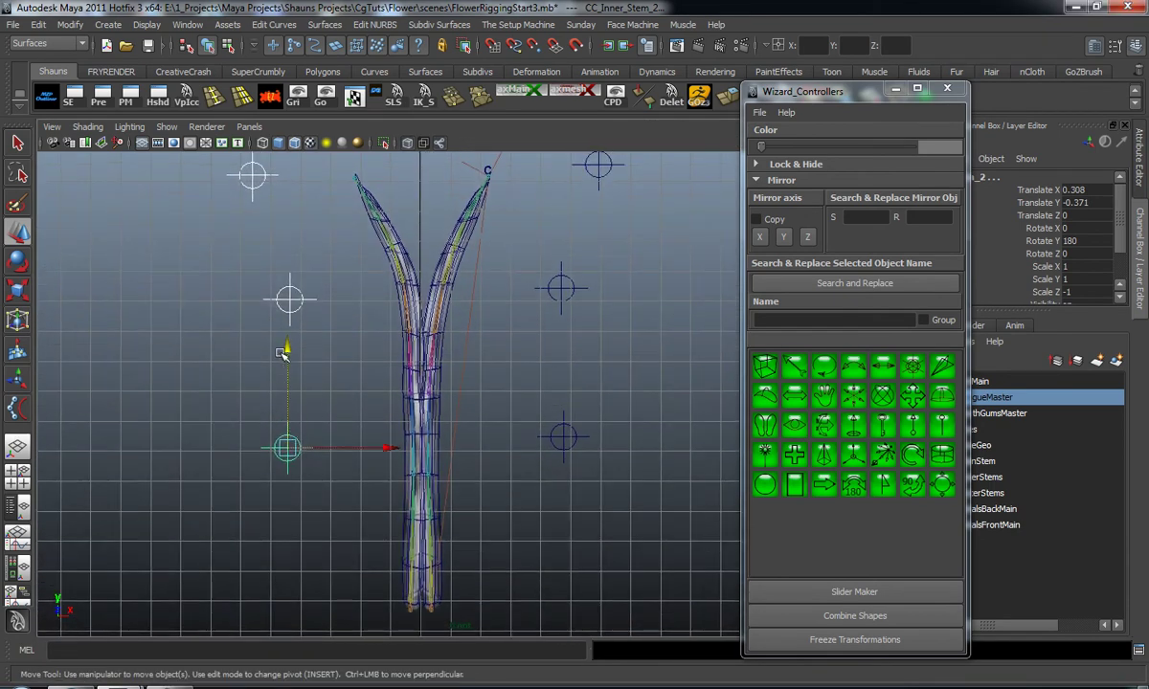
left_click_drag(287, 344, 291, 336)
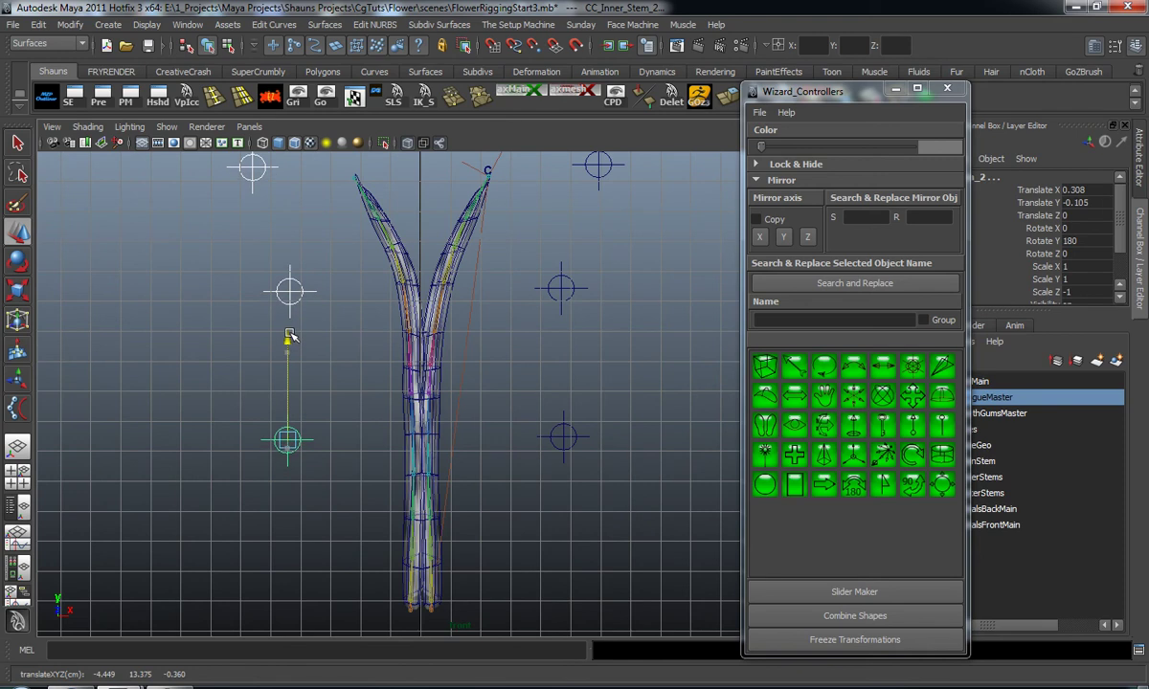
left_click(239, 320)
Step: Shift the mirrored controls to Translate X 0.042 and freeze their transformations
scroll(287, 318, "down", 1)
middle_click_drag(280, 332, 380, 343, "alt")
left_click_drag(409, 498, 410, 496)
left_click_drag(481, 454, 477, 454)
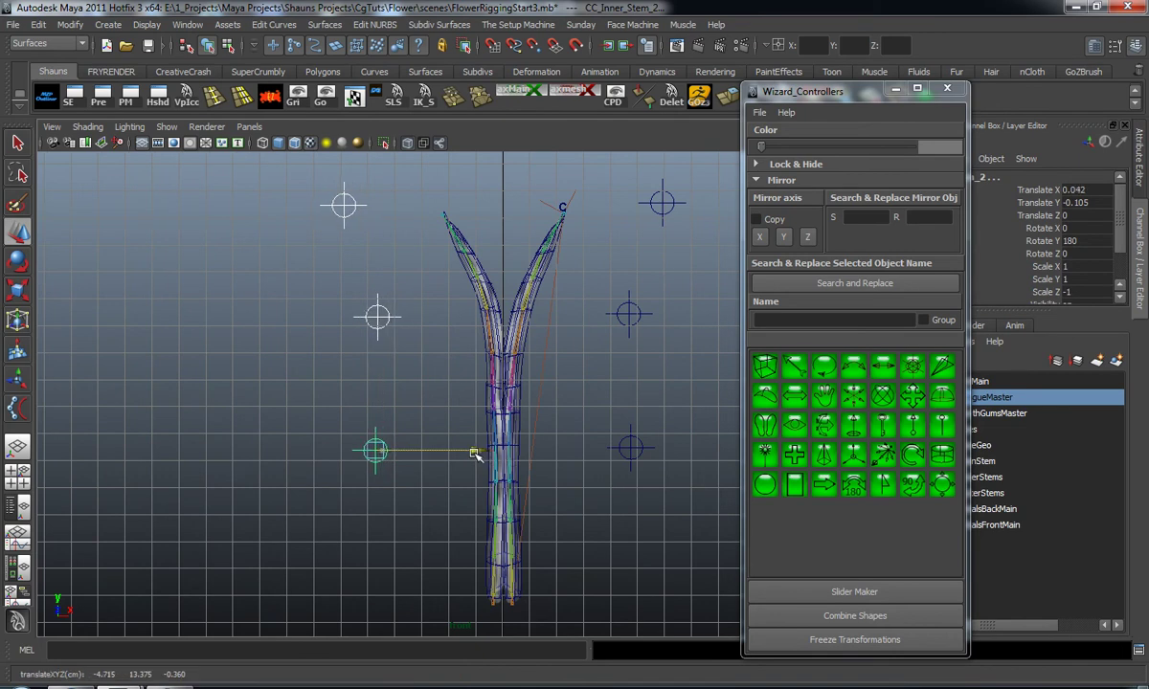
left_click_drag(787, 91, 1148, 99)
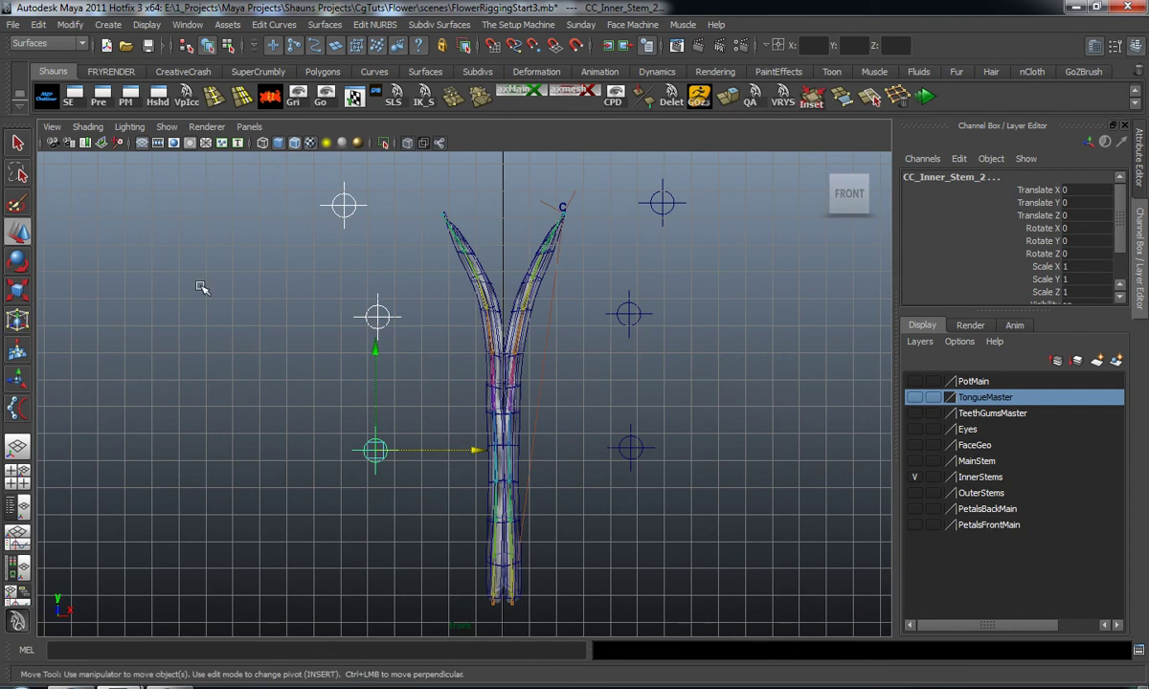
left_click(405, 297)
Step: Return to the perspective view and inspect both sets of controls around the stems
middle_click_drag(576, 283, 572, 298, "alt")
key("space")
key("space")
left_click_drag(620, 282, 510, 361, "alt")
middle_click_drag(510, 361, 533, 321, "alt")
left_click_drag(533, 321, 442, 349, "alt")
middle_click_drag(444, 358, 447, 366, "alt")
left_click_drag(447, 366, 450, 380, "alt")
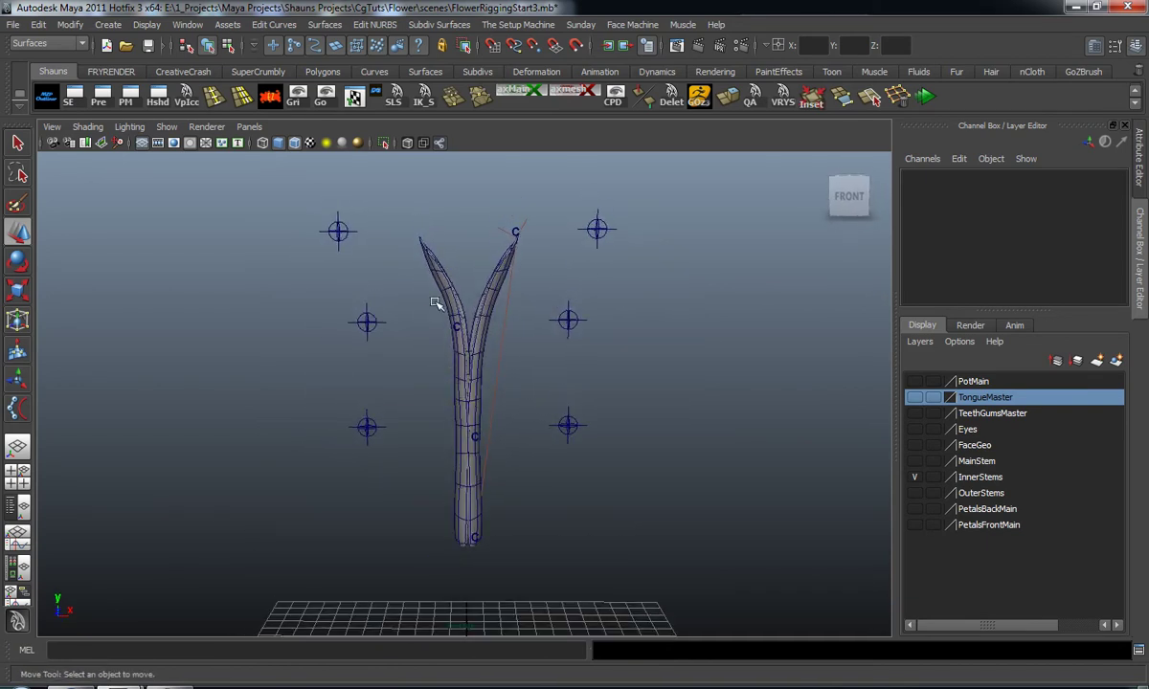
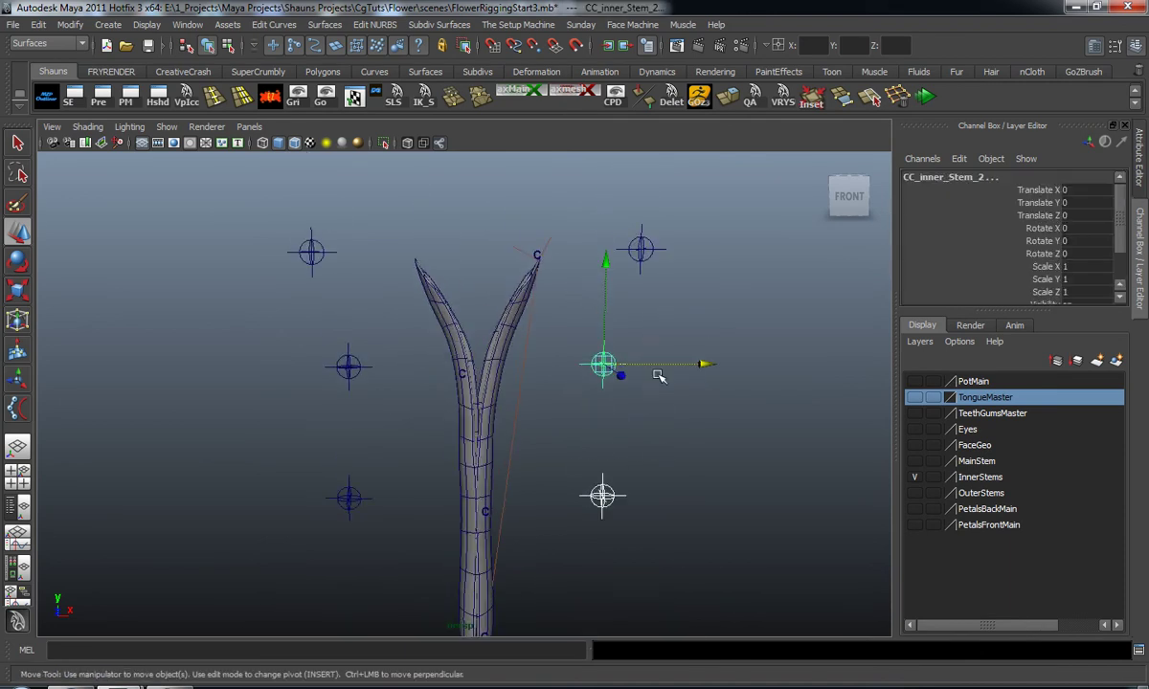
Step: Color the three original inner stem controls bright blue with Color Changer
left_click_drag(695, 268, 632, 238)
left_click(253, 71)
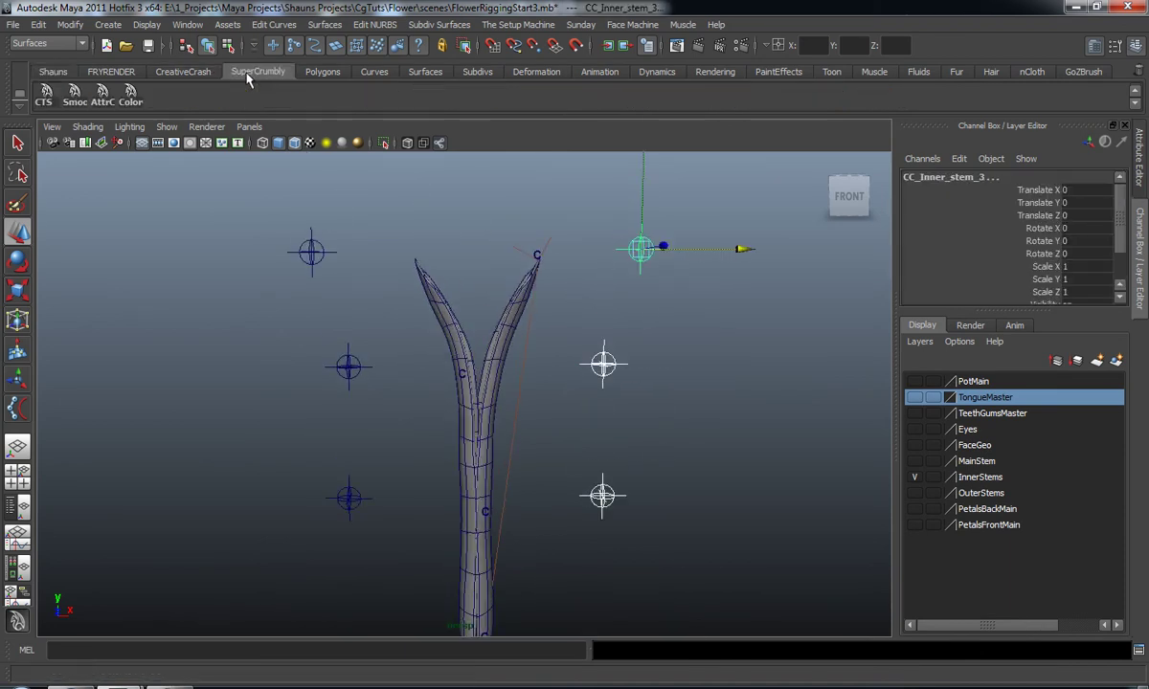
left_click(131, 96)
left_click_drag(416, 403, 367, 195)
left_click(469, 251)
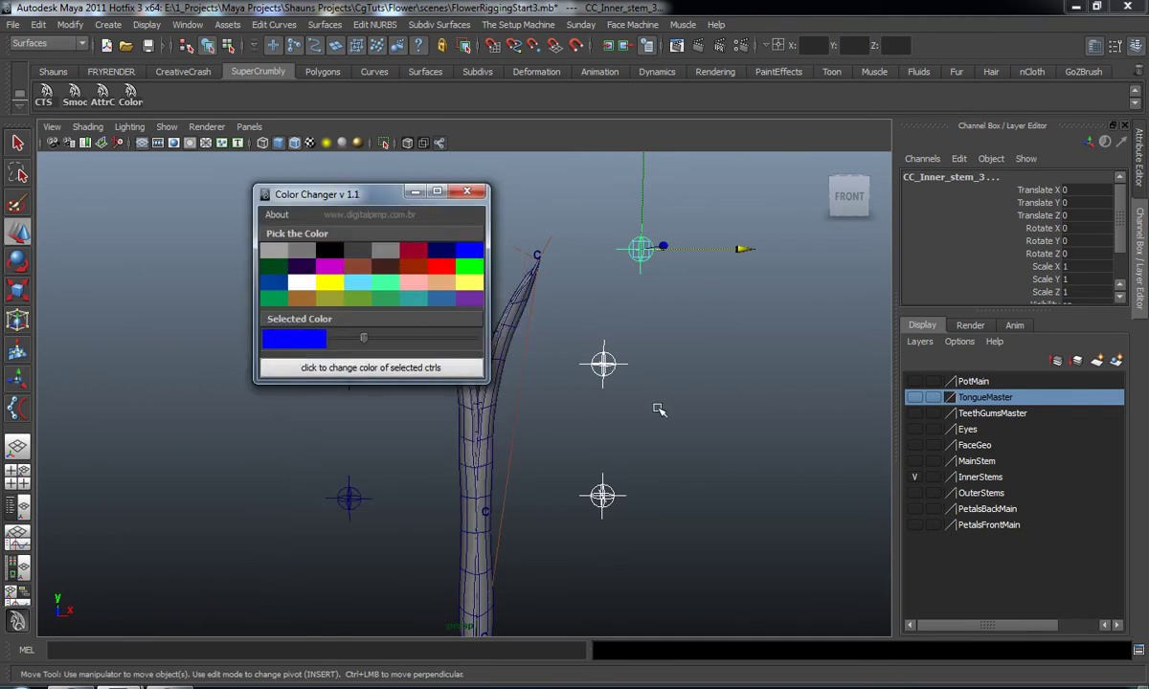
left_click(410, 368)
left_click(674, 390)
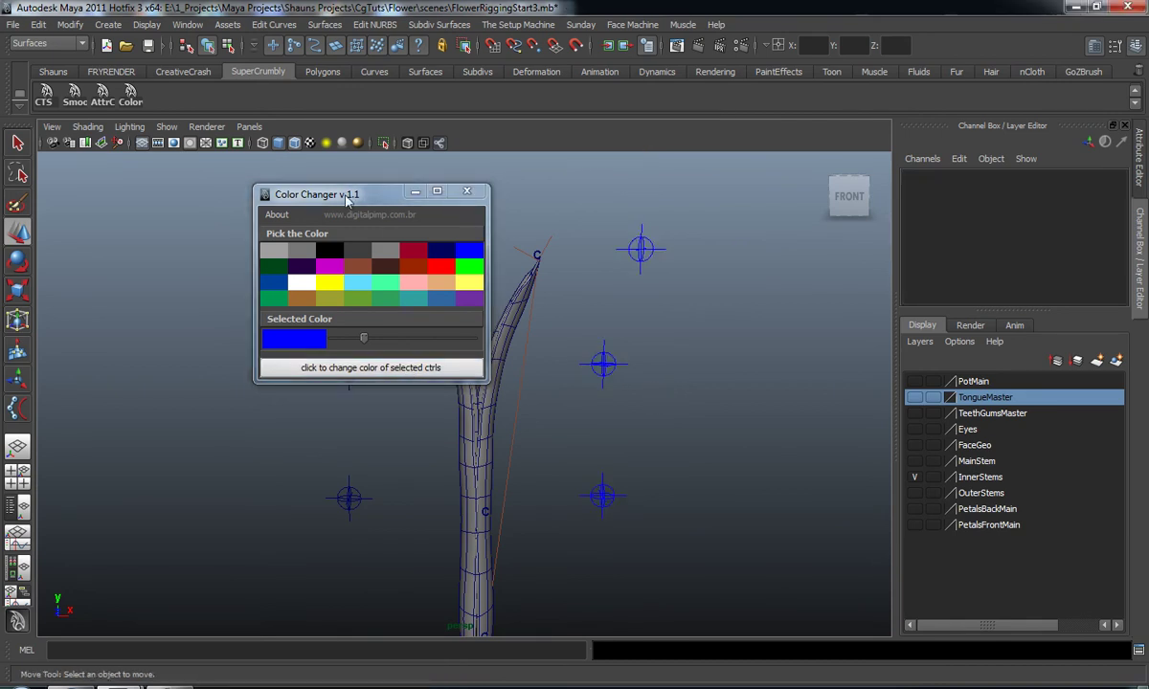
Step: Color the three mirrored controls on the opposite side of the stems red
left_click_drag(350, 194, 1148, 259)
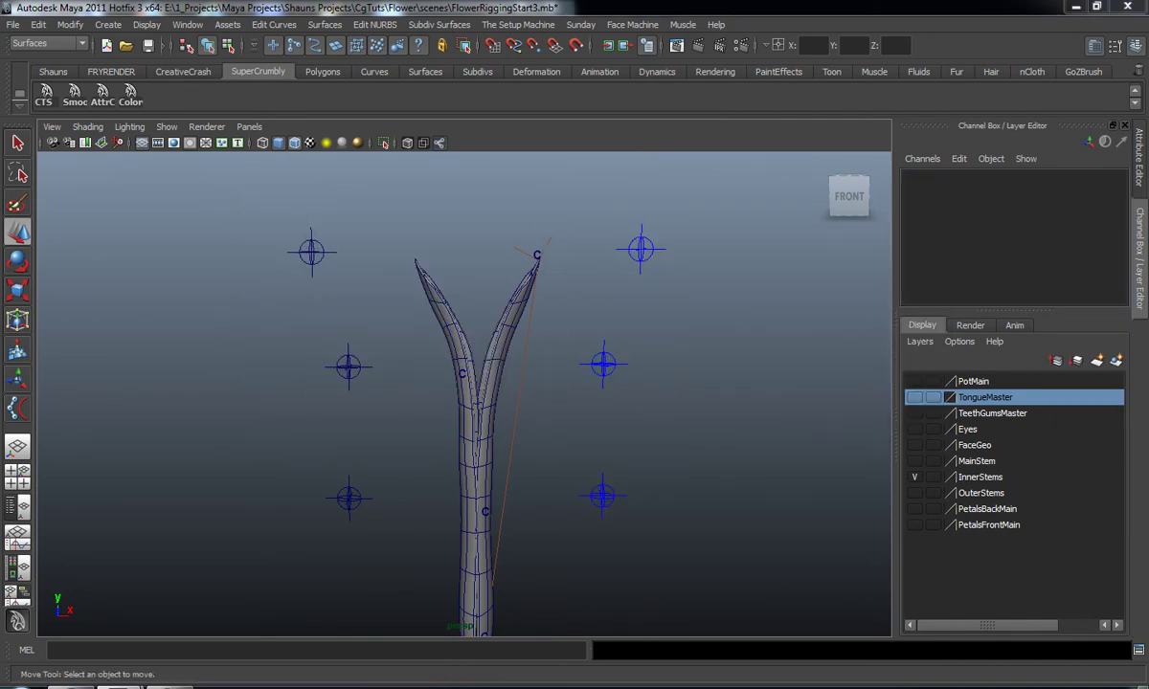
left_click_drag(249, 231, 379, 541)
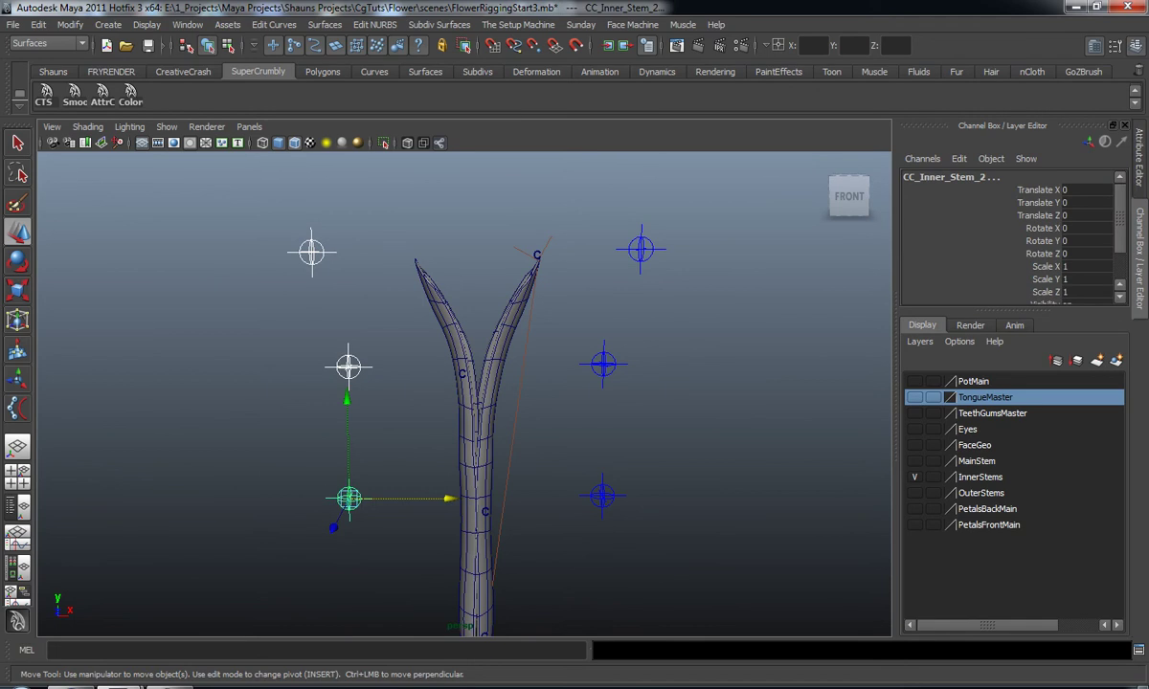
left_click(785, 434)
Step: Hide the polygon geometry in the viewport, leaving the curves, clusters and controls displayed
middle_click_drag(676, 446, 697, 406, "alt")
left_click_drag(692, 412, 685, 431, "alt")
middle_click_drag(685, 430, 662, 425, "alt")
scroll(660, 421, "up", 3)
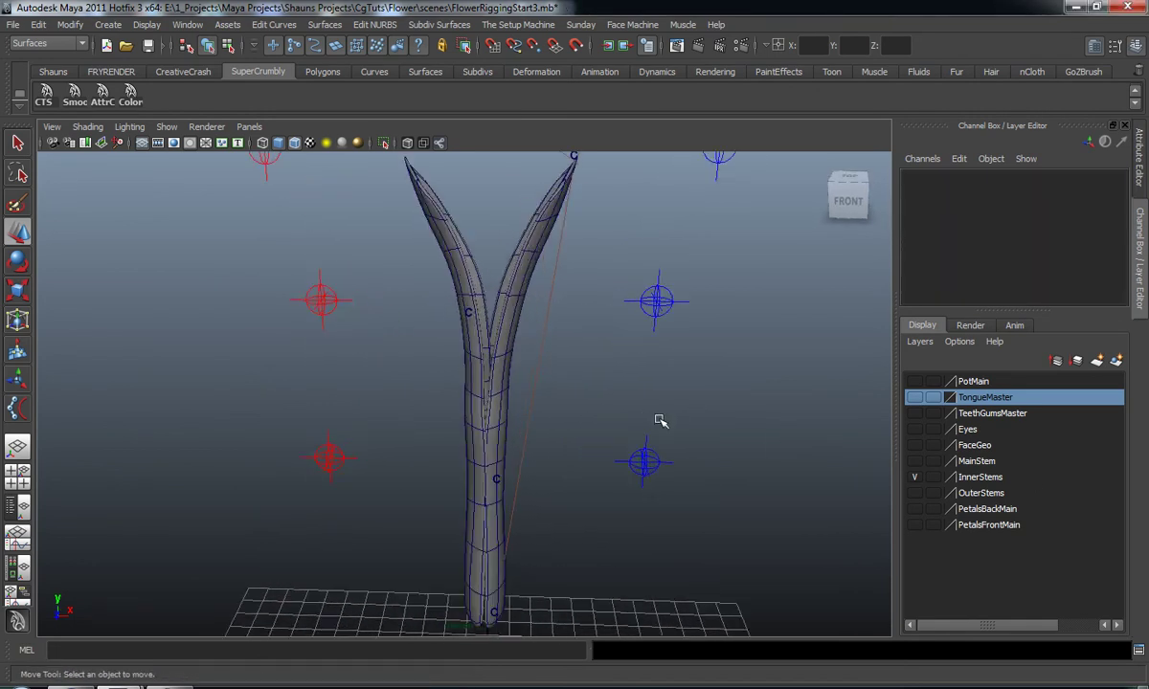
left_click(167, 126)
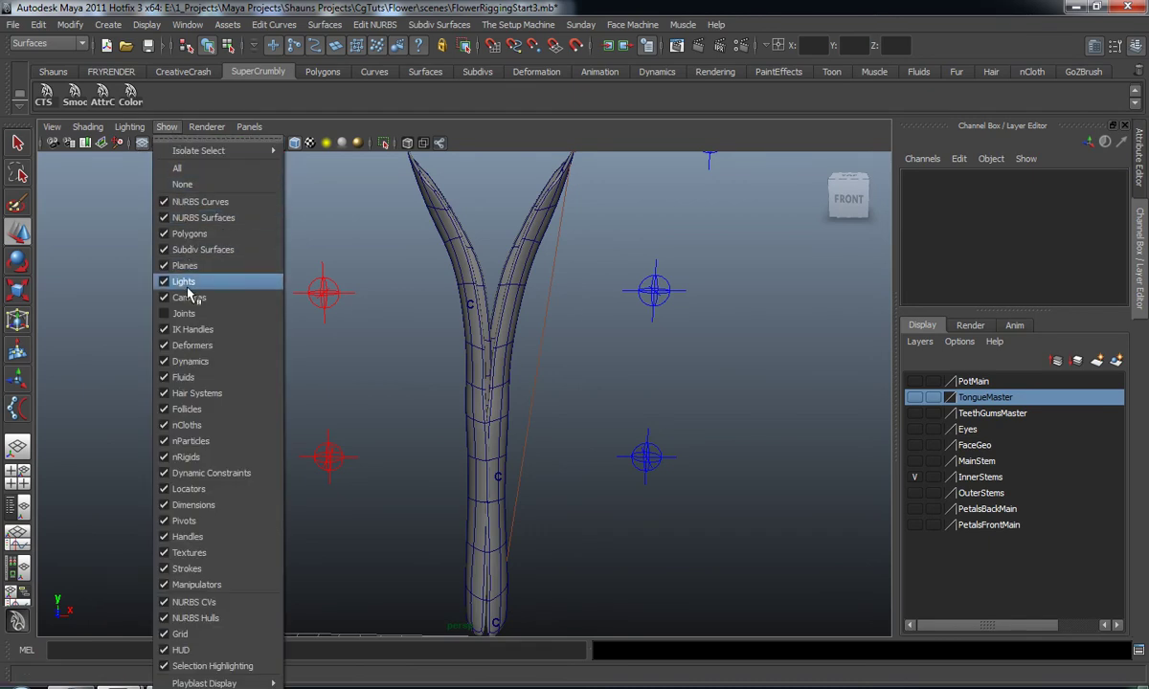
left_click(191, 233)
Step: Parent-constrain the middle cluster handle to the middle blue control with Maintain offset enabled
left_click_drag(547, 290, 662, 352, "alt")
left_click(446, 333)
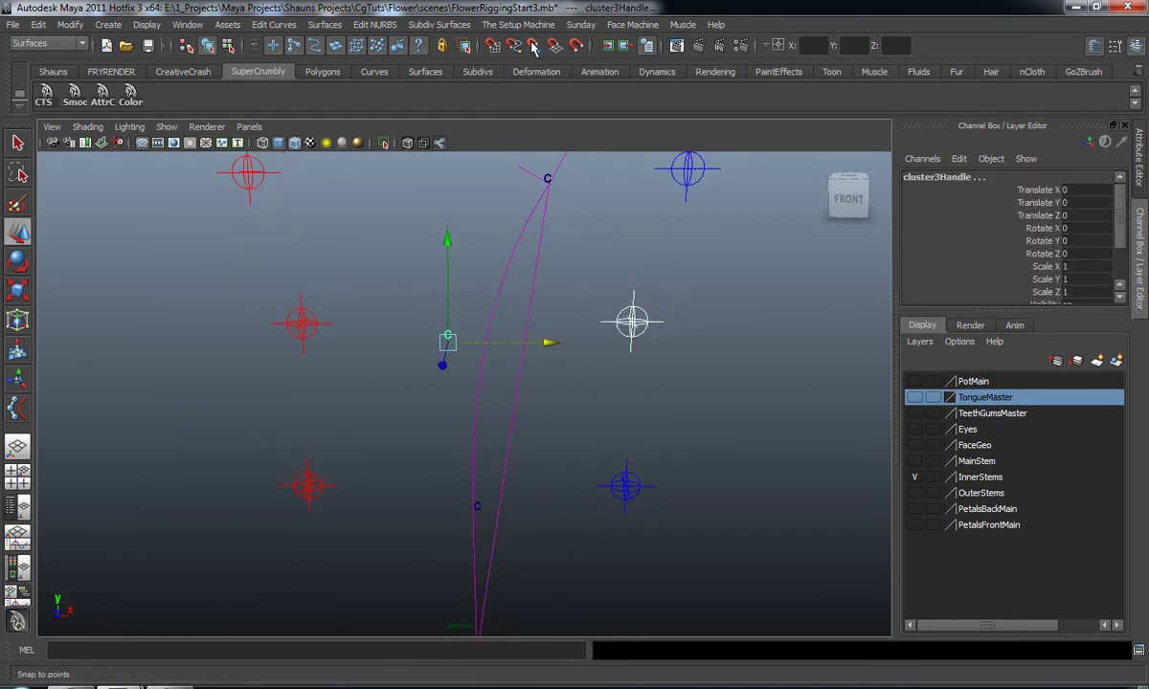
key("F2")
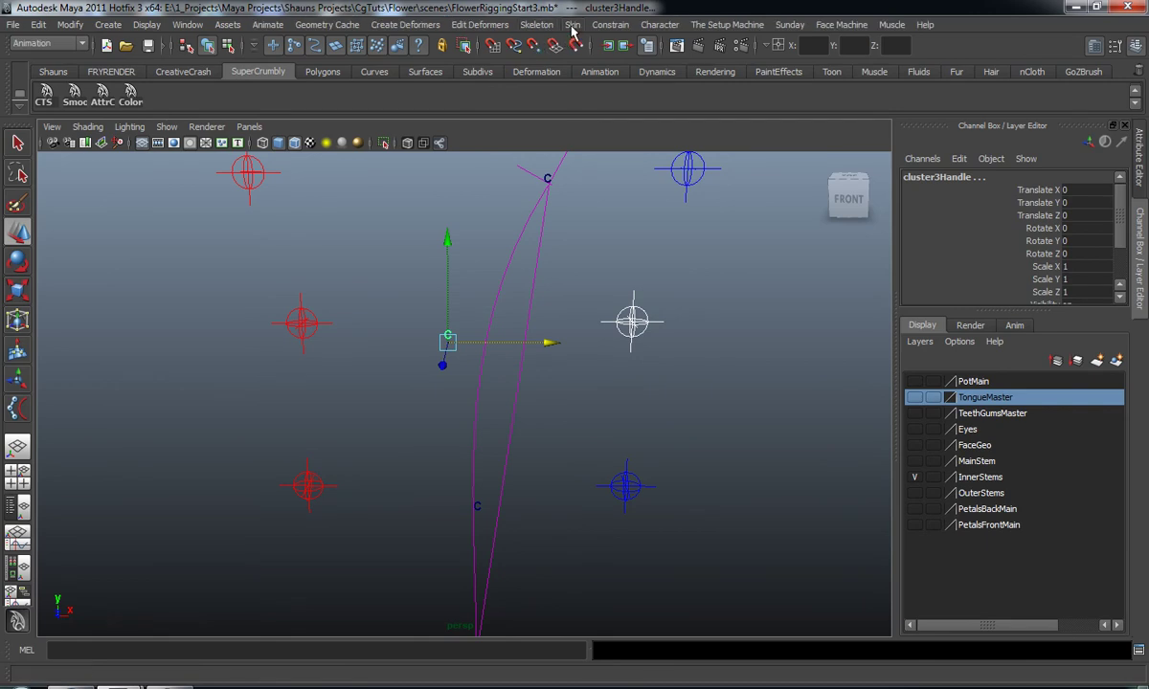
left_click(571, 29)
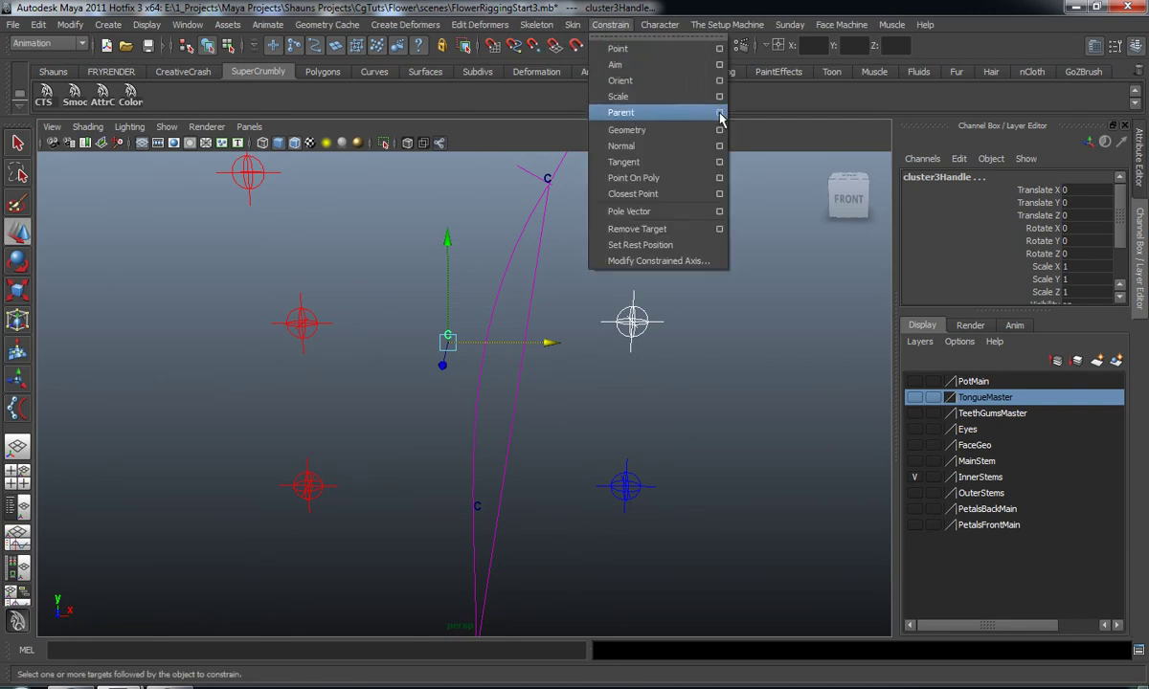
left_click(720, 114)
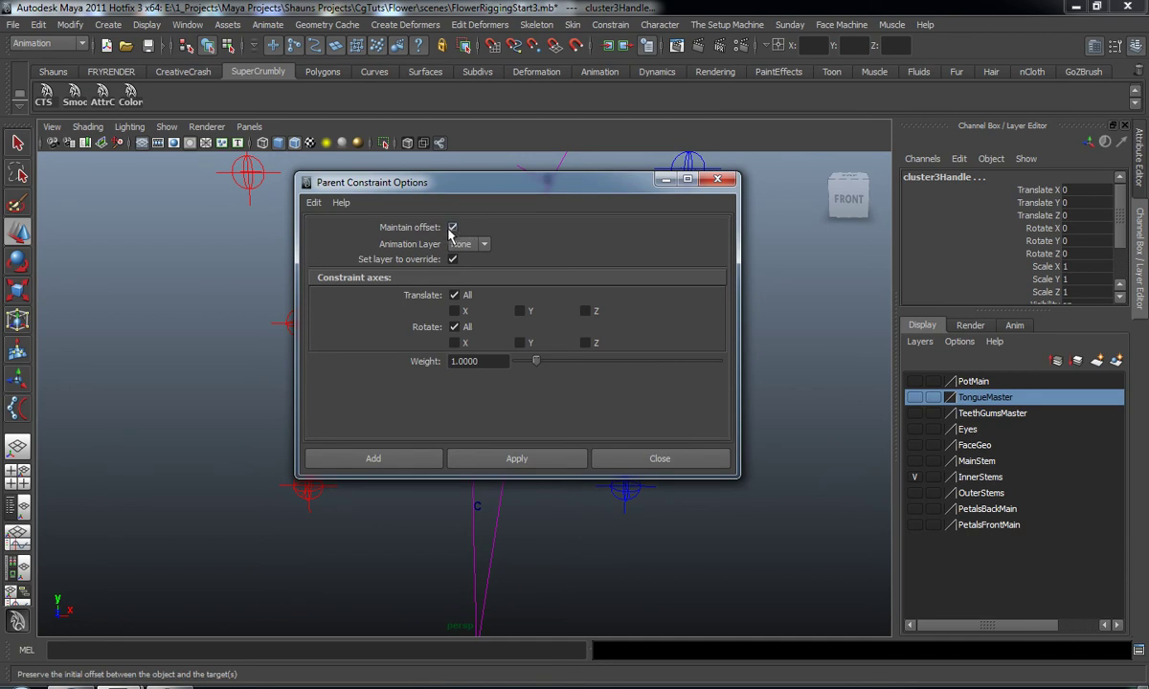
left_click(517, 460)
left_click(641, 461)
Step: Test the constraint by moving the middle blue control, and undo the move
left_click(736, 374)
left_click(639, 335)
left_click_drag(642, 342, 618, 347)
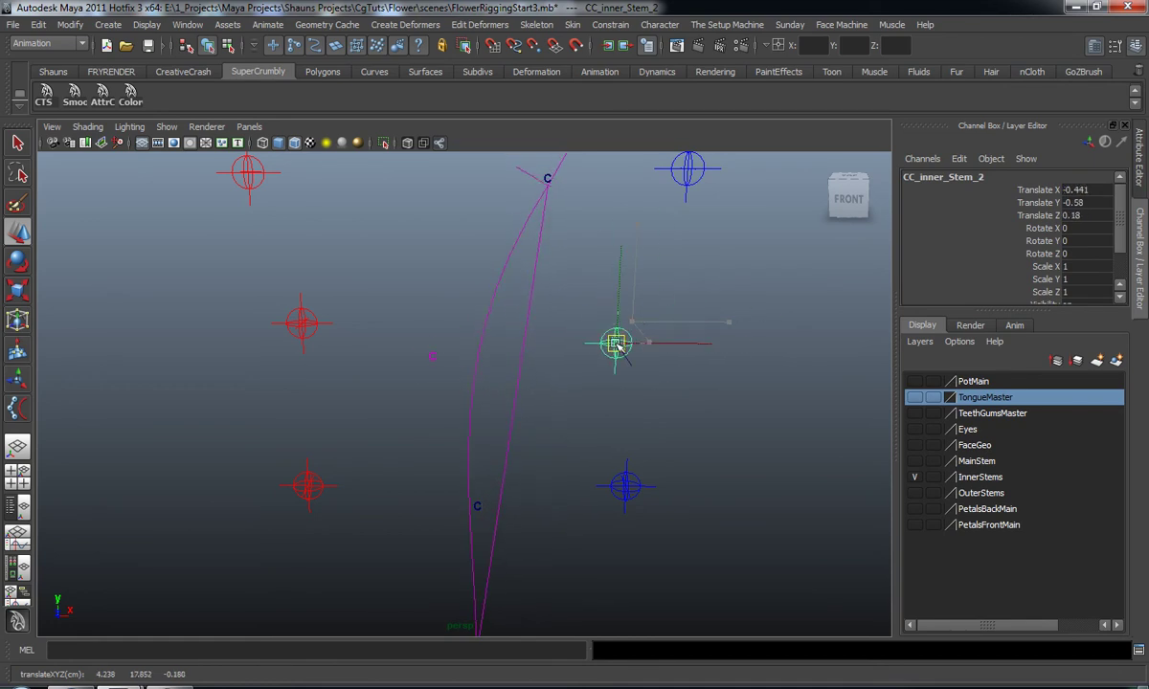
key("ctrl+z")
Step: Repeat the parent constraint to bind the stem tip's cluster to the upper blue control
left_click(716, 261)
middle_click_drag(703, 246, 657, 403, "alt")
left_click(702, 231)
right_click_drag(657, 403, 608, 475, "alt")
middle_click_drag(608, 474, 569, 420, "alt")
right_click_drag(570, 420, 633, 458, "alt")
left_click(588, 407)
middle_click_drag(633, 459, 645, 294, "alt")
left_click_drag(596, 379, 600, 377, "alt")
key("g")
Step: Repeat the parent constraint to bind the lower cluster to the lower blue control, CC_Inner_Stem_1
left_click(695, 374)
right_click_drag(695, 374, 634, 397, "alt")
middle_click_drag(634, 397, 638, 305, "alt")
right_click_drag(536, 395, 587, 418, "alt")
middle_click_drag(587, 419, 587, 375, "alt")
left_click_drag(736, 354, 738, 357)
right_click_drag(368, 359, 434, 390, "alt")
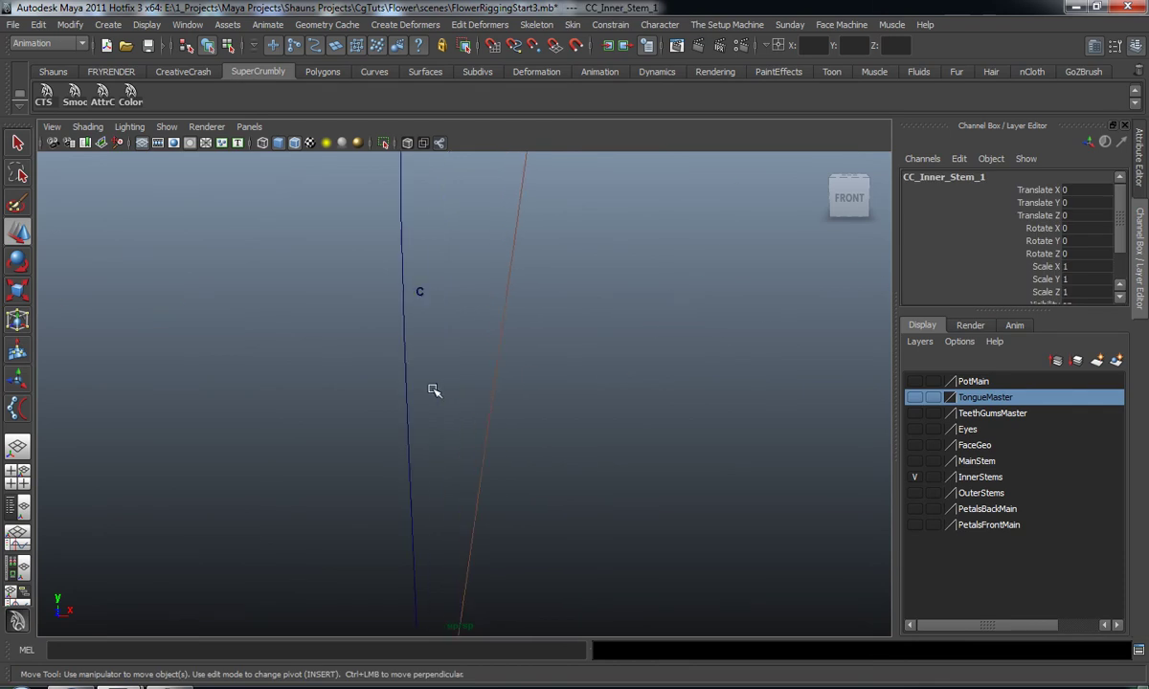
left_click(423, 291, "shift")
right_click_drag(536, 378, 484, 364, "alt")
middle_click_drag(484, 364, 487, 405, "alt")
key("g")
Step: Deselect everything and turn the polygon display back on to show the stem meshes
left_click(587, 346)
middle_click_drag(587, 346, 587, 398, "alt")
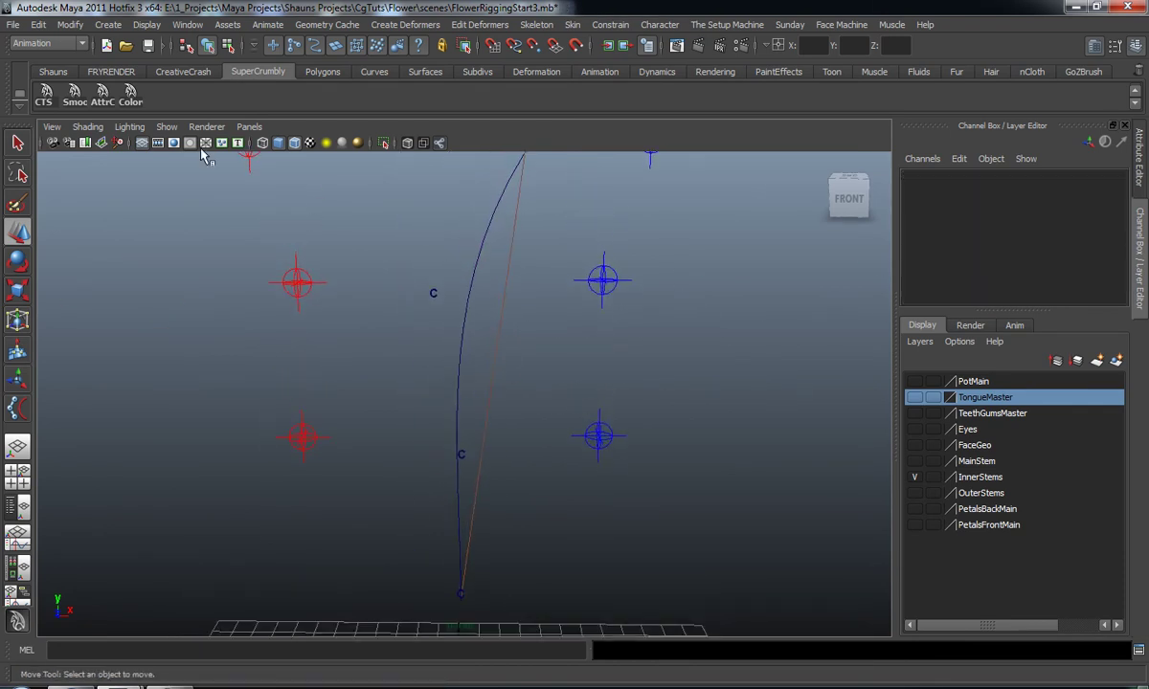
left_click(165, 129)
left_click(181, 221)
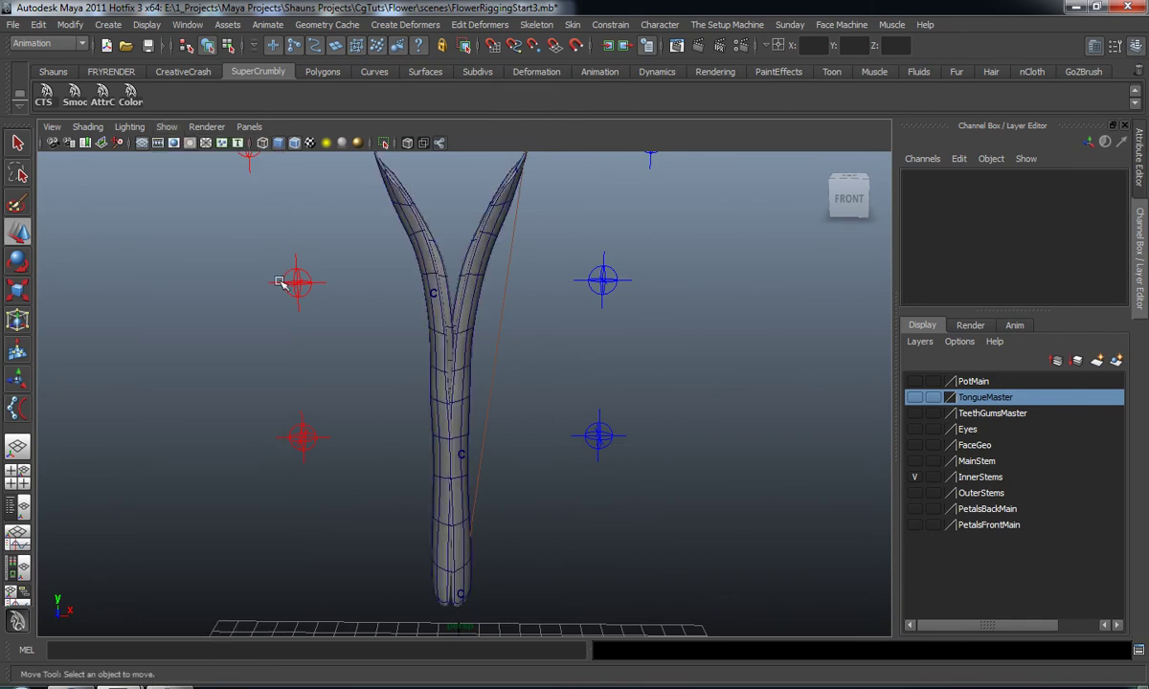
Step: Test how the stem deforms by moving the lower, middle and upper blue controls, and undo the moves
left_click(615, 436)
middle_click_drag(621, 437, 601, 396, "alt")
left_click_drag(582, 397, 620, 393)
key("ctrl+z")
left_click(590, 243)
middle_click_drag(620, 262, 624, 342, "alt")
mouse_move(587, 322)
left_mouse_down()
mouse_move(700, 385)
mouse_move(610, 443)
mouse_move(680, 371)
mouse_move(600, 336)
left_mouse_up()
left_click(631, 182)
left_click_drag(631, 182, 688, 280)
key("ctrl+z")
left_click(701, 429)
middle_click_drag(617, 452, 646, 403, "alt")
Step: Turn on joint display in the viewport to expose the joint chains inside both stems
left_click_drag(436, 283, 480, 356, "alt")
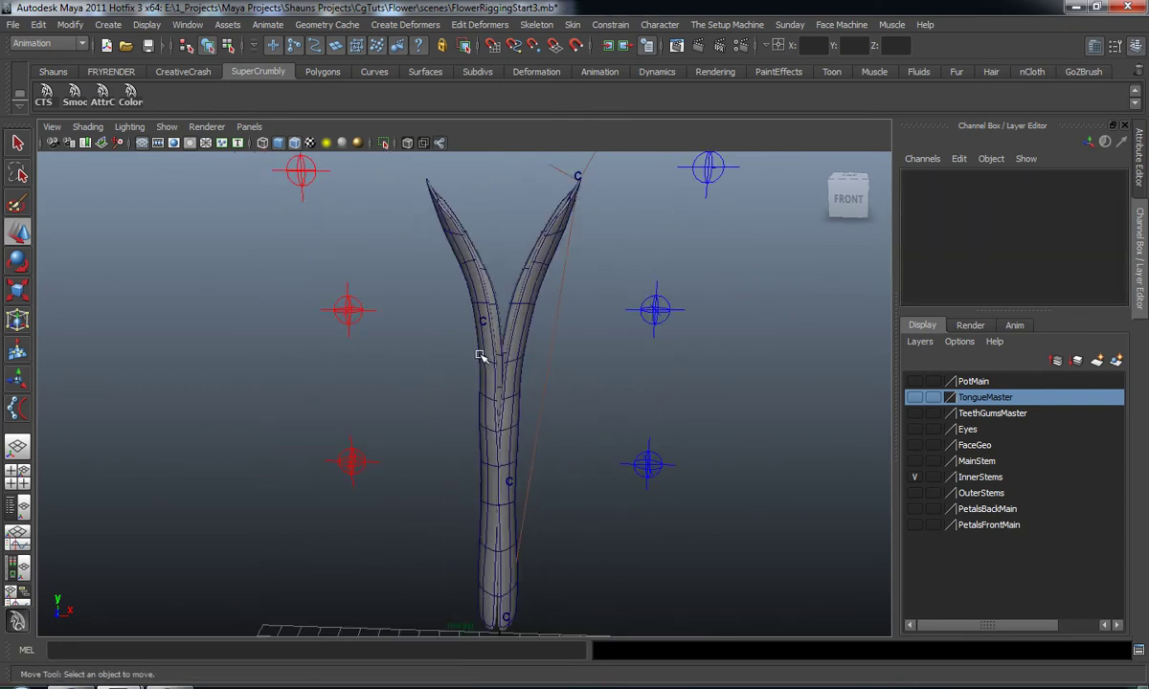
left_click(167, 126)
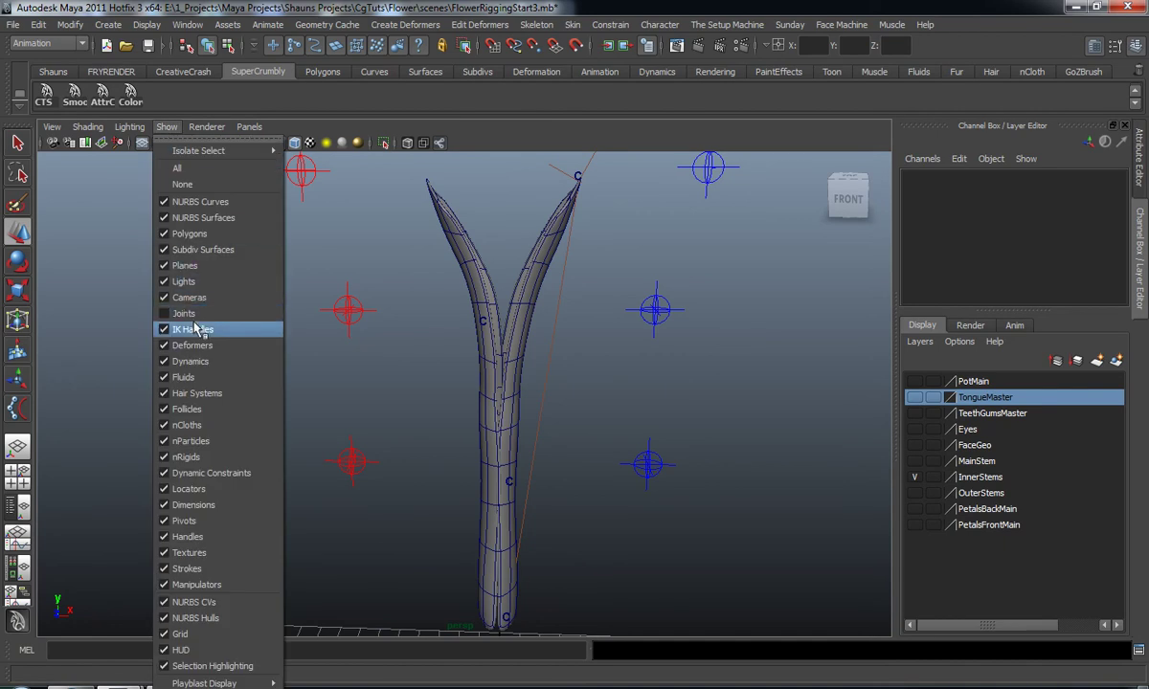
left_click(207, 311)
scroll(287, 306, "down", 1)
middle_click_drag(300, 329, 318, 264, "alt")
scroll(355, 381, "up", 2)
middle_click_drag(359, 388, 354, 320, "alt")
scroll(353, 320, "up", 1)
left_click_drag(357, 335, 365, 336, "alt")
Step: Create an IK spline handle from the base joint to the tip joint of the stem beside the red controls
left_click(53, 71)
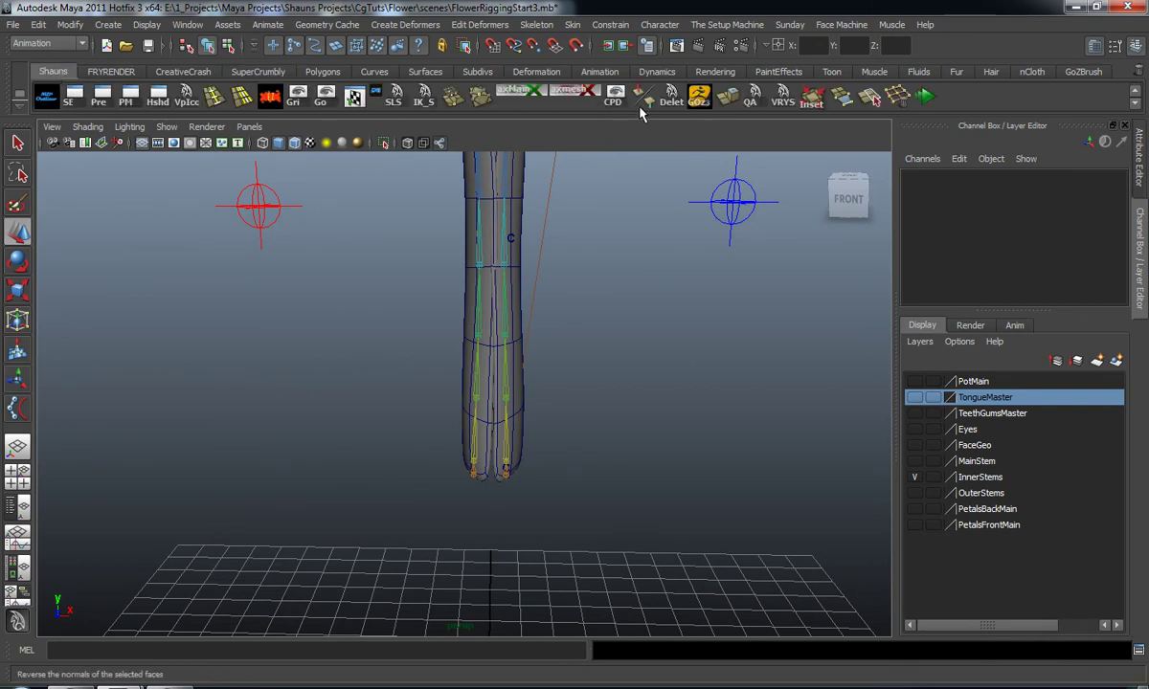
left_click(600, 72)
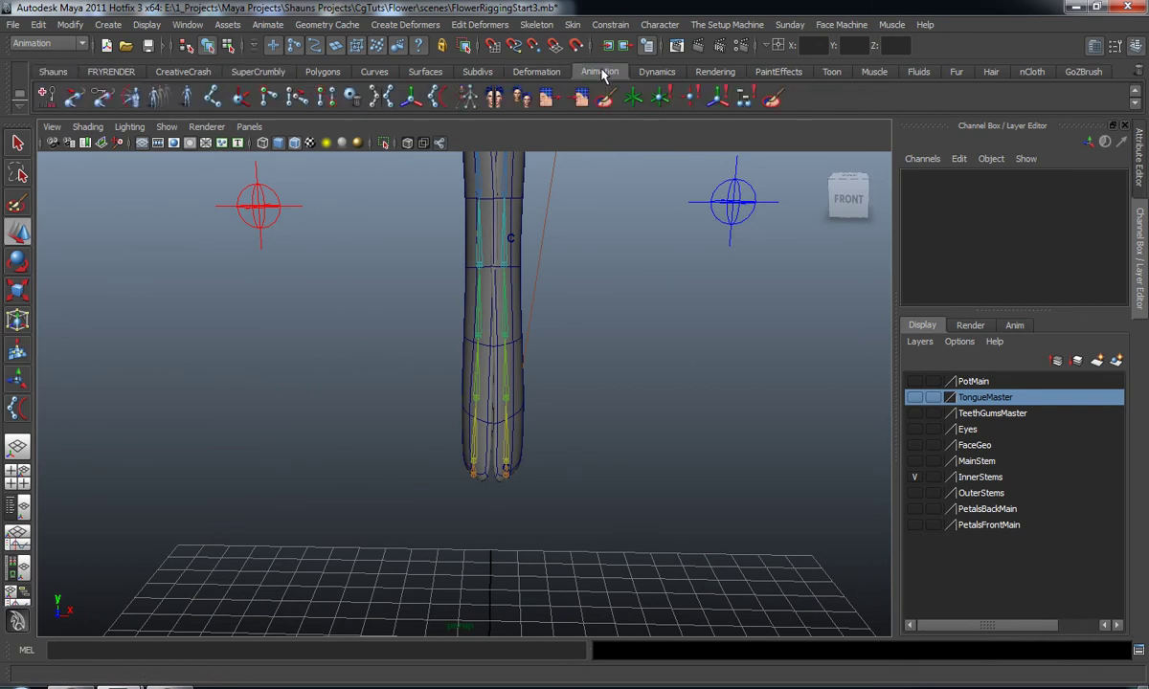
left_click(412, 96)
scroll(476, 518, "up", 2)
left_click(476, 522)
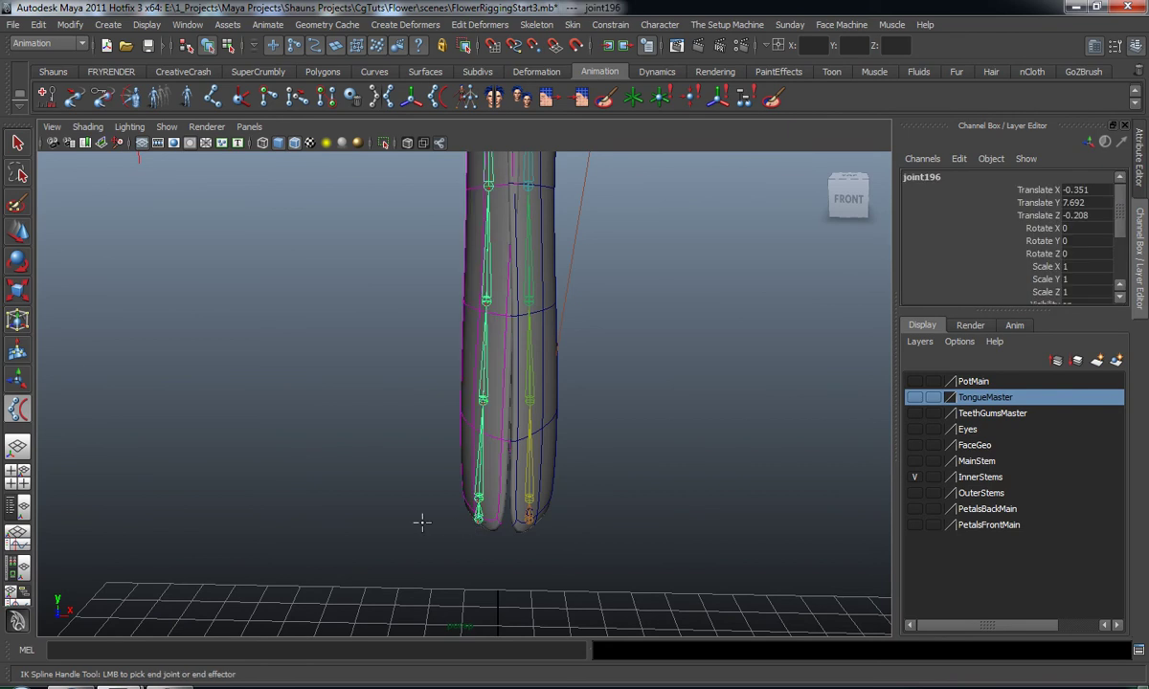
scroll(418, 517, "down", 5)
middle_click_drag(404, 308, 443, 517, "alt")
scroll(449, 492, "up", 5)
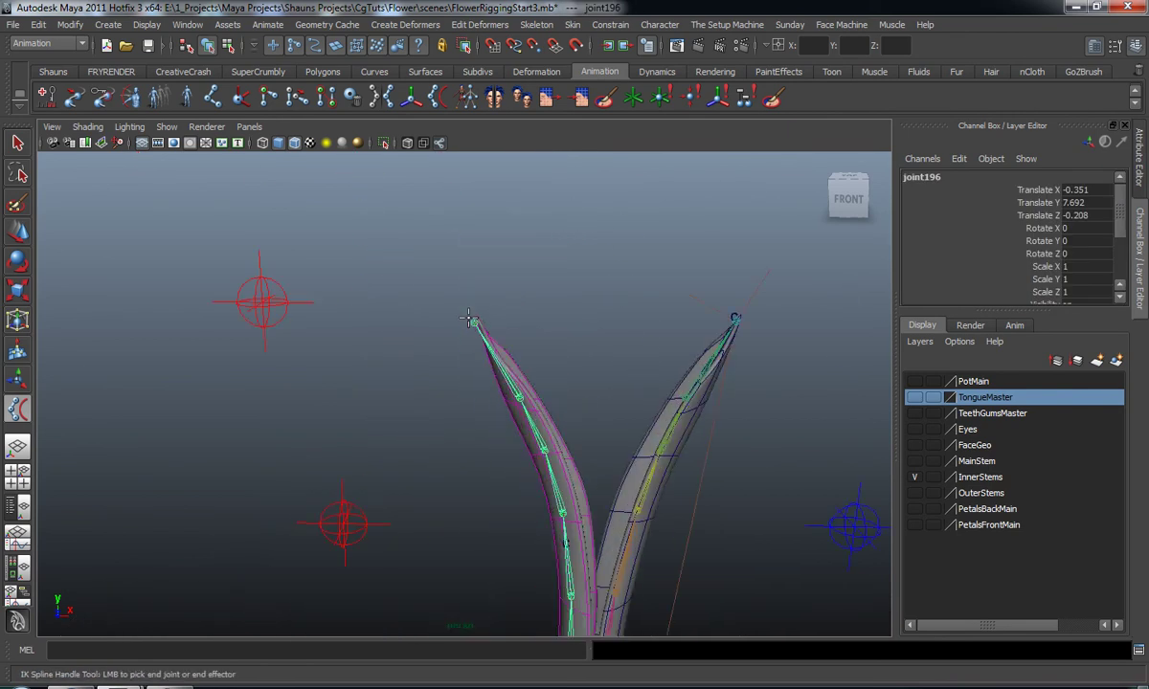
left_click(470, 319)
middle_click_drag(428, 573, 397, 367, "alt")
left_click(398, 369)
scroll(428, 457, "down", 2)
middle_click_drag(421, 451, 363, 355, "alt")
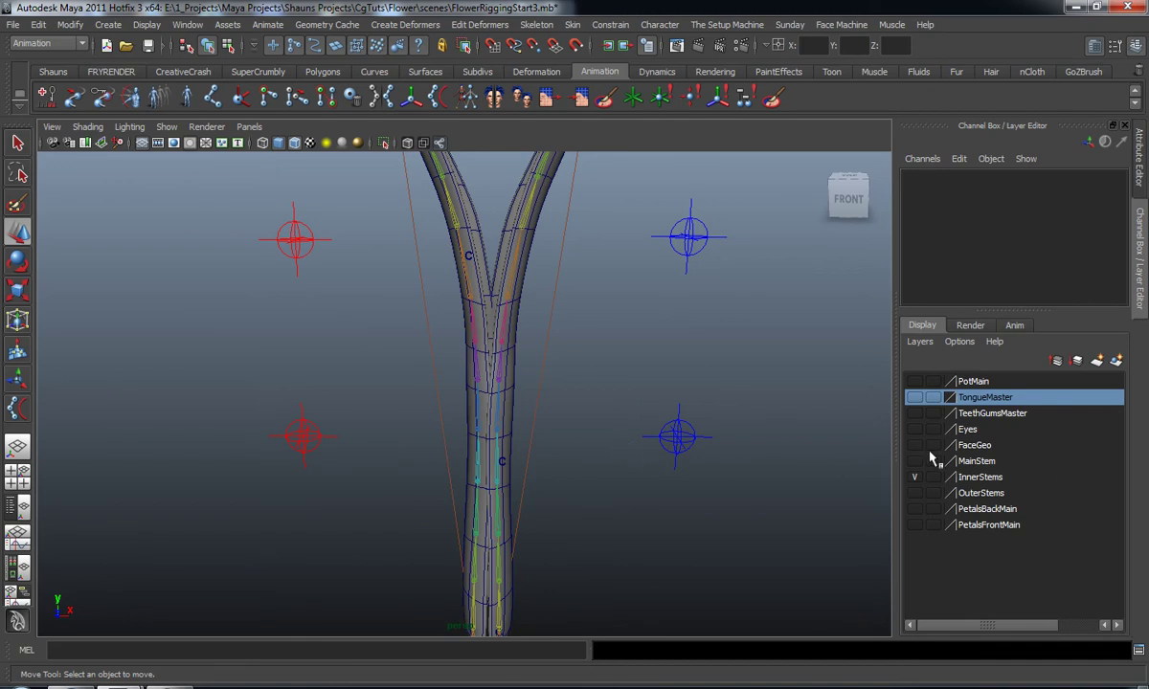
Step: Add cluster1Handle through cluster4Handle to a new display layer named ClusterMainLayer, and hide that layer
scroll(613, 422, "down", 3)
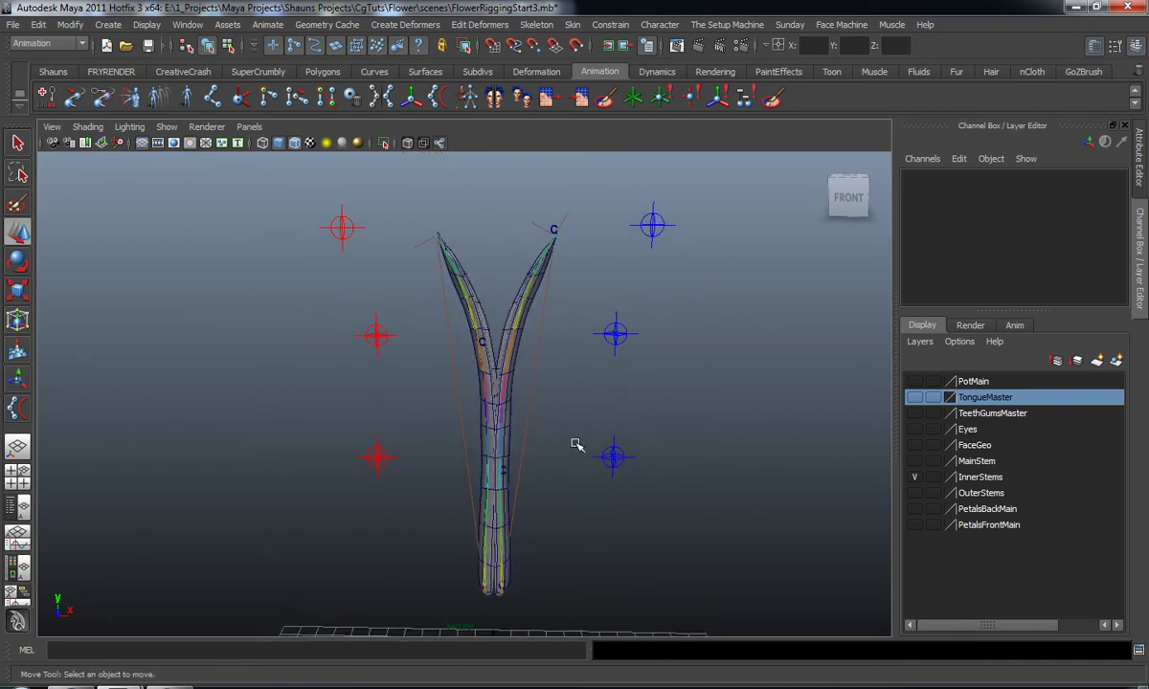
left_click_drag(486, 304, 525, 413, "alt")
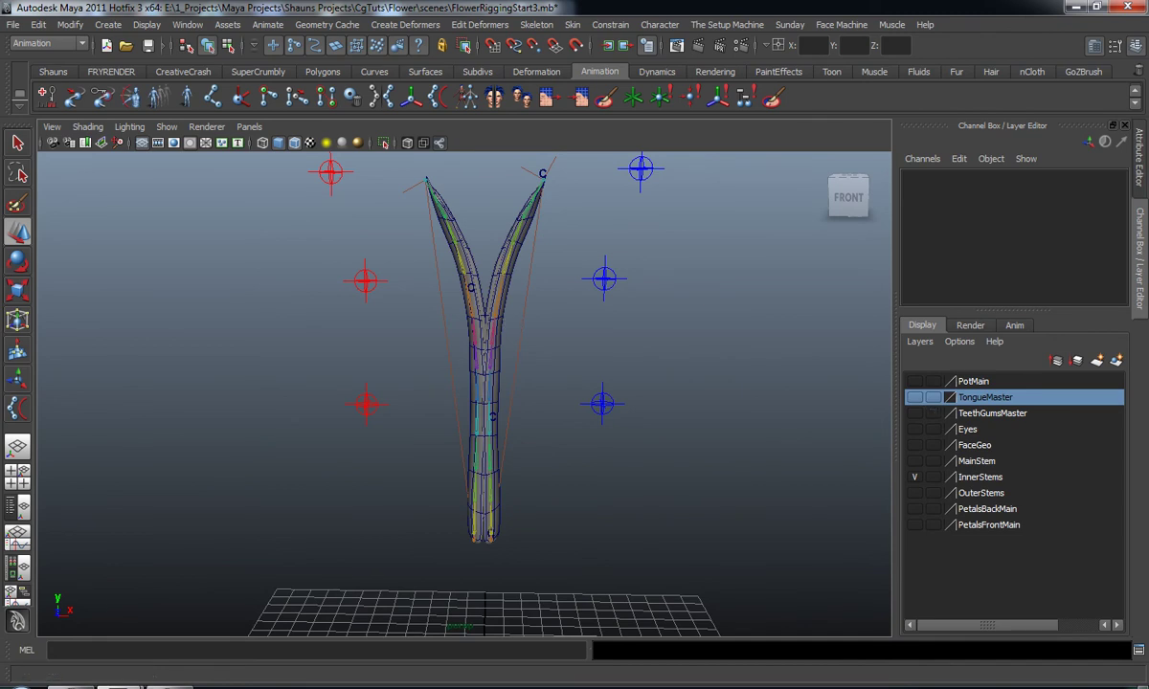
left_click(119, 686)
scroll(945, 439, "down", 2)
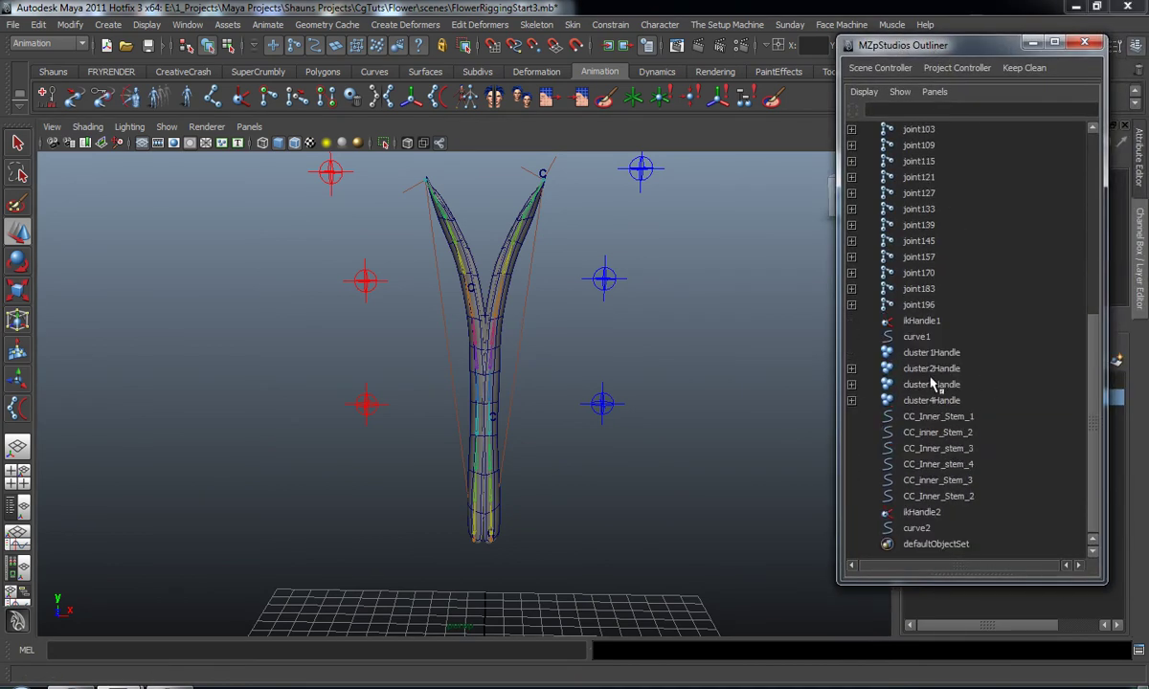
left_click_drag(933, 356, 944, 400)
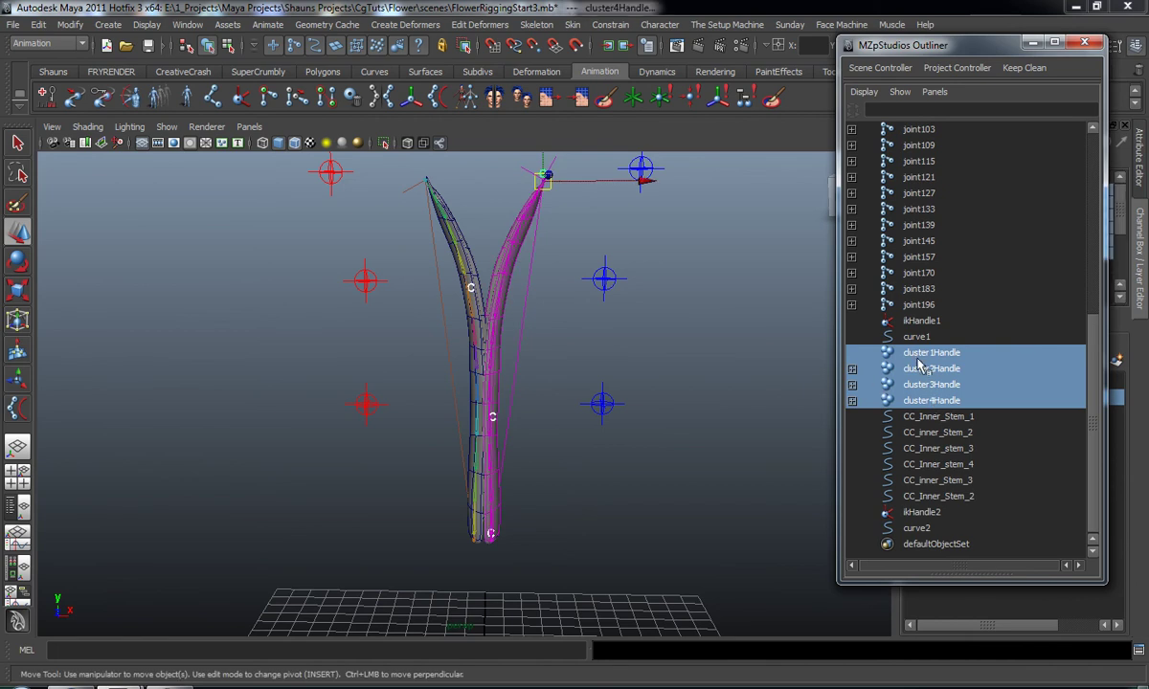
left_click(1033, 44)
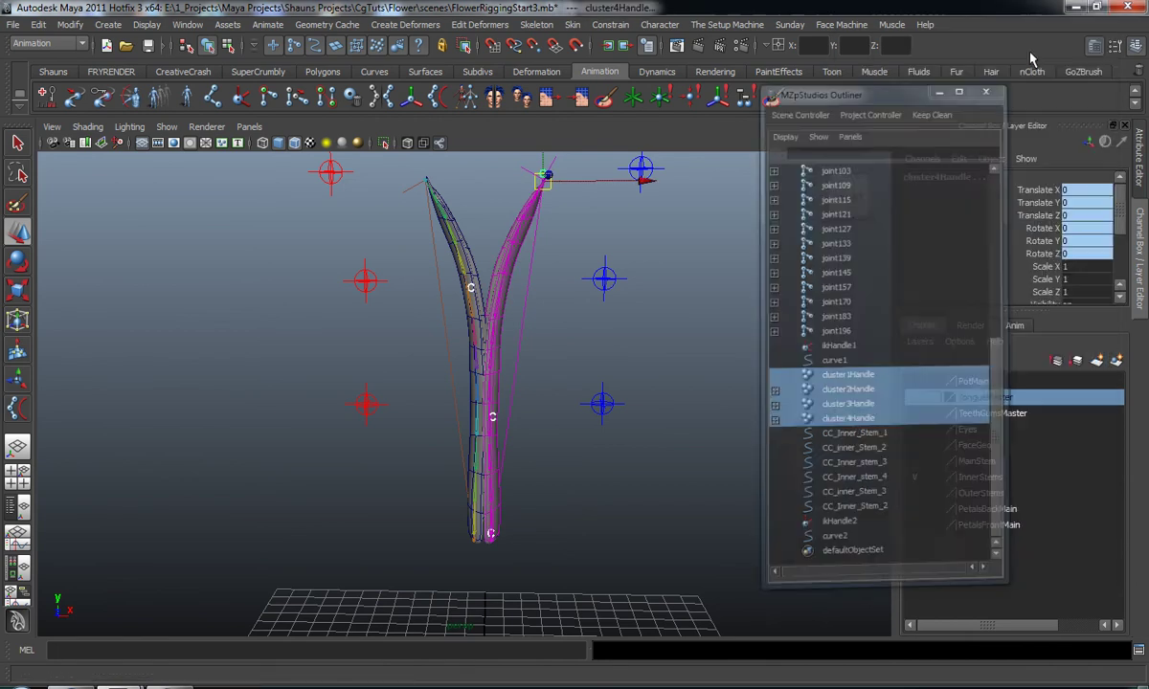
left_click(1115, 363)
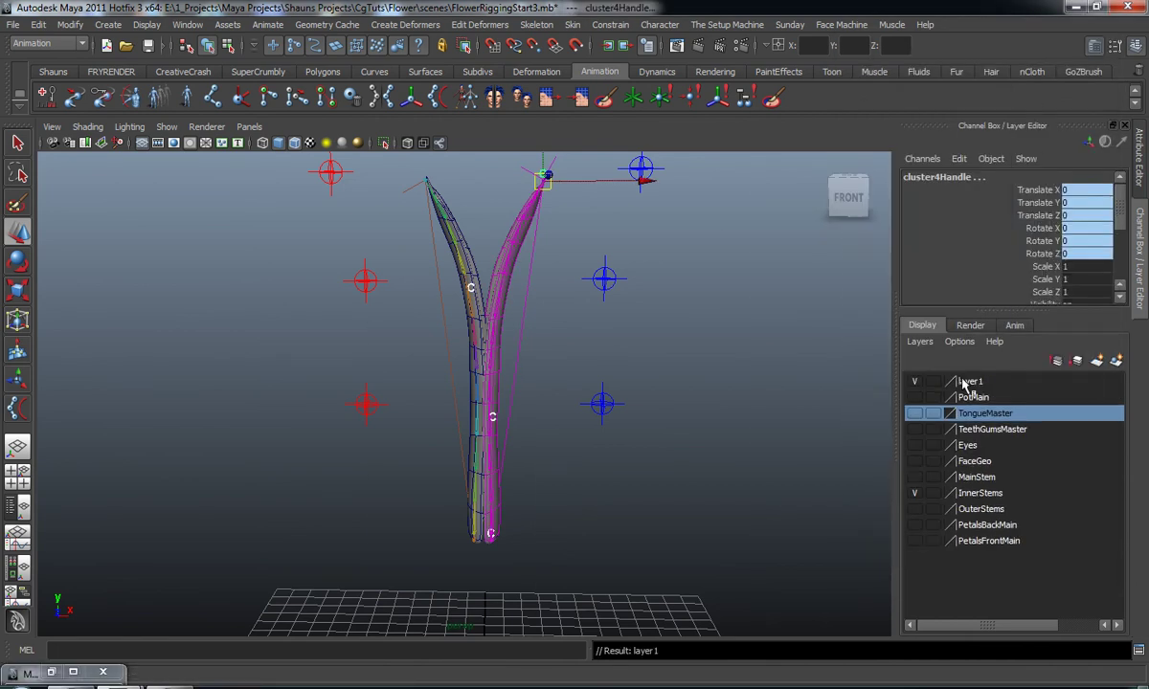
double_click(967, 381)
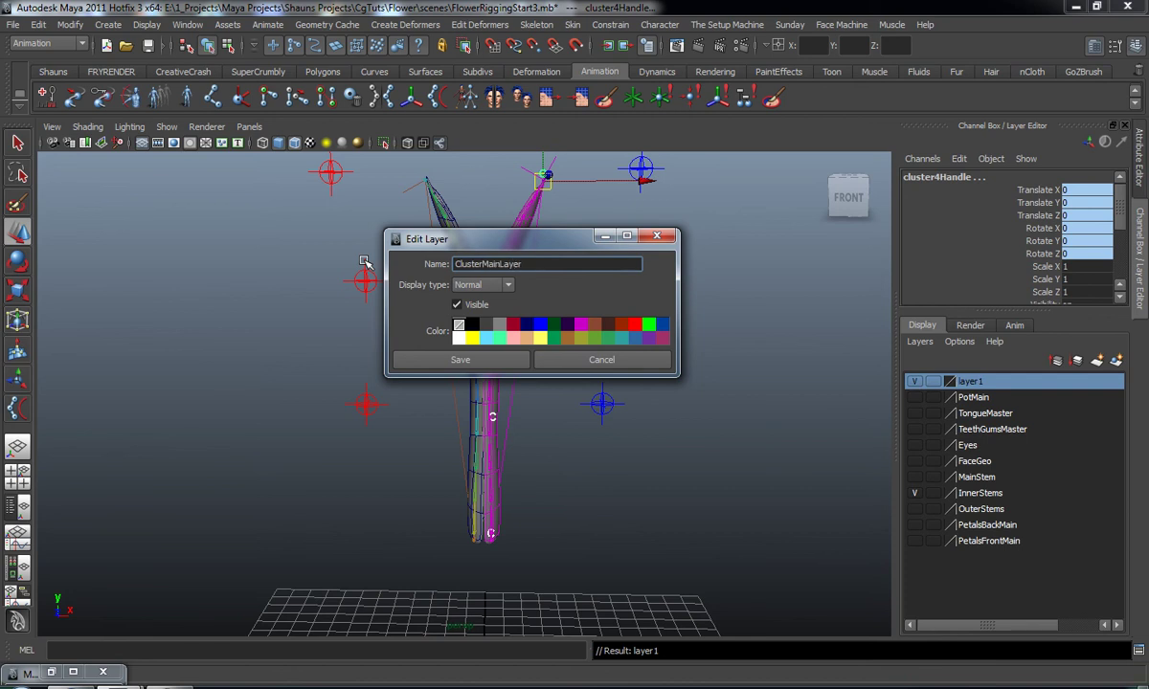
left_click(461, 360)
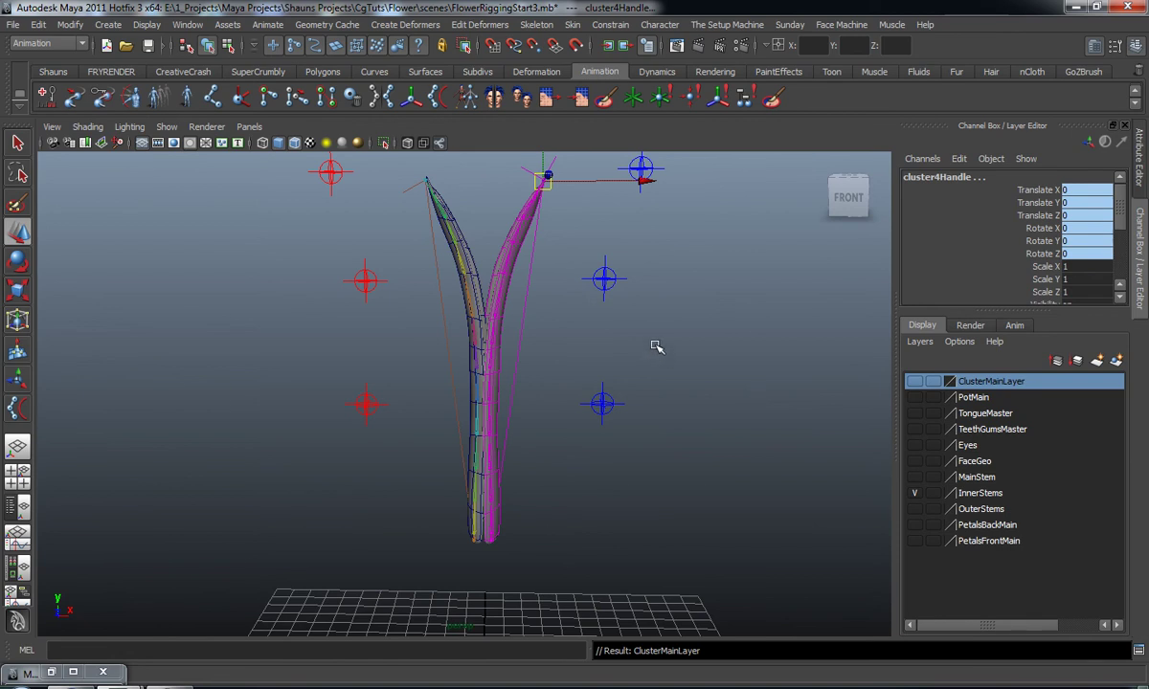
middle_click_drag(677, 334, 670, 398, "alt")
left_click(710, 388)
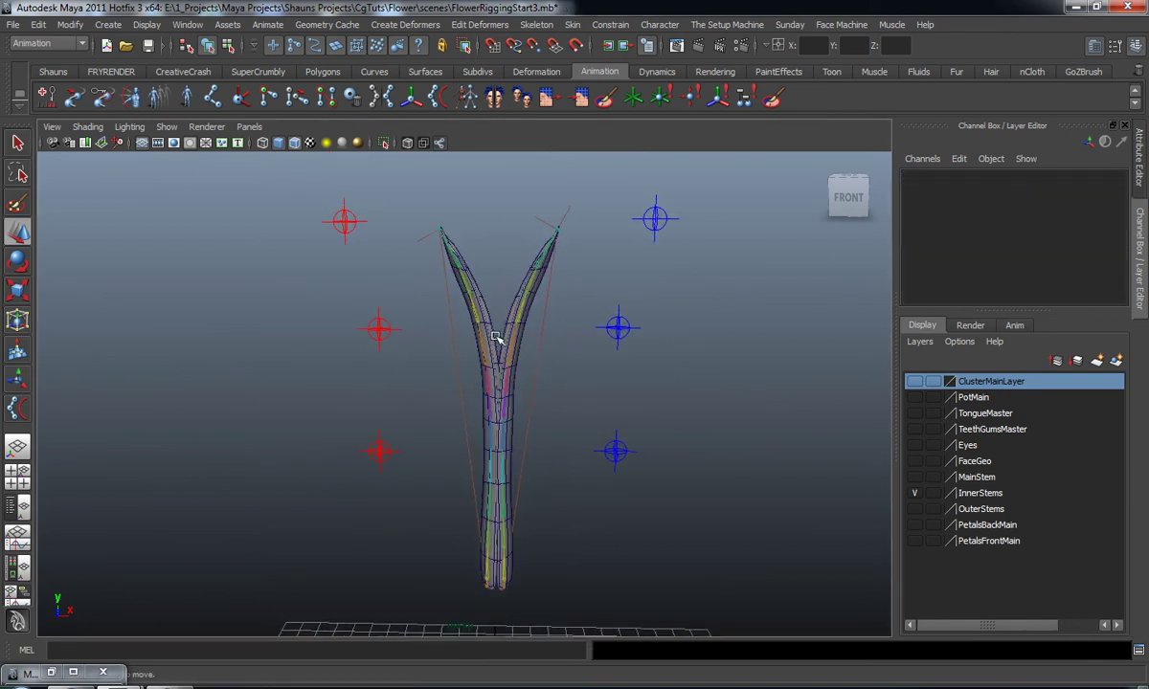
Step: Turn off polygon display to expose the second stem's spline curve
mouse_move(500, 337)
middle_mouse_down("alt")
mouse_move(522, 337)
mouse_move(495, 330)
middle_mouse_up("alt")
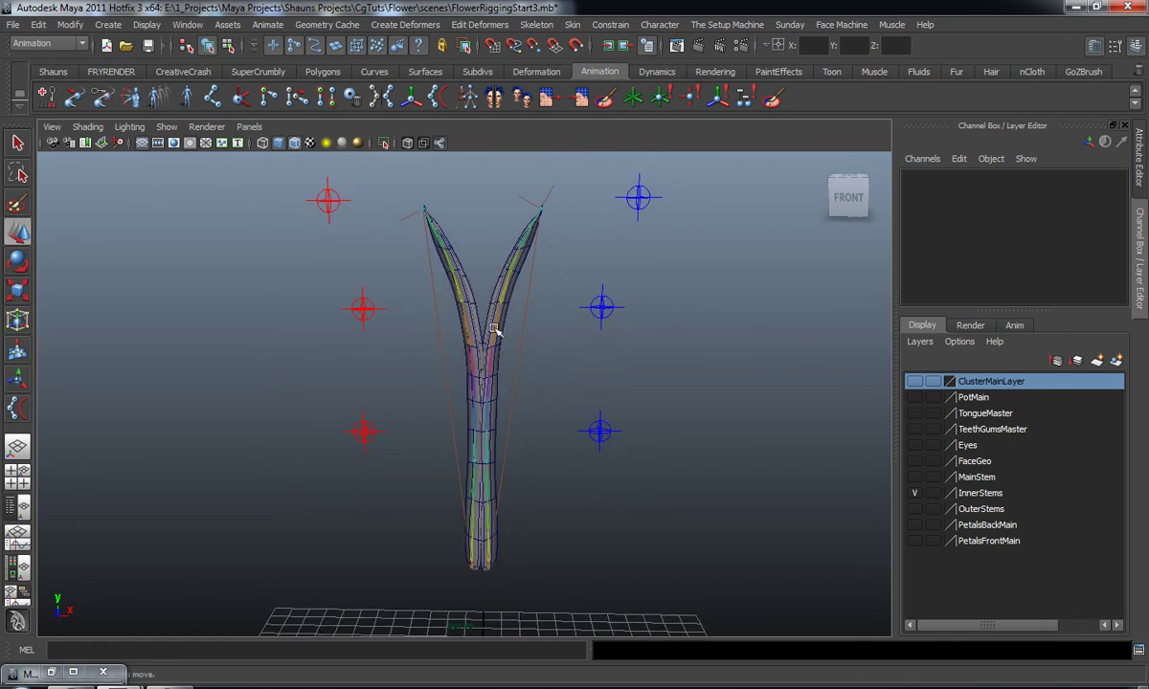
left_click(161, 127)
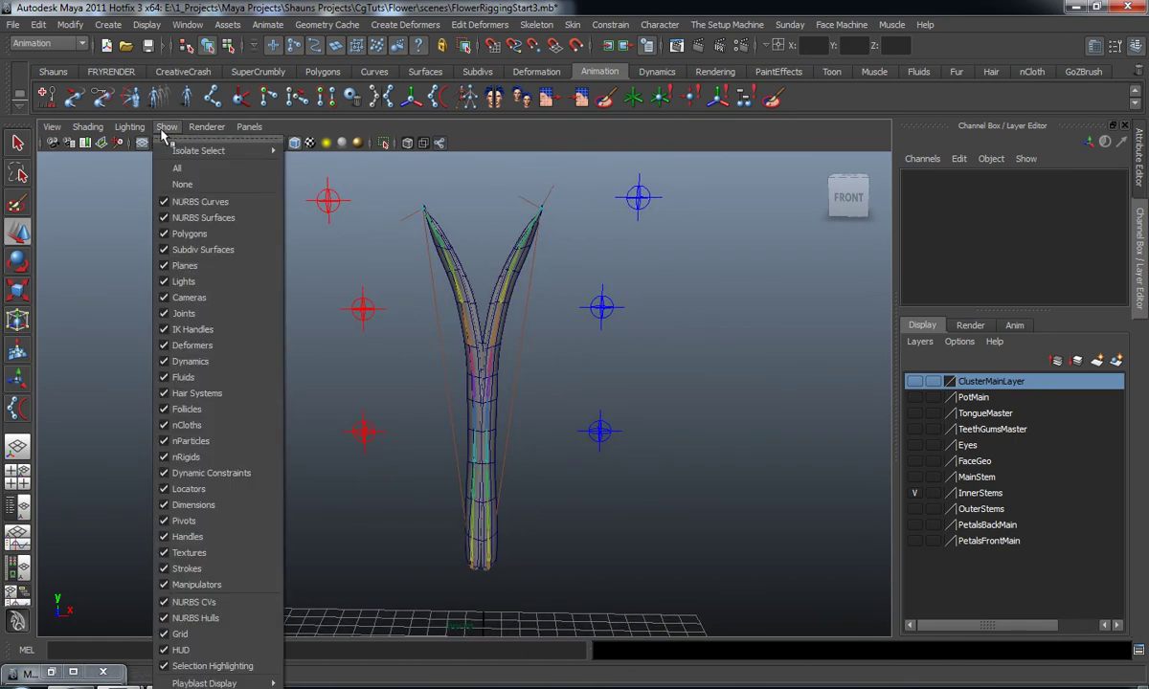
left_click(184, 234)
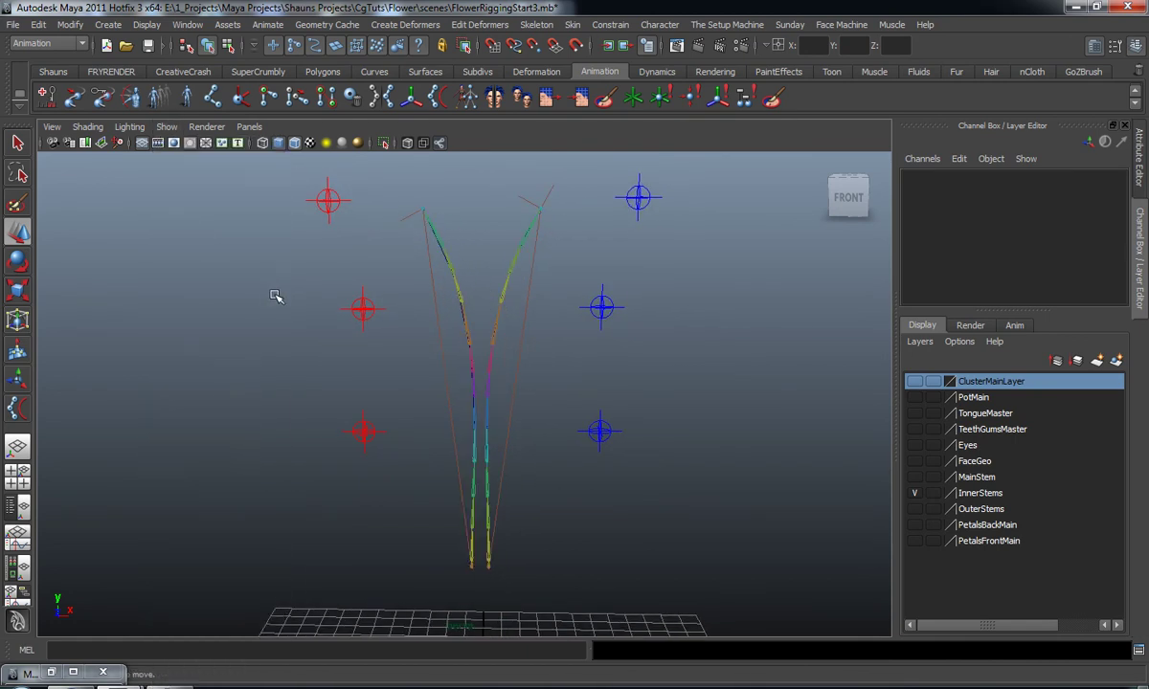
Step: Generate clusters along curve2, the spline IK curve on the red controls' side
scroll(278, 295, "up", 6)
middle_click_drag(405, 346, 383, 316, "alt")
scroll(399, 322, "up", 5)
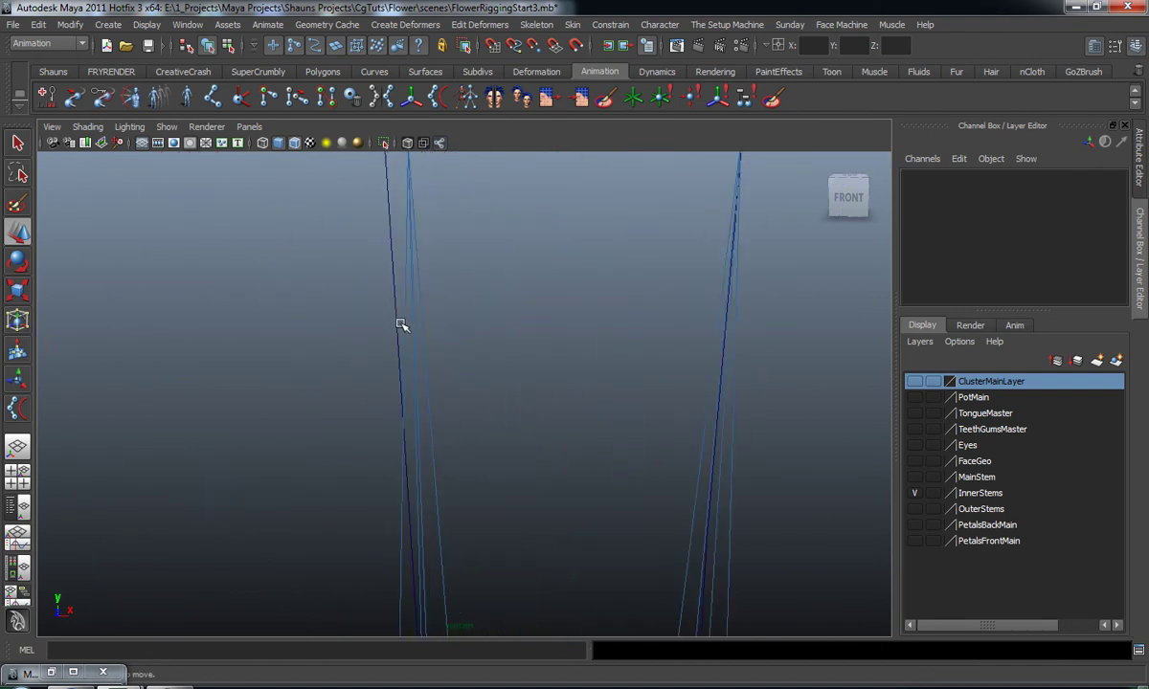
left_click(343, 259)
scroll(320, 315, "down", 6)
key("F4")
left_click(258, 26)
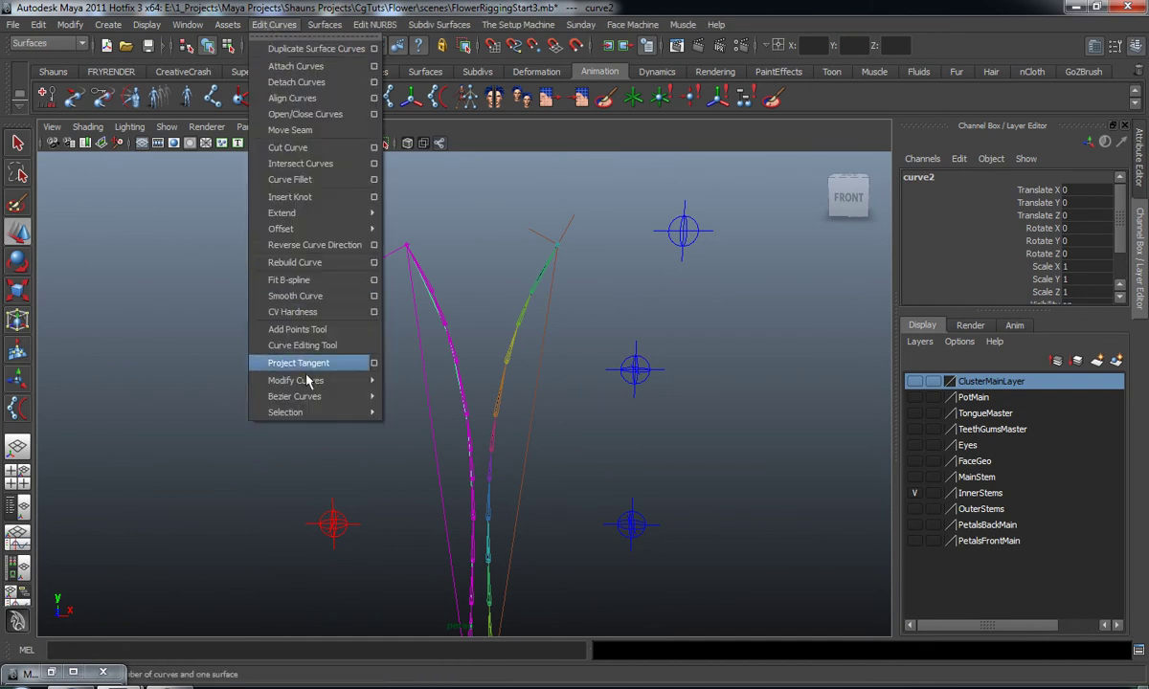
mouse_move(287, 412)
left_click(436, 468)
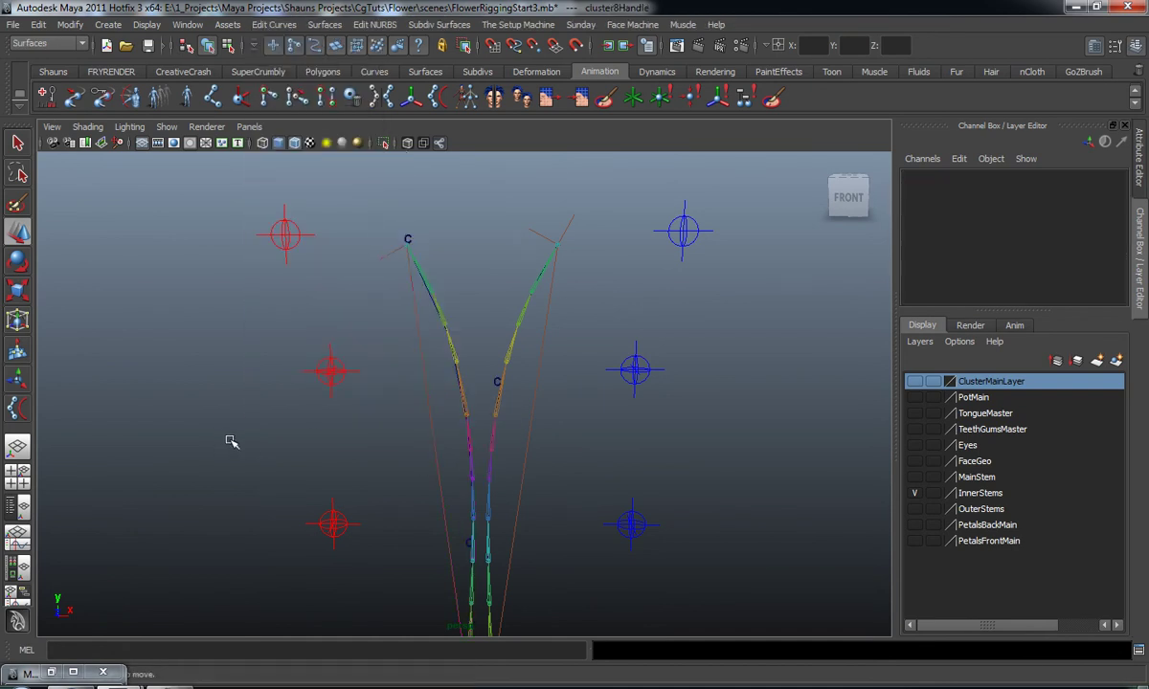
Step: Hide the joints in the viewport so only the stem curves, clusters and controls remain visible
scroll(308, 360, "down", 2)
mouse_move(428, 391)
middle_mouse_down("alt")
mouse_move(423, 346)
mouse_move(422, 379)
middle_mouse_up("alt")
left_click(355, 395)
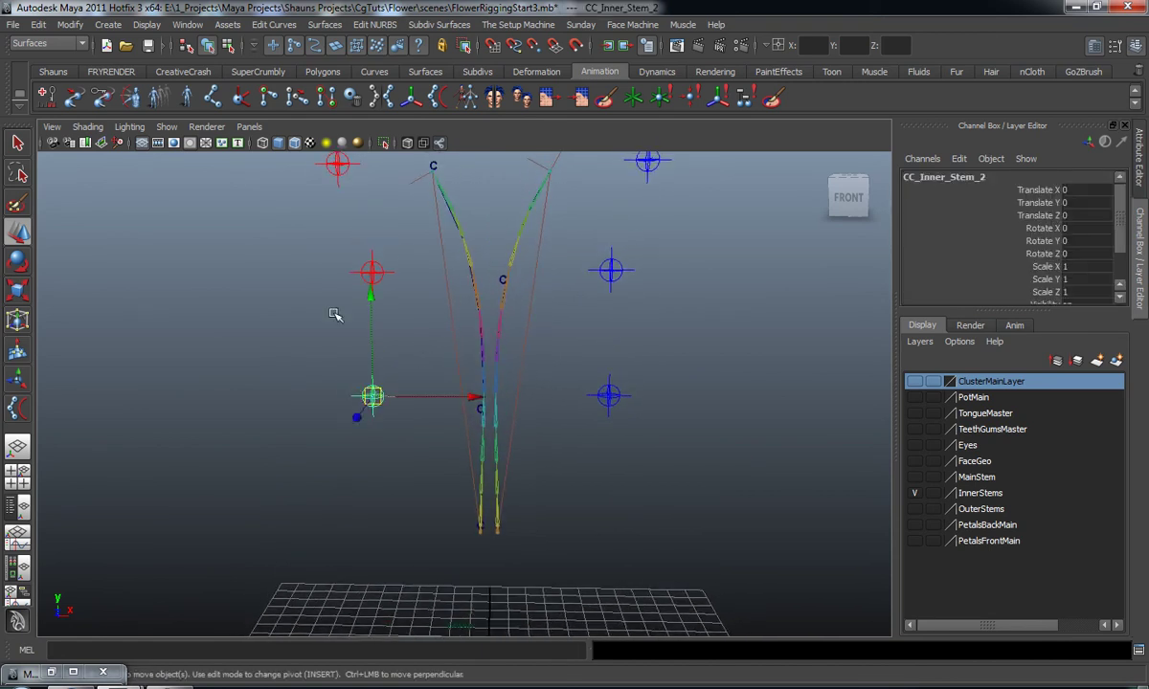
left_click(164, 127)
left_click(186, 309)
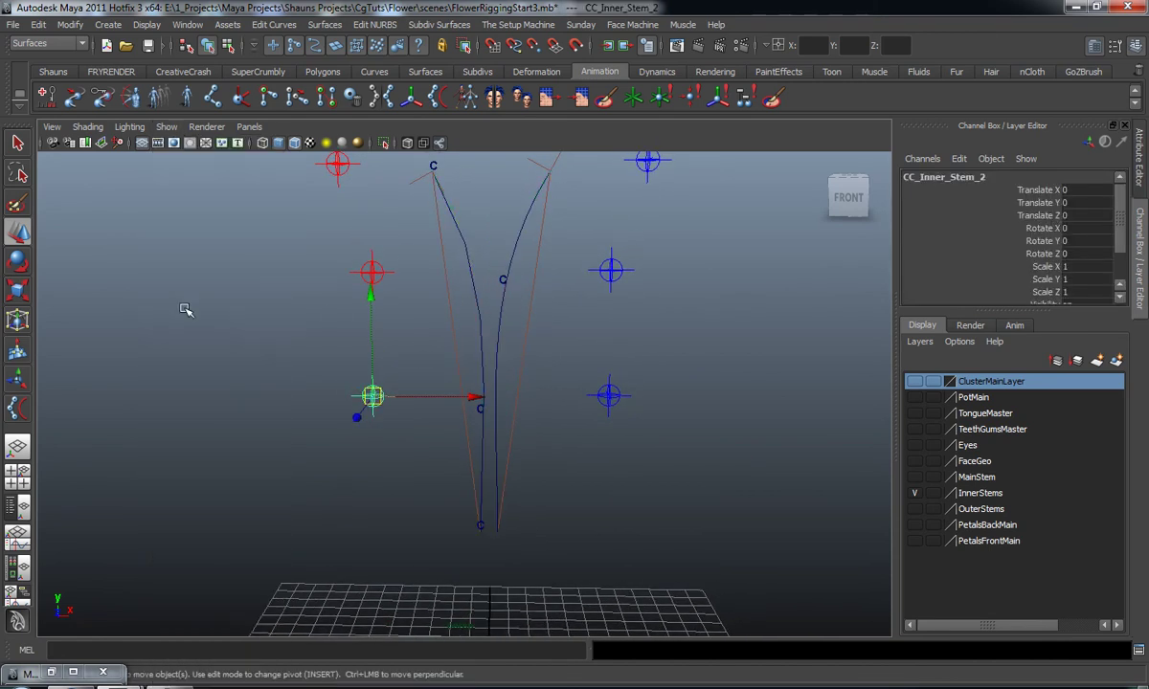
Step: Parent-constrain cluster6Handle, the lower cluster on the red side's stem, to the lowest red control CC_Inner_Stem_2
middle_click_drag(374, 404, 407, 387, "alt")
scroll(381, 356, "up", 4)
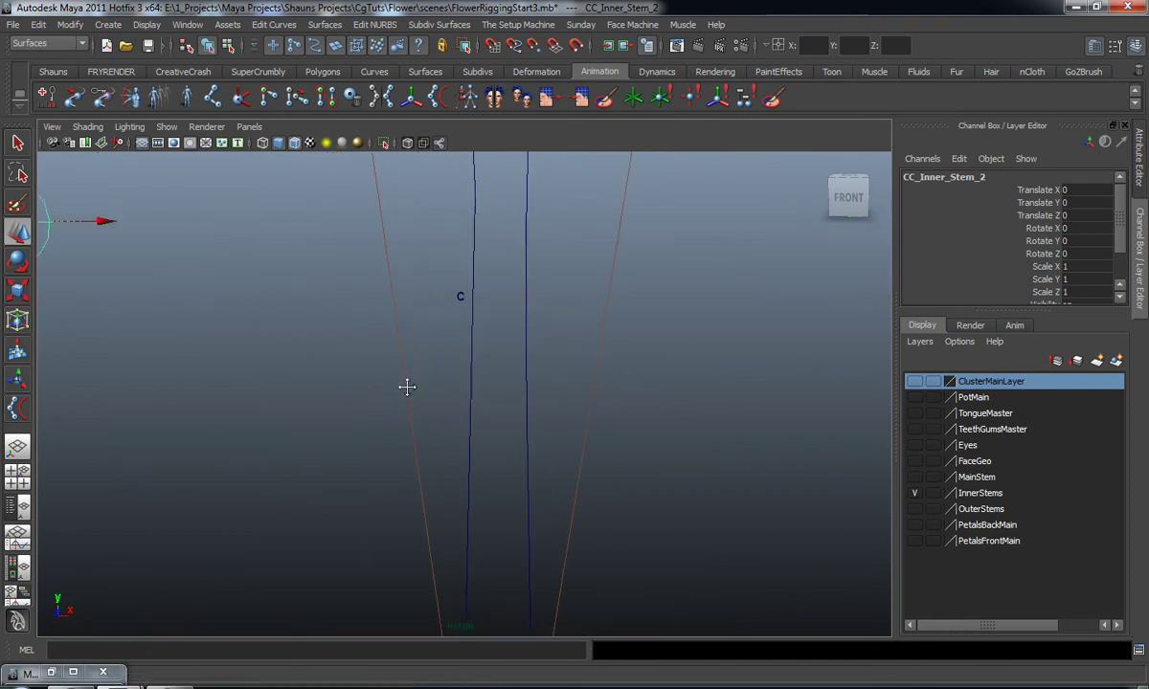
scroll(936, 231, "down", 3)
scroll(127, 296, "up", 2)
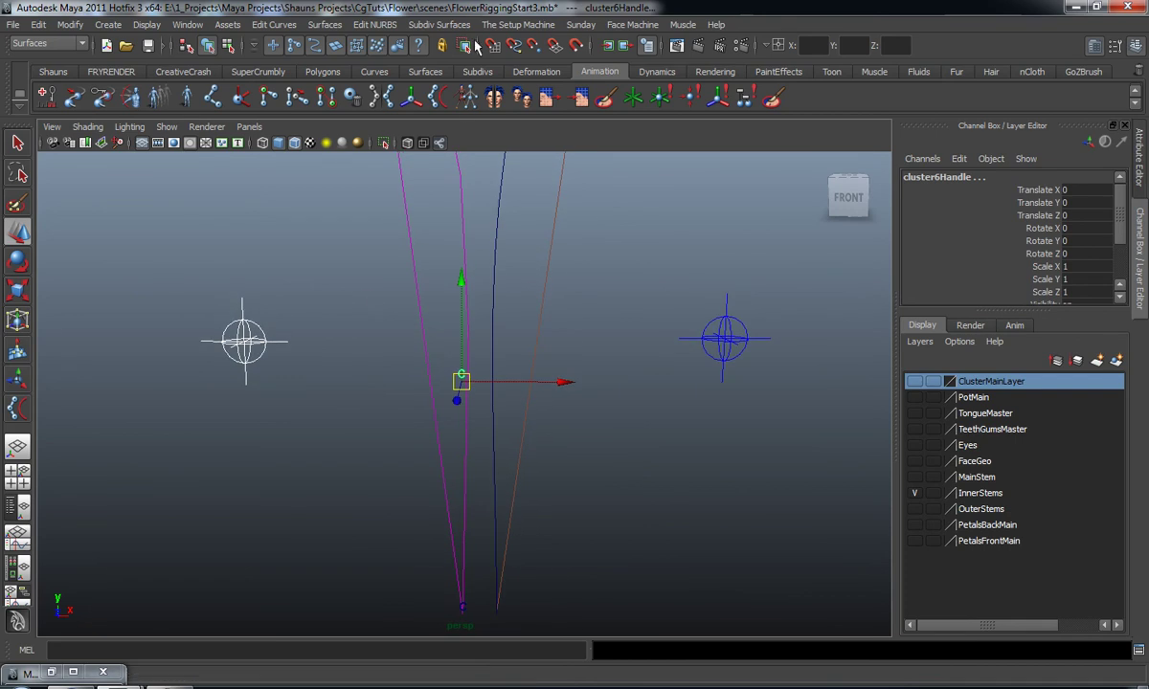
key("F2")
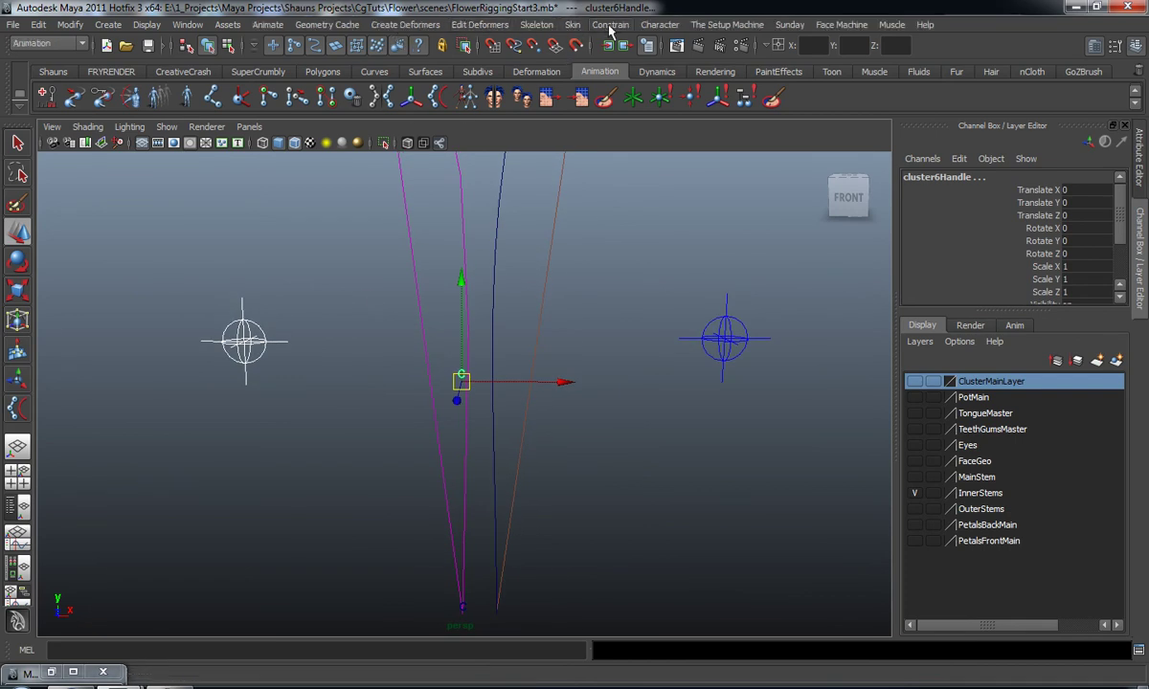
left_click(610, 24)
left_click(616, 112)
Step: Parent-constrain cluster7Handle to the middle red control CC_inner_Stem_3
right_click_drag(260, 275, 228, 314, "alt")
middle_click_drag(228, 314, 242, 390, "alt")
left_click(290, 335)
left_click_drag(323, 283, 395, 335)
scroll(508, 321, "up", 5)
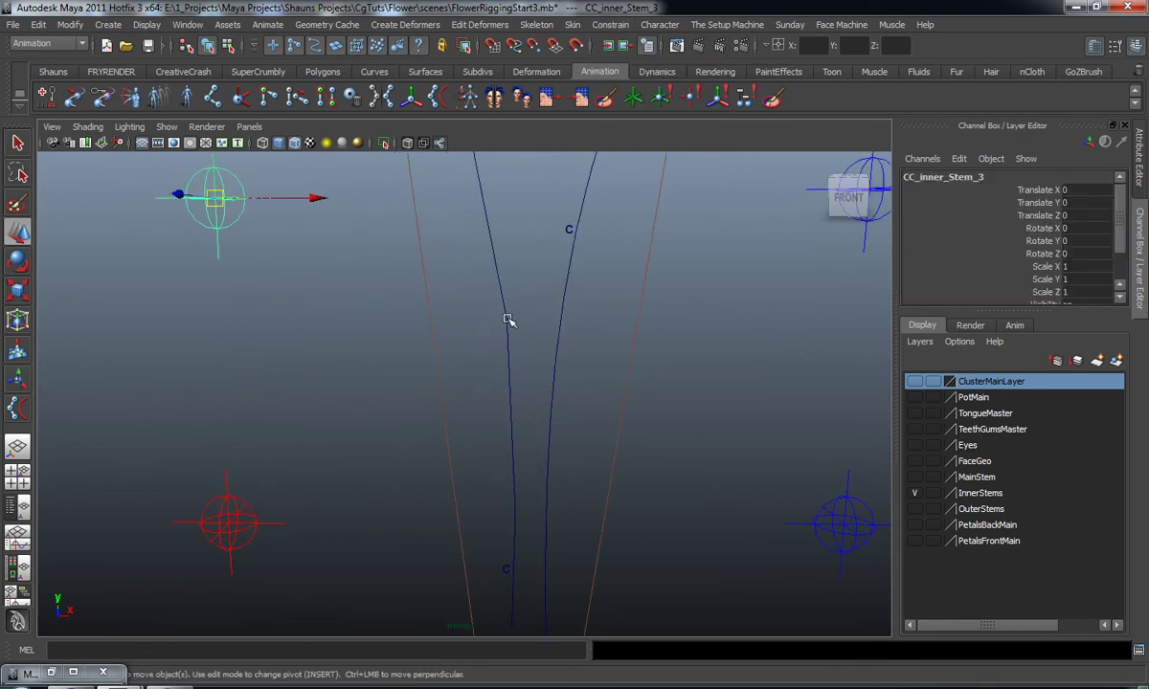
left_click(569, 228, "shift")
scroll(529, 259, "down", 2)
middle_click_drag(524, 267, 518, 297, "alt")
key("g")
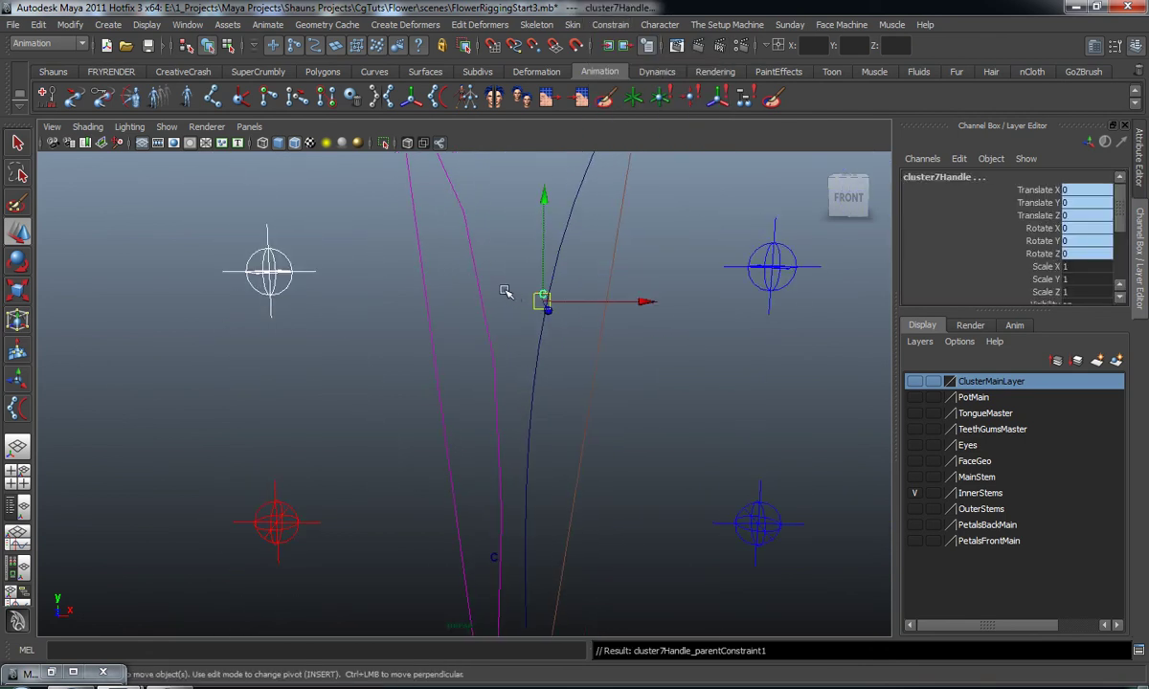
Step: Parent-constrain cluster8Handle, at the stem's tip, to the top red control
scroll(411, 260, "down", 2)
middle_click_drag(411, 260, 428, 327, "alt")
left_click(288, 192)
middle_click_drag(400, 201, 428, 336, "alt")
scroll(429, 330, "up", 5)
left_click(443, 262)
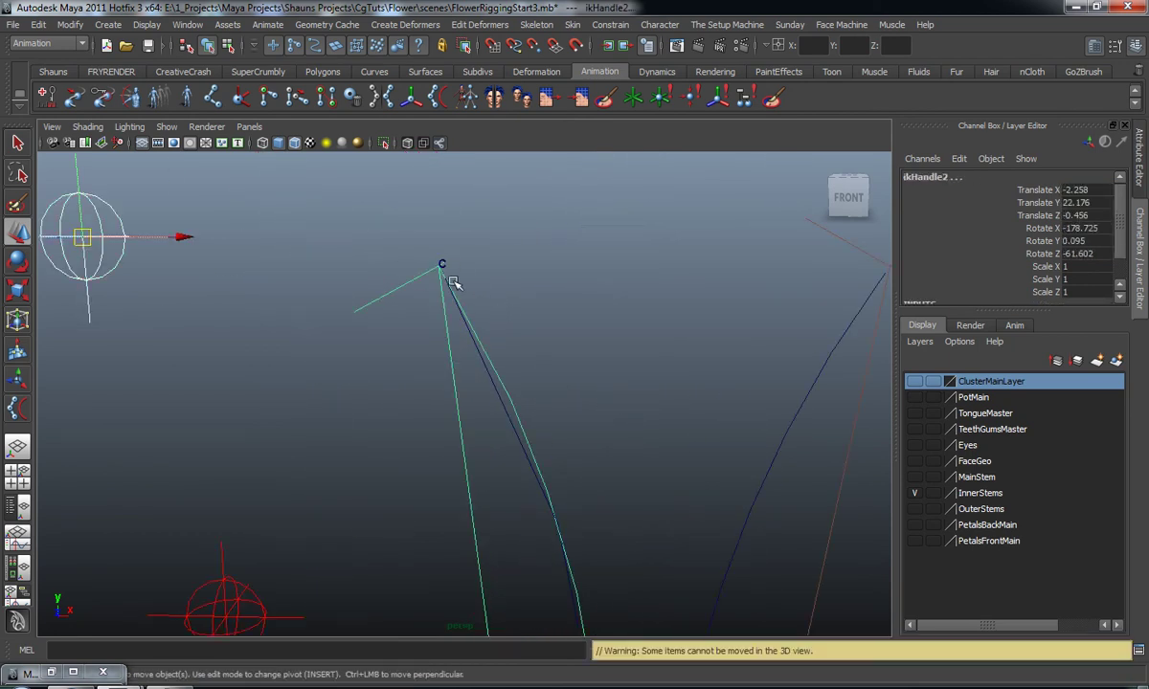
middle_click_drag(402, 216, 435, 319, "alt")
scroll(444, 316, "up", 5)
key("ctrl+z")
left_click(491, 336, "shift")
scroll(492, 336, "down", 4)
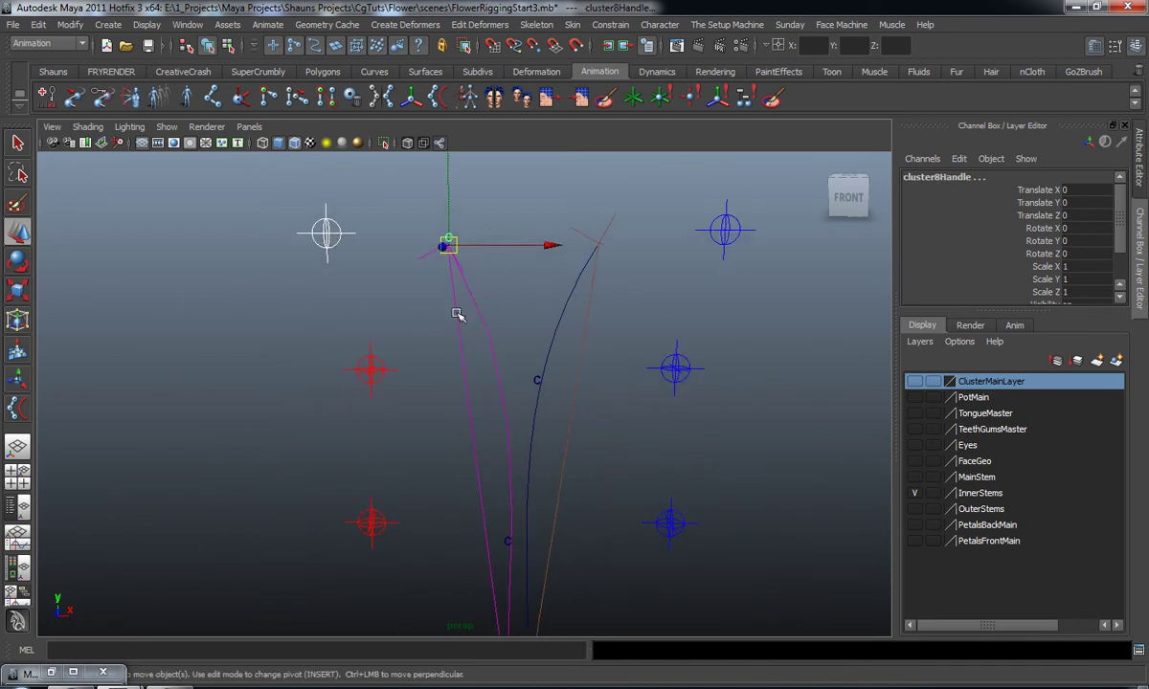
left_click(397, 417)
Step: Select cluster5Handle through cluster8Handle in the Outliner and add them to the hidden ClusterMainLayer
scroll(398, 418, "down", 5)
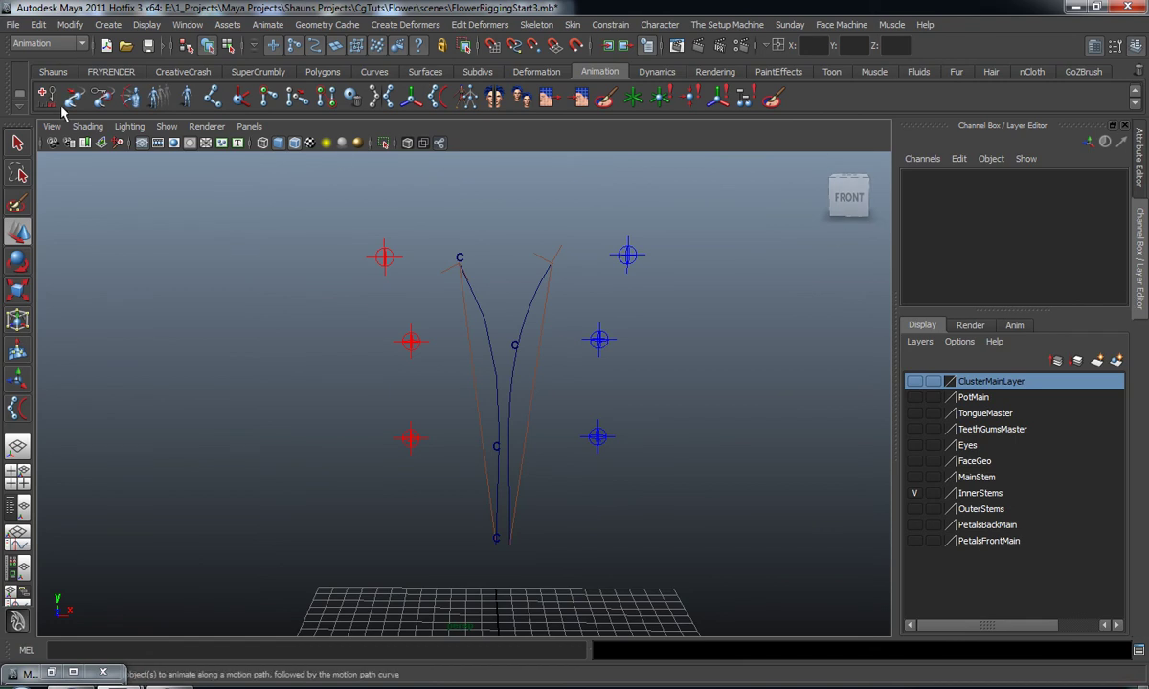
left_click(54, 72)
left_click(46, 96)
scroll(949, 481, "down", 9)
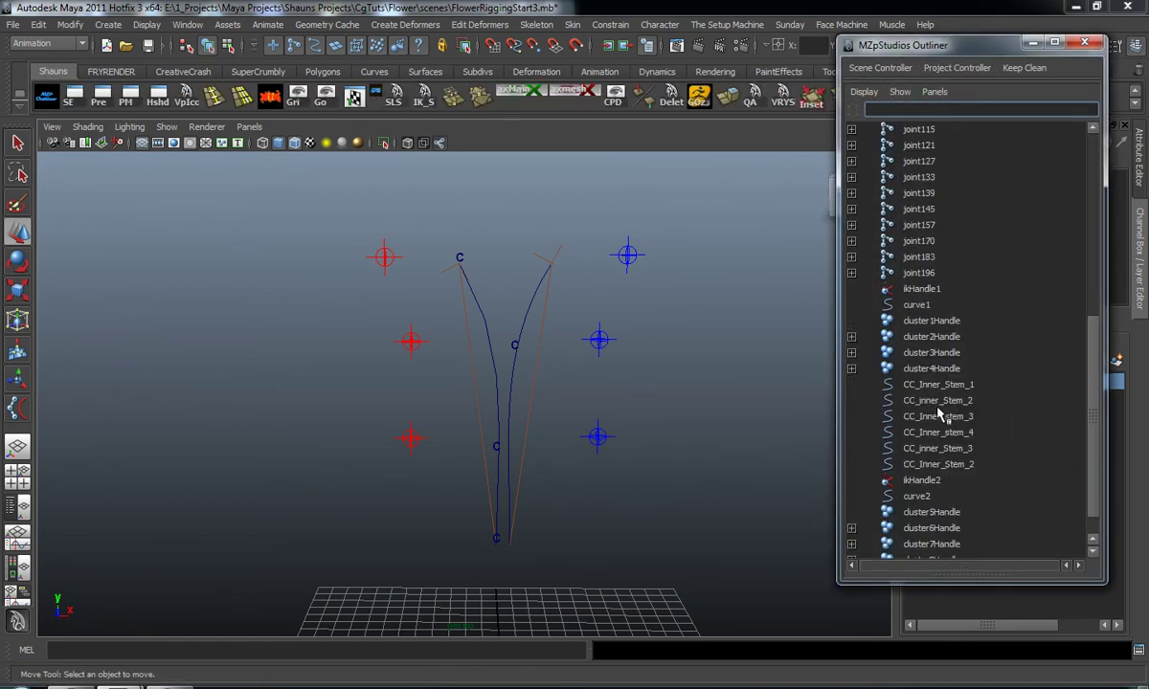
left_click_drag(932, 489, 876, 529)
left_click(1032, 43)
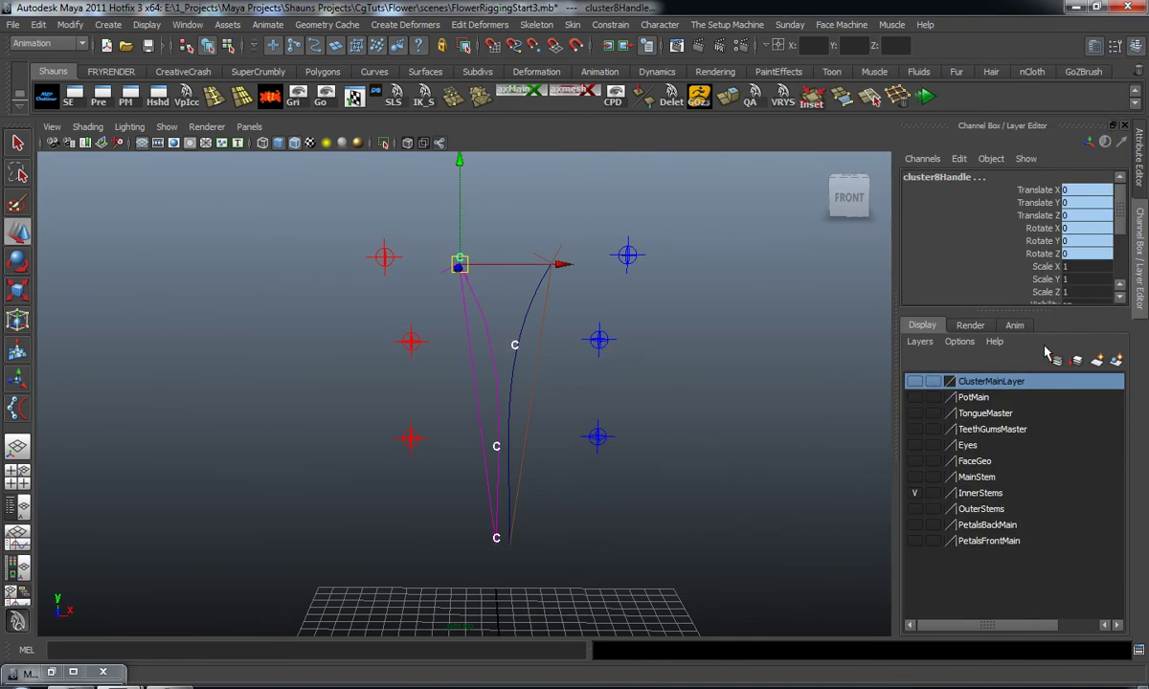
right_click(1006, 384)
left_click(1018, 405)
left_click(723, 454)
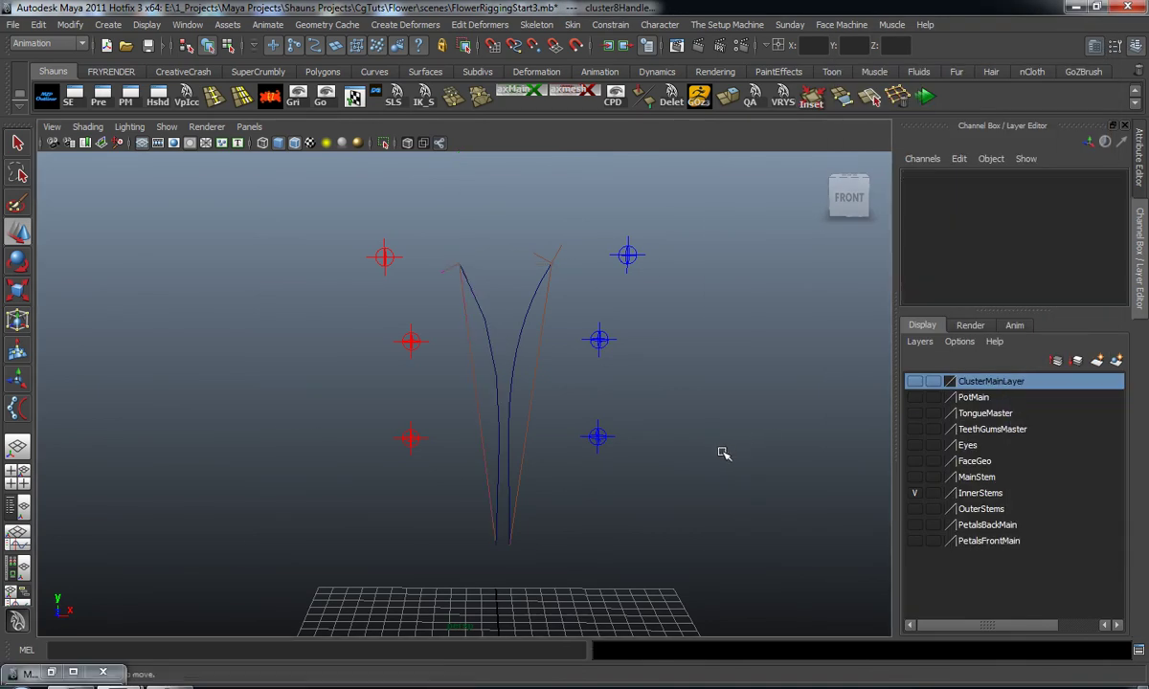
Step: Select both spline IK curves and create a new display layer named SplineIkCurves
middle_click_drag(642, 453, 647, 411, "alt")
left_click_drag(507, 383, 519, 386)
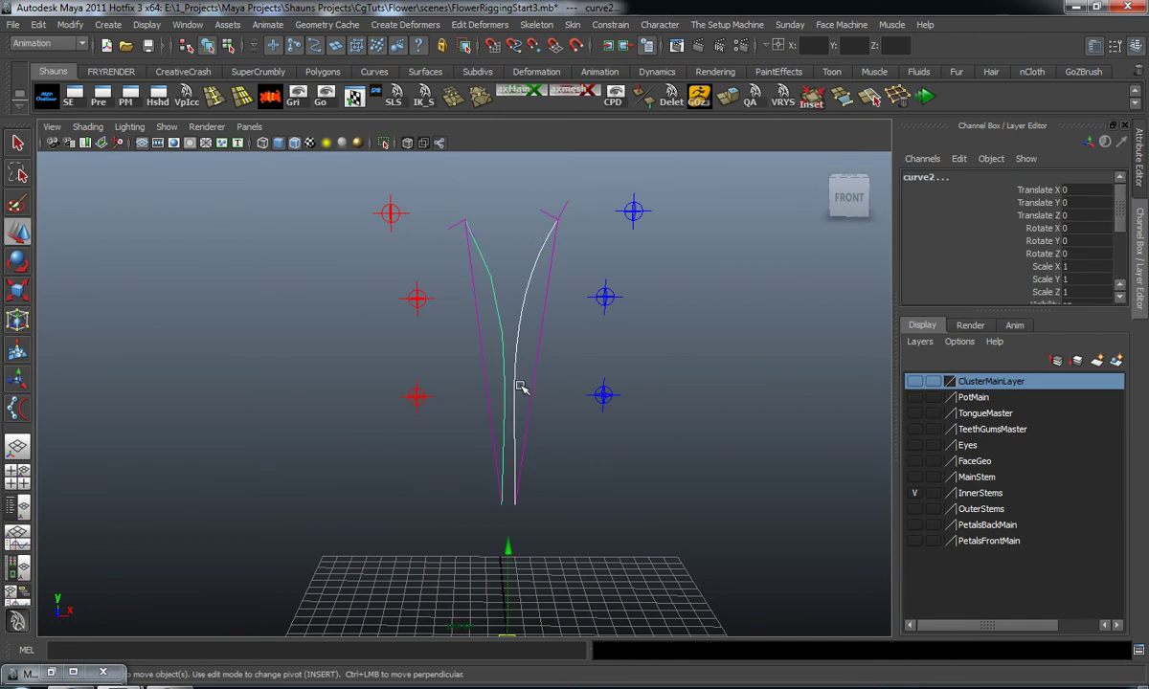
right_click(1001, 384)
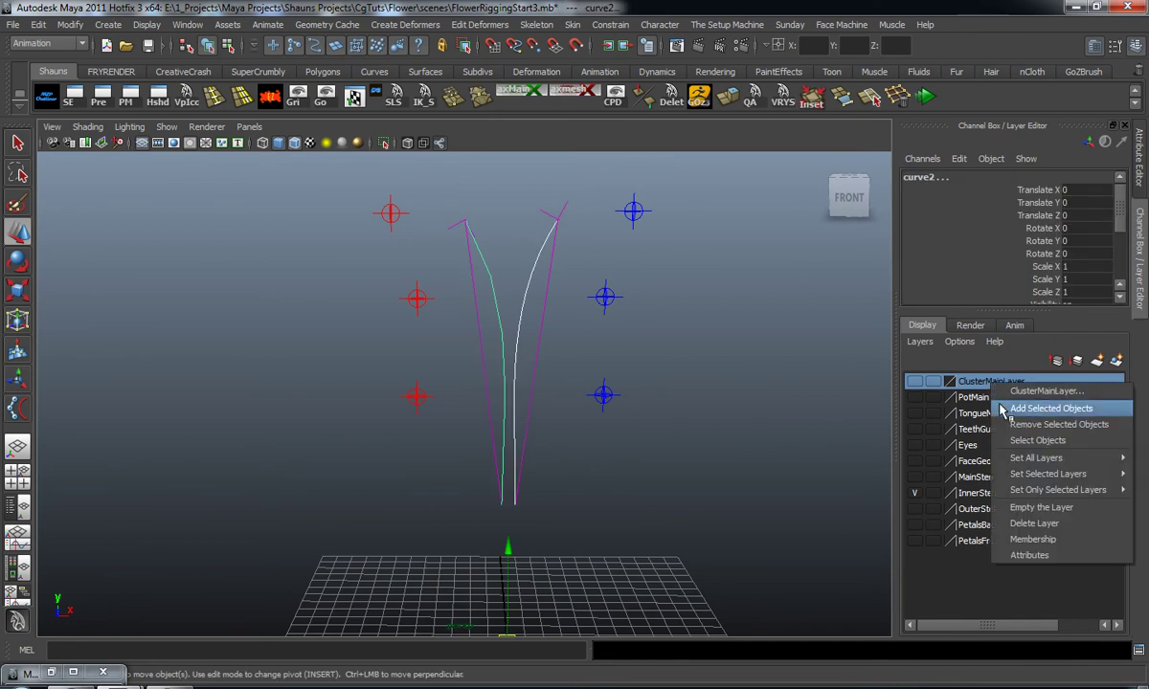
left_click(791, 388)
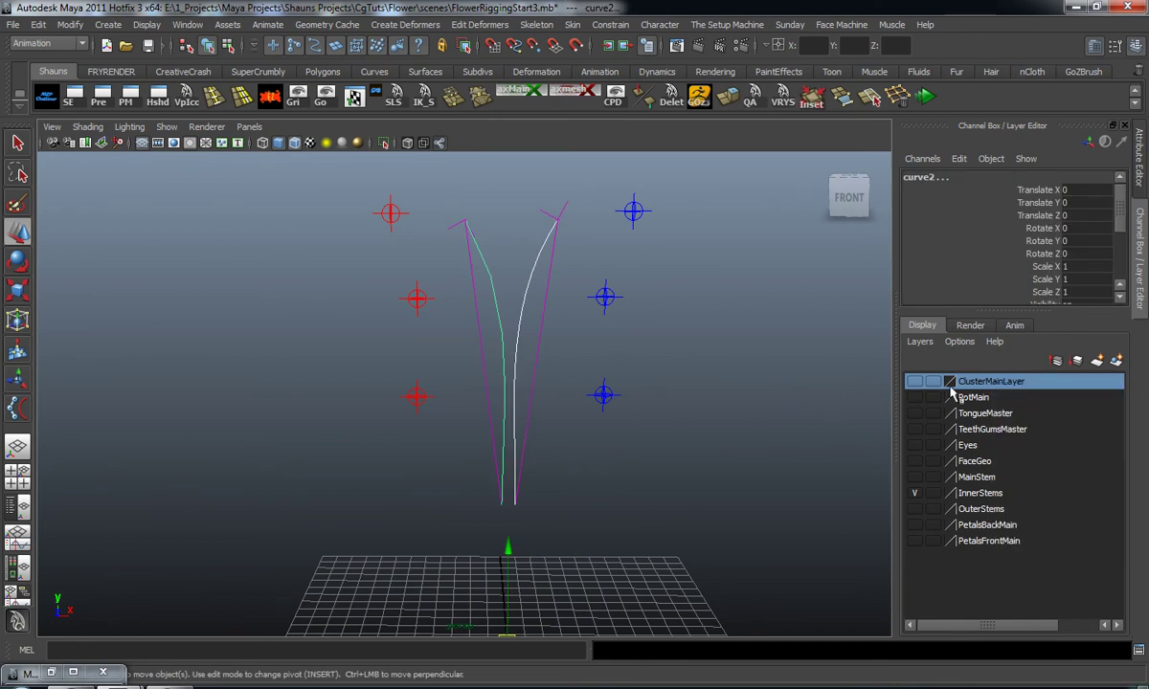
left_click(1118, 361)
double_click(976, 382)
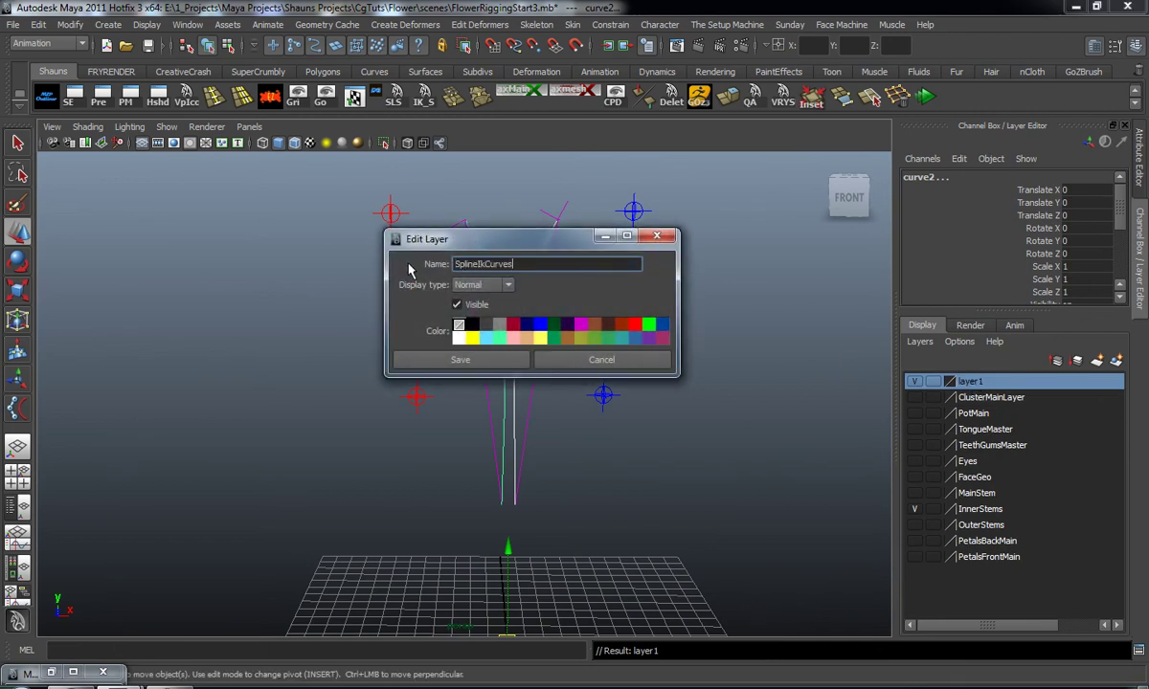
left_click(463, 361)
Step: Add the two selected stem curves to the SplineIkCurves layer and hide that layer
right_click(965, 383)
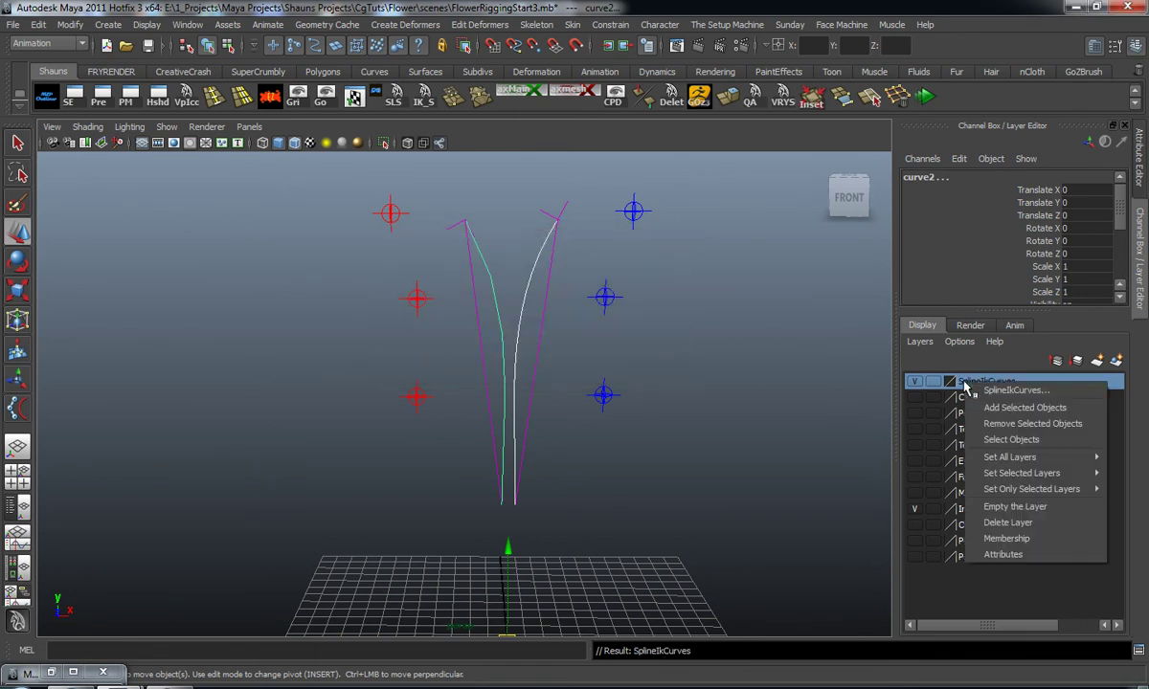
left_click(976, 409)
left_click(914, 382)
left_click(718, 404)
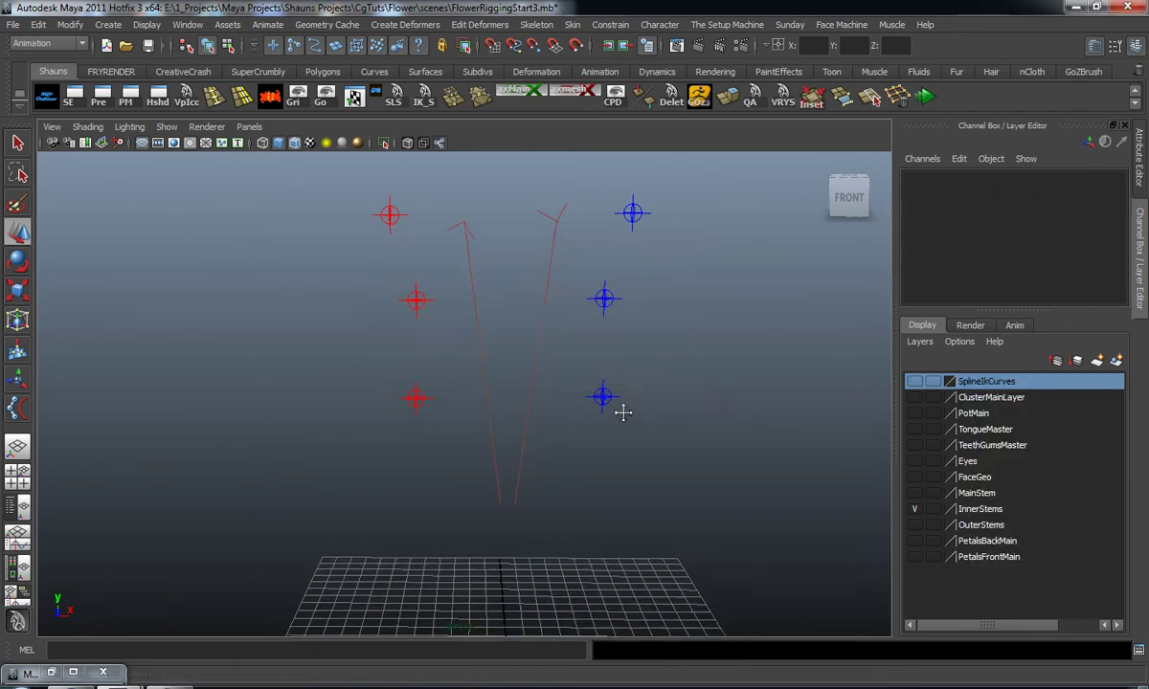
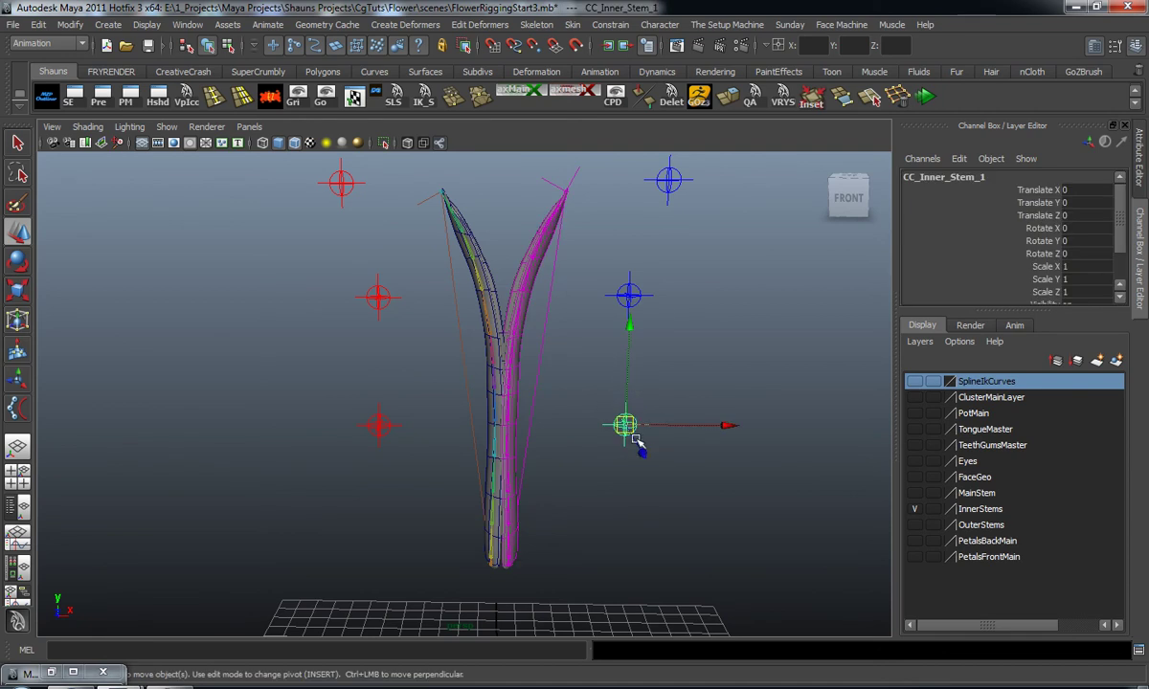
Step: Test the stem's bend by moving the middle blue control outward and down, and undo the move
left_click(630, 296)
left_click_drag(629, 296, 680, 406)
key("ctrl+z")
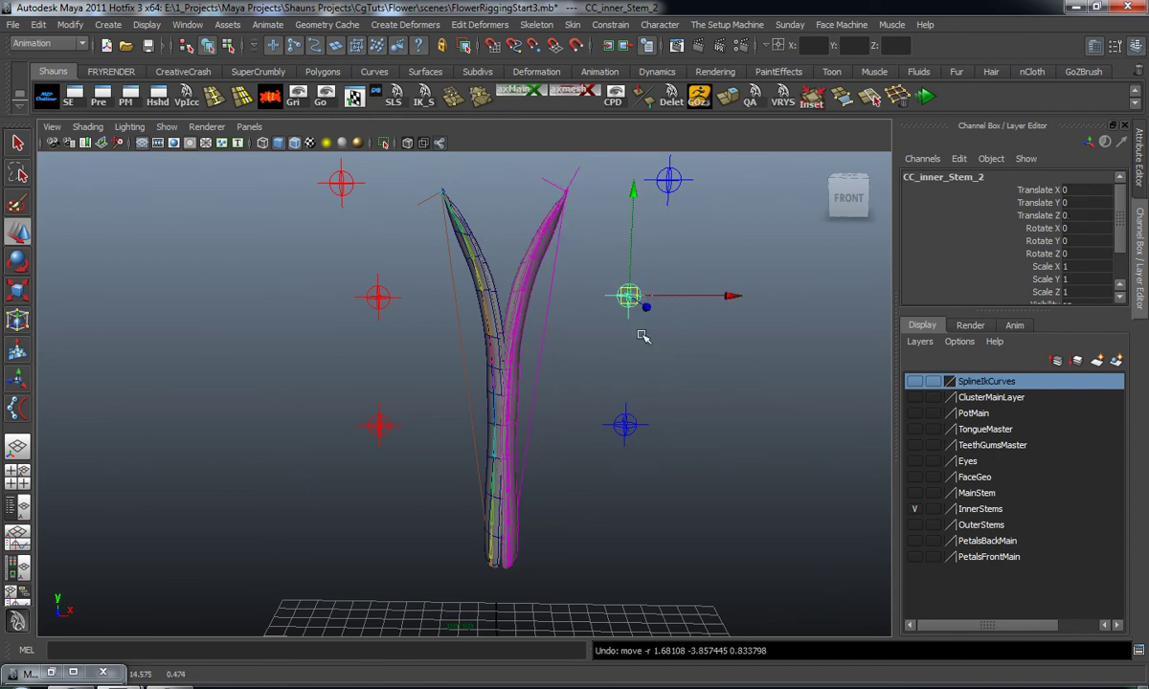
Step: Test the blue-side stem by moving the top and middle blue controls outward and down, and undo the moves
left_click(673, 182)
middle_click_drag(689, 210, 682, 257, "alt")
left_click_drag(658, 233, 709, 358)
left_click(621, 342)
left_click_drag(621, 342, 693, 413)
key("ctrl+z")
key("ctrl+z")
key("ctrl+z")
key("ctrl+z")
key("ctrl+z")
key("ctrl+z")
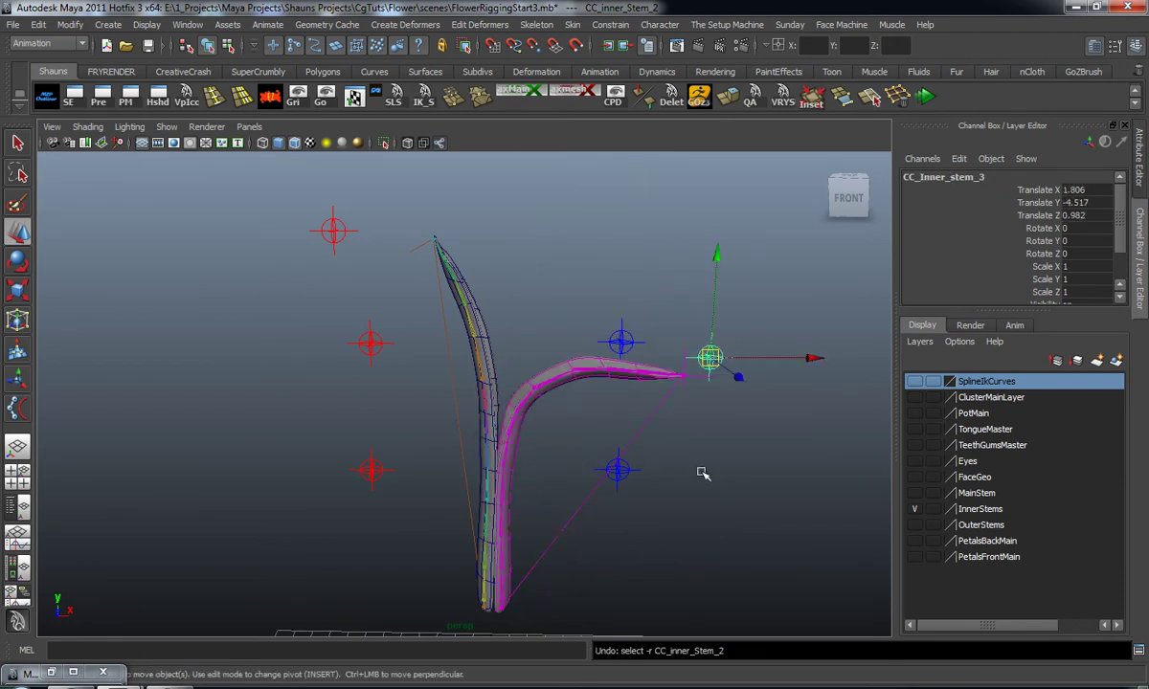
Step: Test the top, middle and lowest red controls by moving each one, undoing every move
left_click(333, 228)
left_click_drag(334, 230, 358, 258)
key("ctrl+z")
left_click(371, 342)
left_click_drag(371, 343, 331, 388)
key("ctrl+z")
left_click_drag(356, 456, 404, 488)
left_click_drag(373, 471, 381, 447)
key("ctrl+z")
left_click(355, 532)
Step: Examine the base joints of both inner stems and the cluster positions along them with ClusterMainLayer temporarily shown
scroll(356, 533, "down", 2)
middle_click_drag(357, 534, 370, 454, "alt")
left_click_drag(369, 454, 382, 451, "alt")
scroll(386, 478, "up", 2)
middle_click_drag(387, 515, 392, 412, "alt")
scroll(392, 412, "up", 4)
scroll(393, 411, "up", 5)
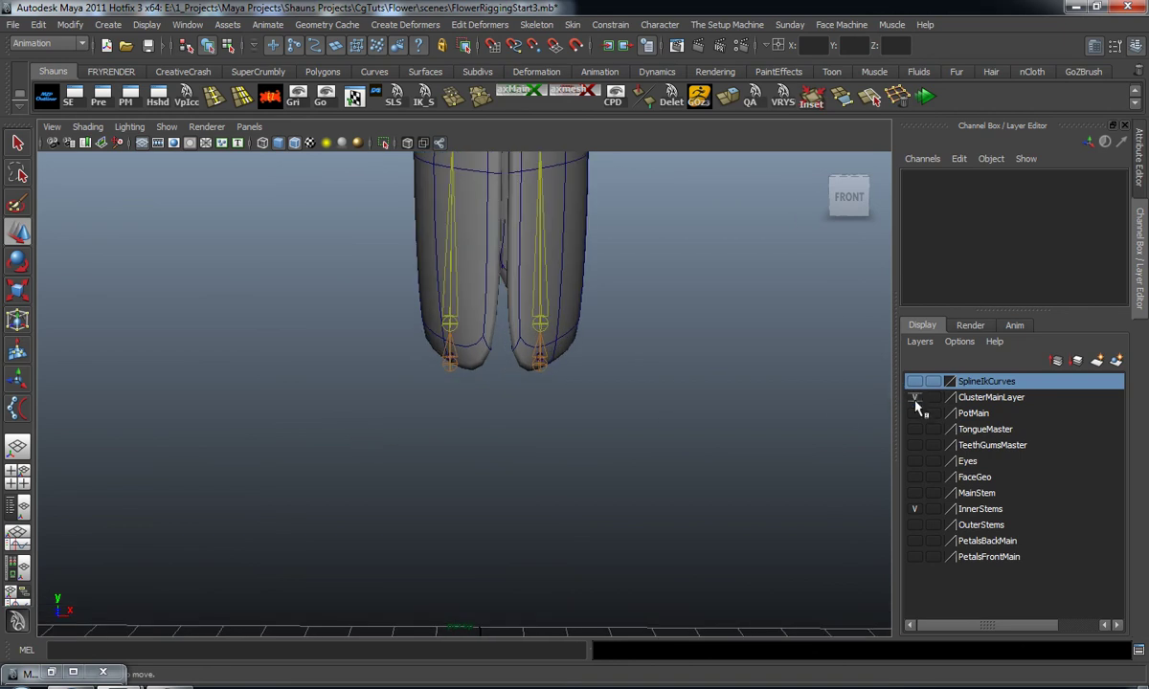
left_click_drag(661, 407, 692, 416, "alt")
left_click_drag(460, 357, 430, 394, "alt")
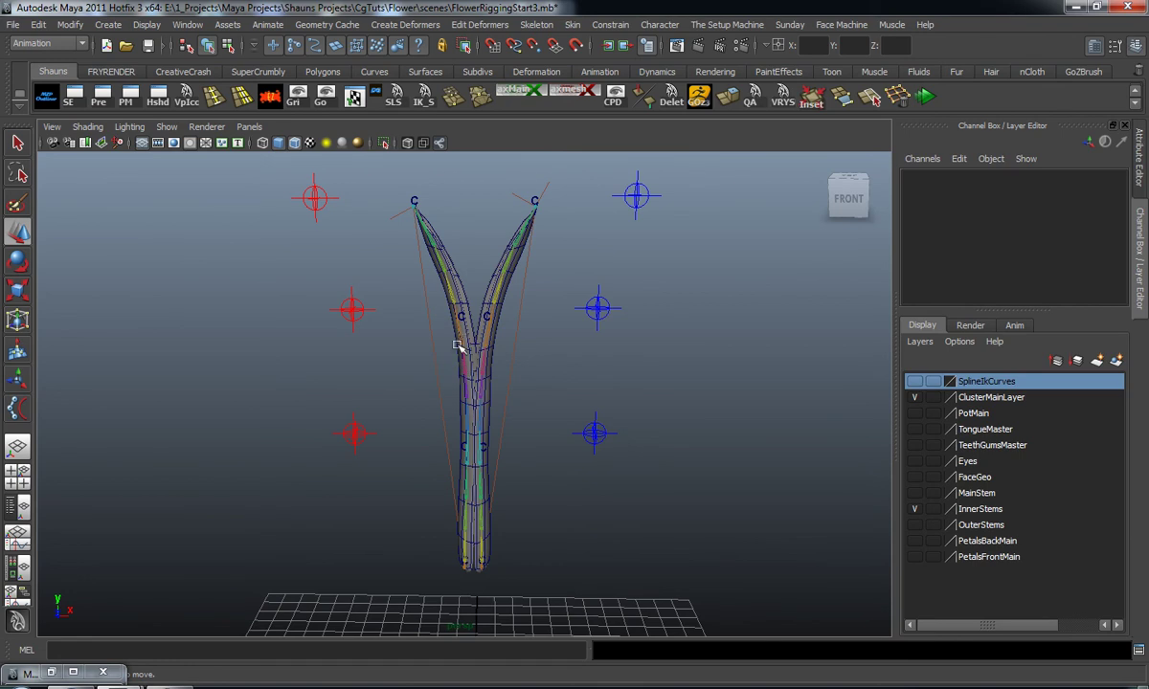
scroll(515, 426, "down", 5)
scroll(508, 443, "up", 5)
mouse_move(502, 458)
middle_mouse_down("alt")
mouse_move(530, 403)
mouse_move(517, 458)
middle_mouse_up("alt")
right_click_drag(469, 360, 493, 375, "alt")
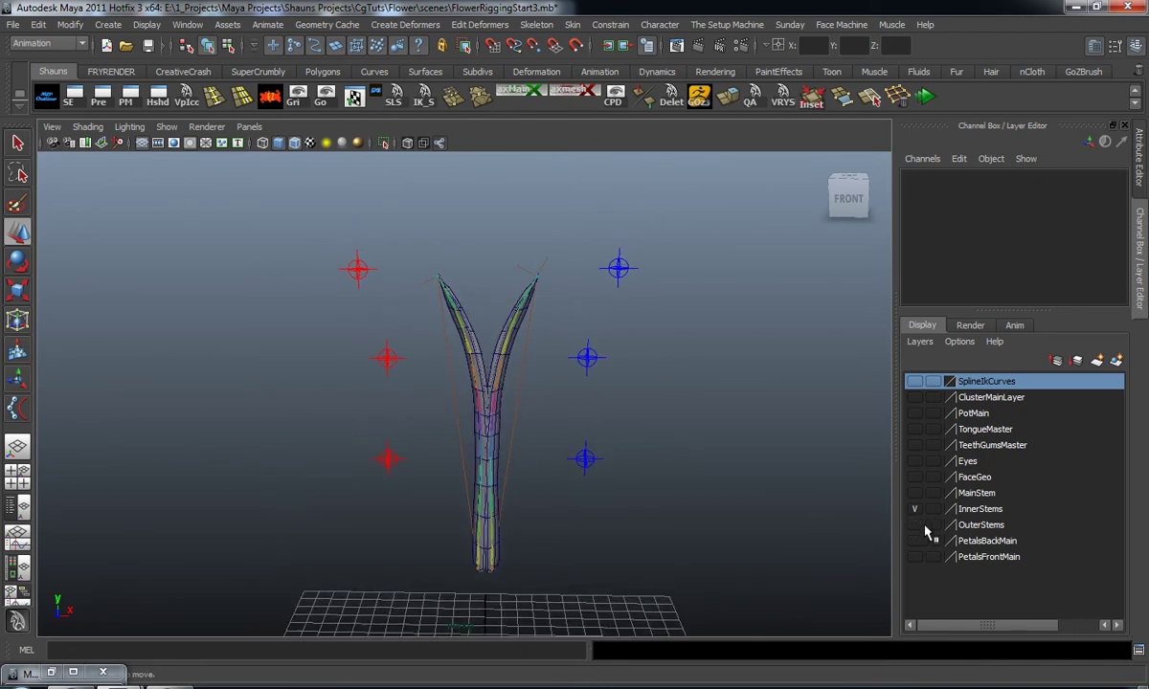
left_click_drag(728, 521, 591, 459, "alt")
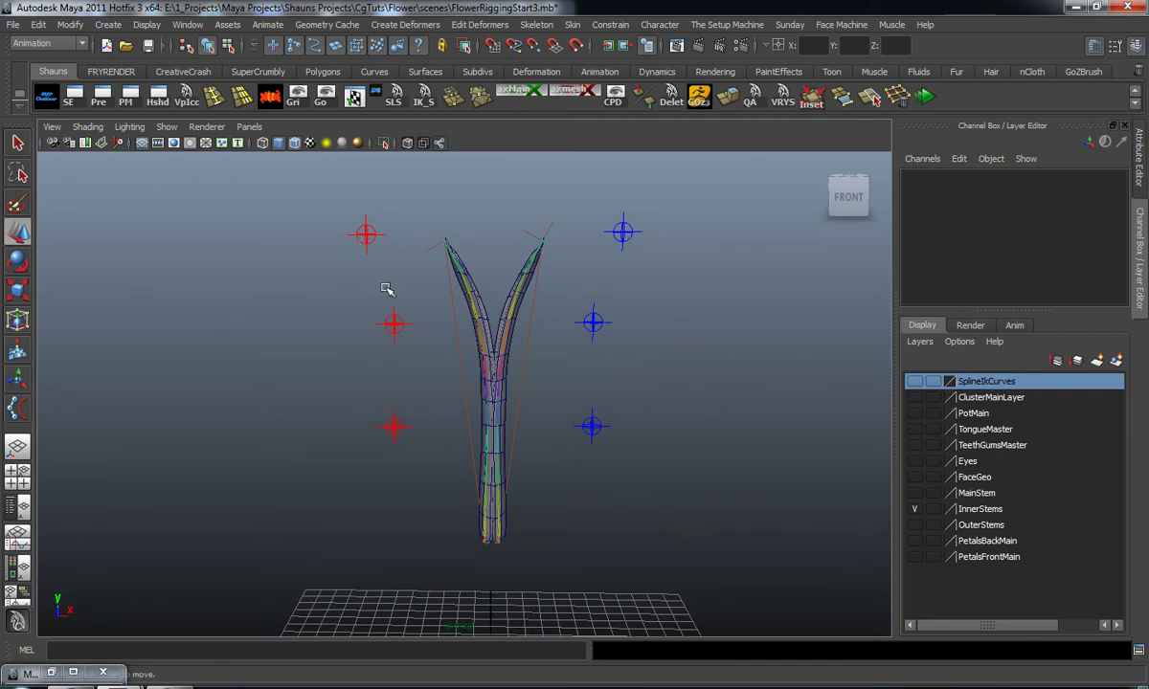
left_click_drag(486, 298, 517, 358, "alt")
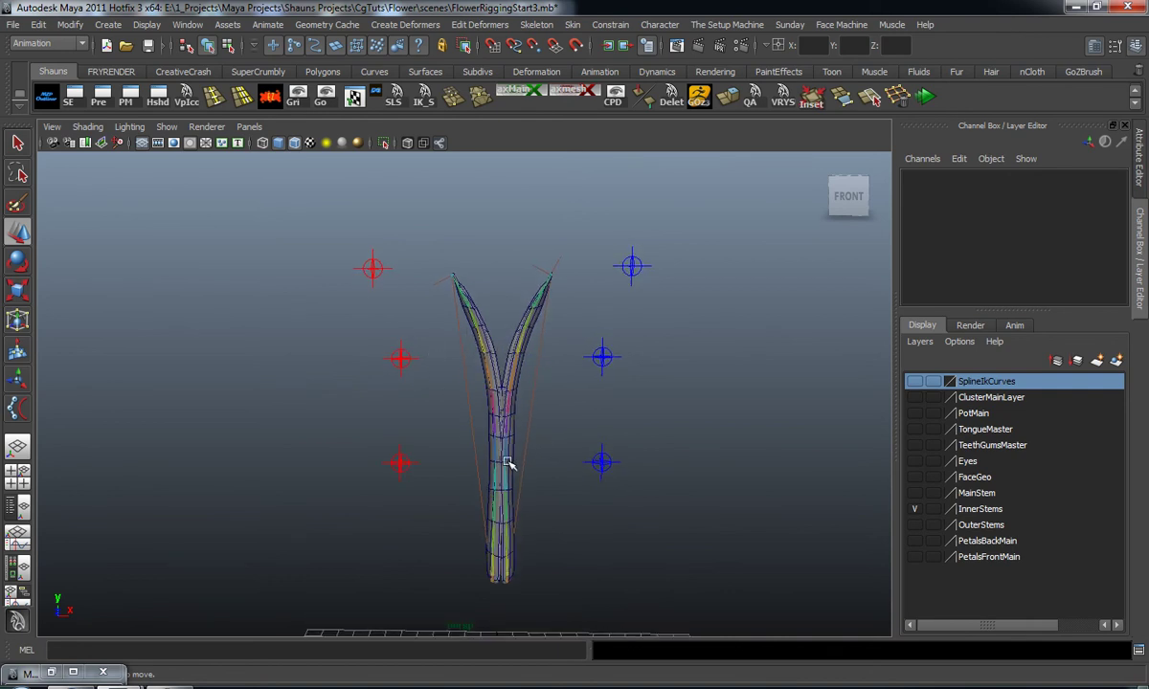
left_click_drag(507, 387, 506, 447, "alt")
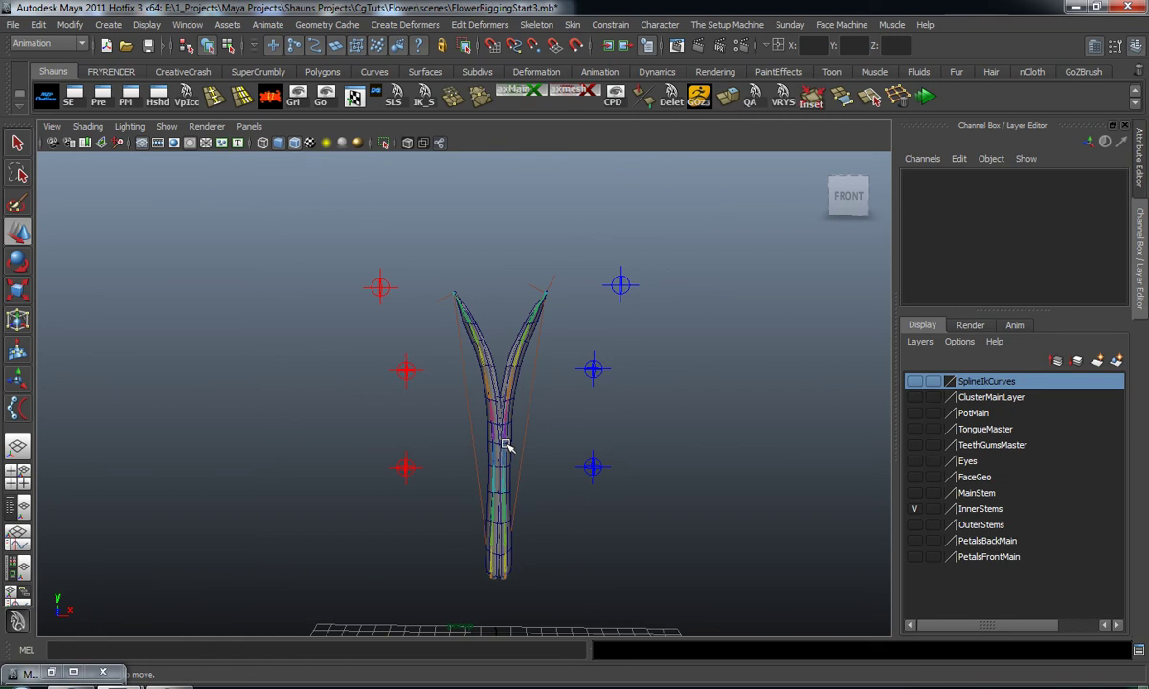